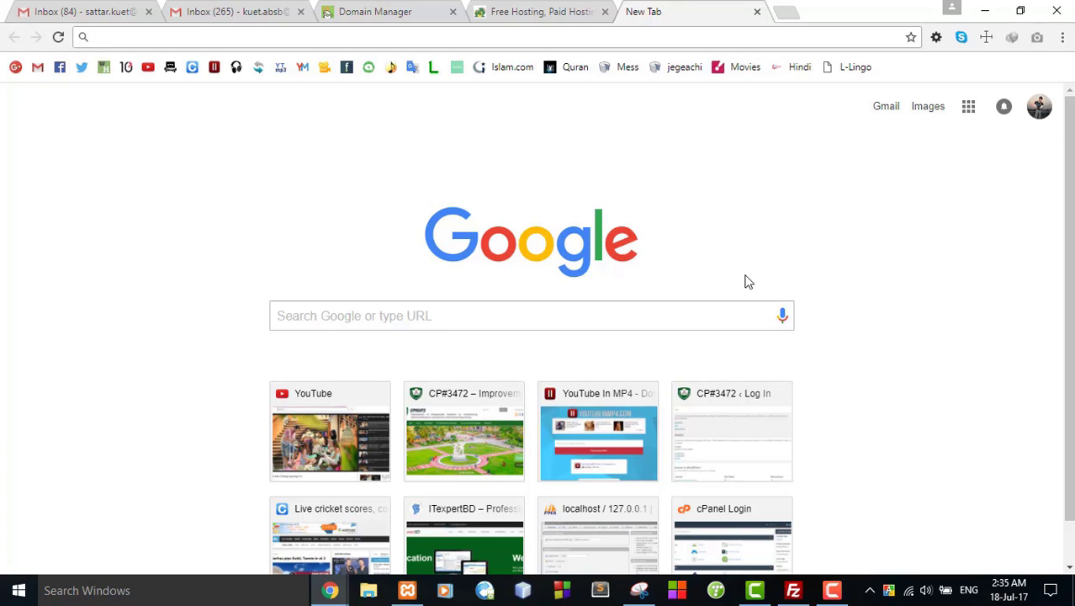
Search Google for byte.host and open the byet.host home page from the results
type("byte.host")
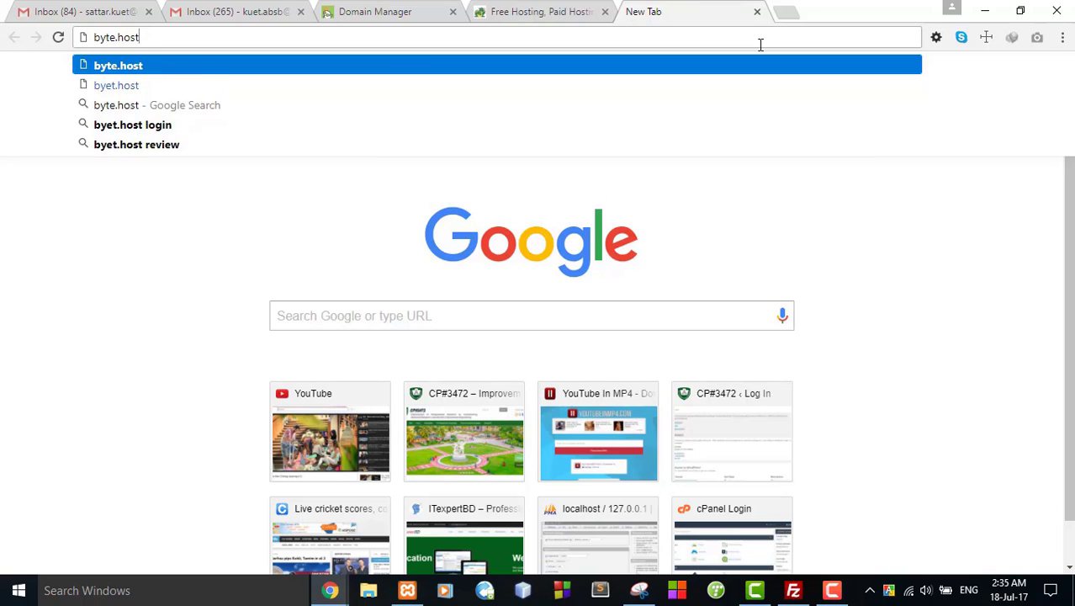
key("Down")
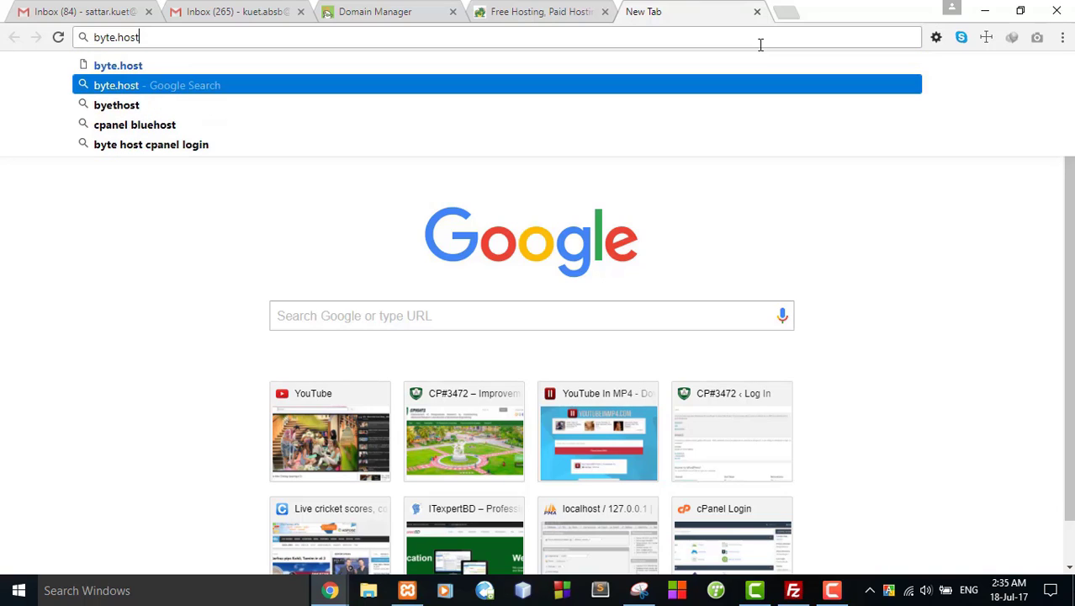
key("Return")
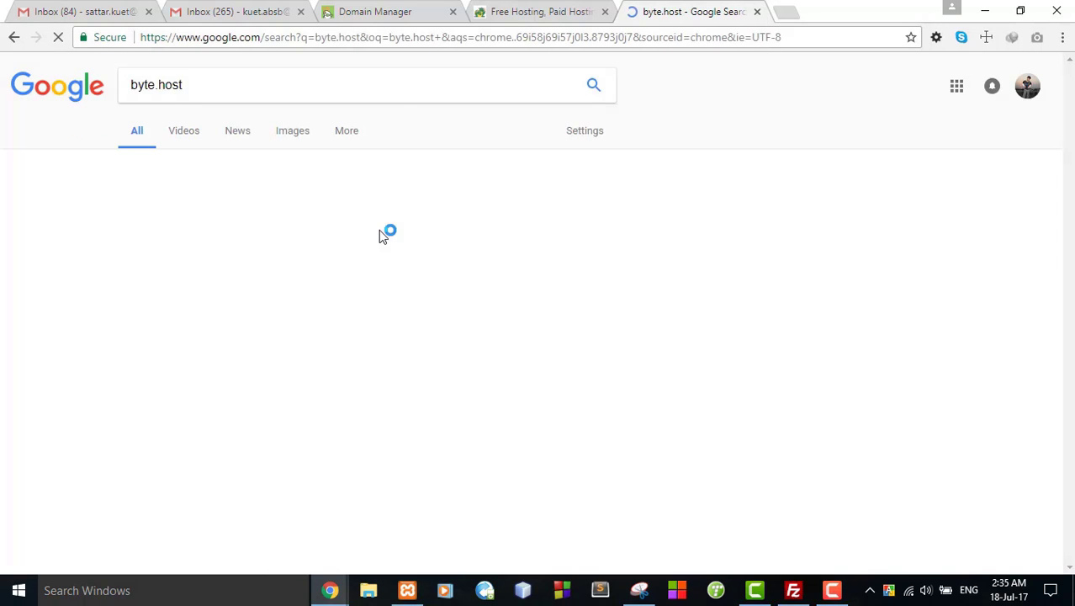
scroll(399, 251, "down", 2)
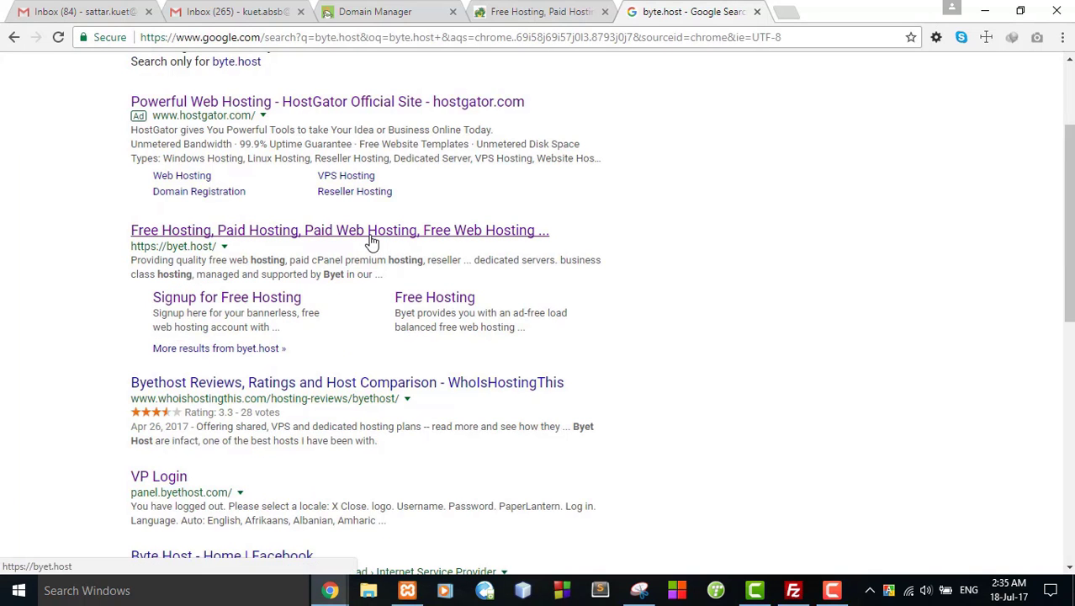
left_click(374, 241)
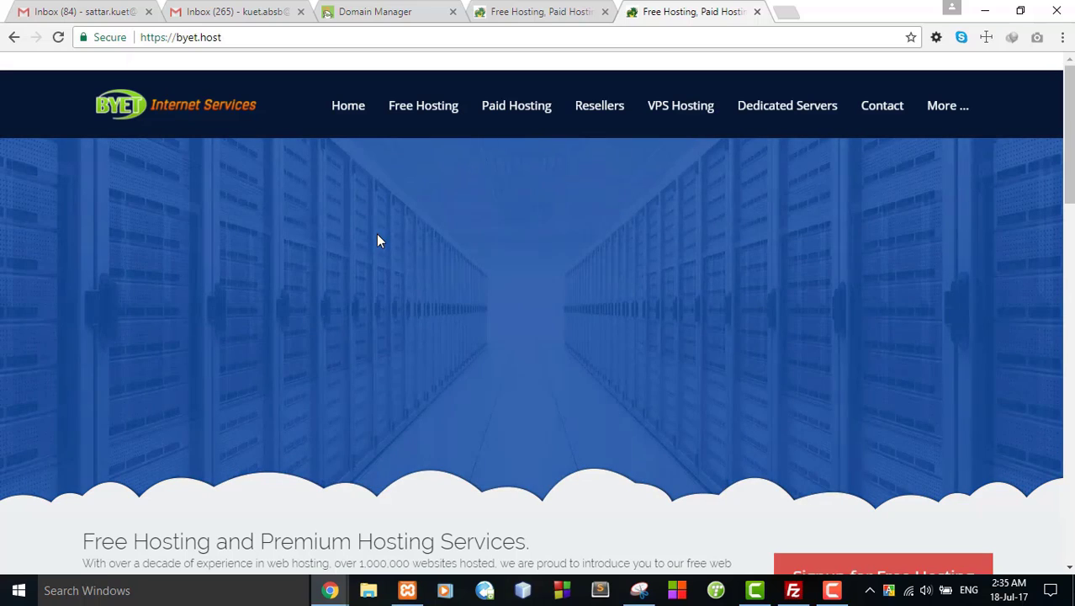
Open the free hosting signup form and enter freehostingtest as the sub domain name
scroll(569, 268, "down", 2)
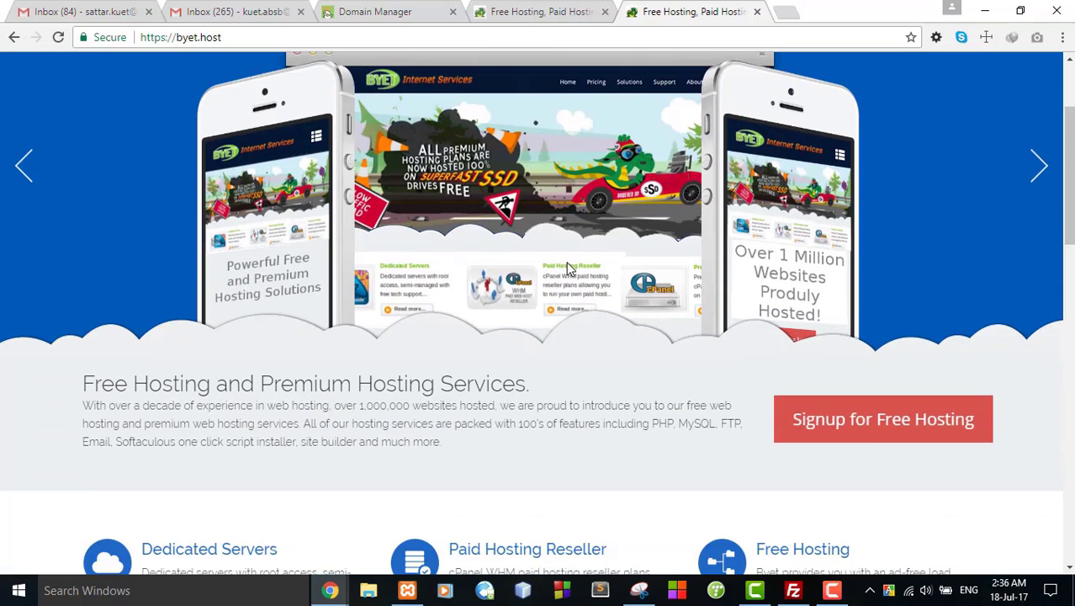
left_click(892, 429)
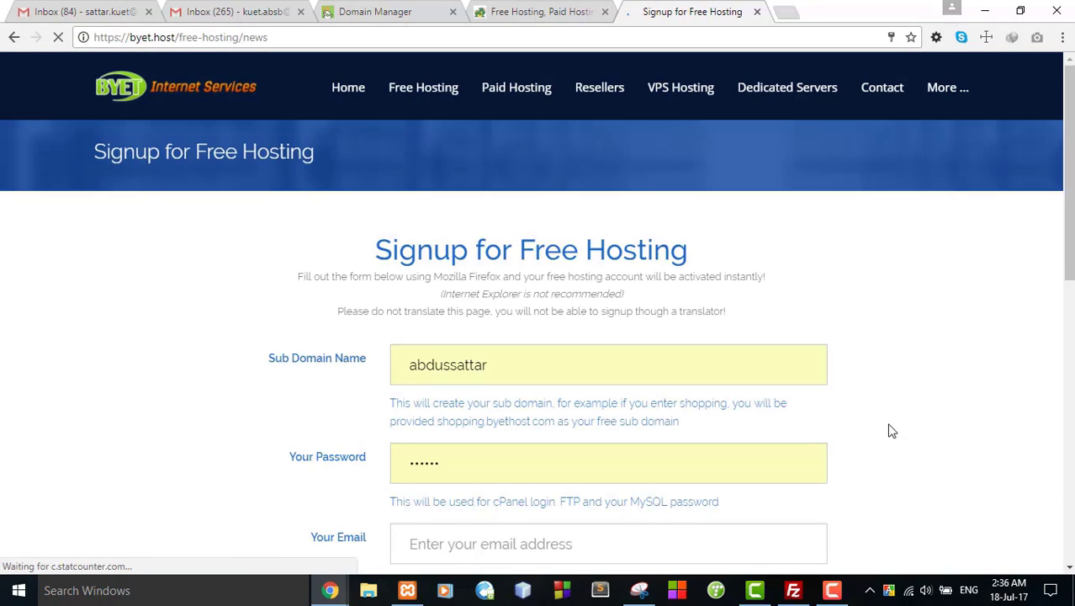
scroll(541, 369, "down", 2)
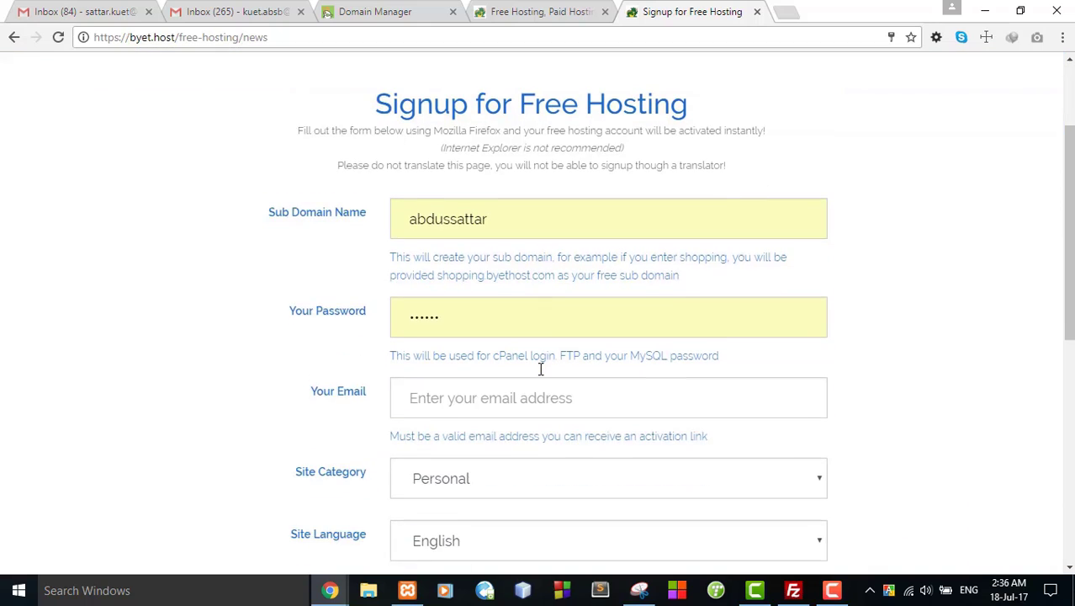
scroll(541, 368, "down", 3)
scroll(539, 368, "up", 4)
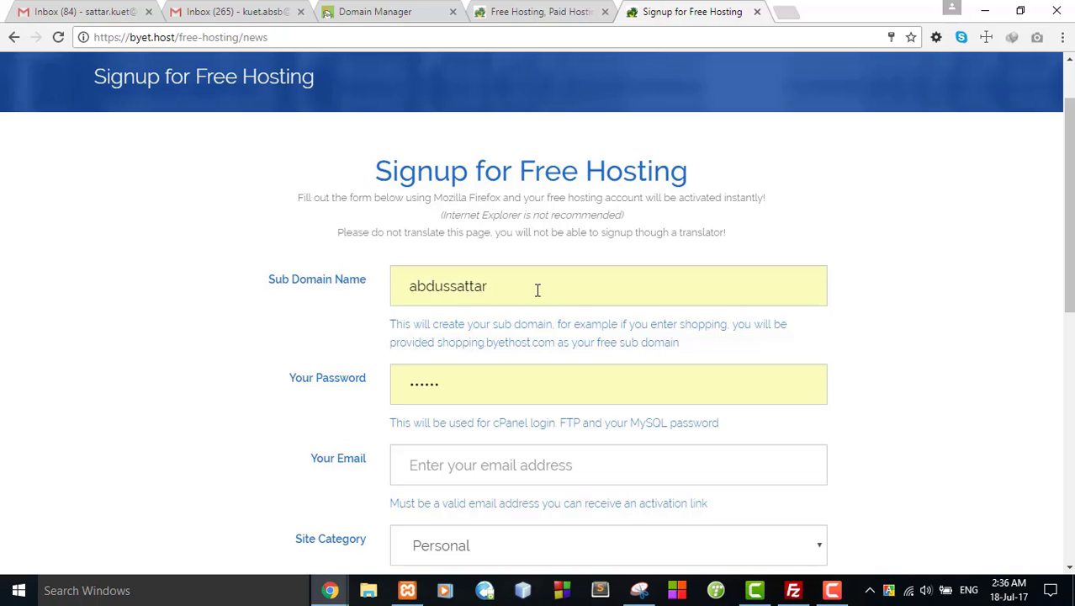
key("ctrl+a")
key("BackSpace")
left_click(592, 276)
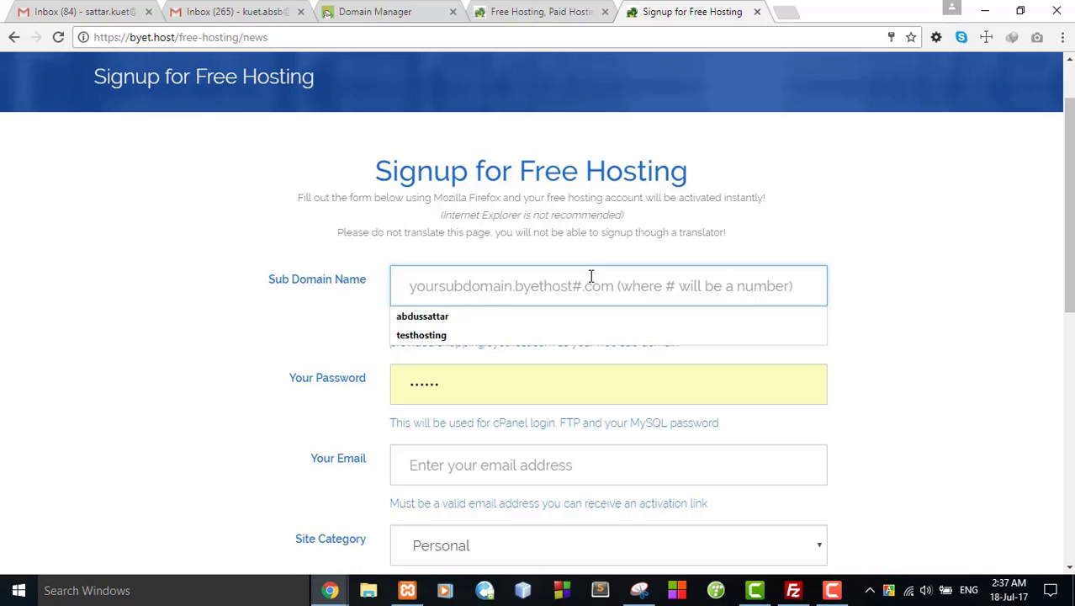
type("fre")
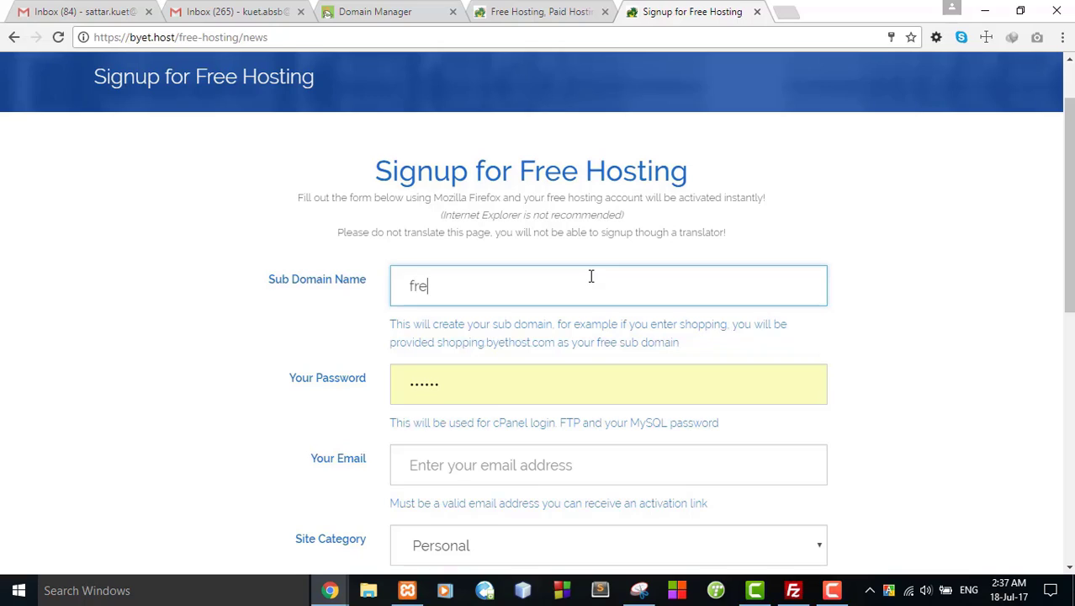
type("ehostingte")
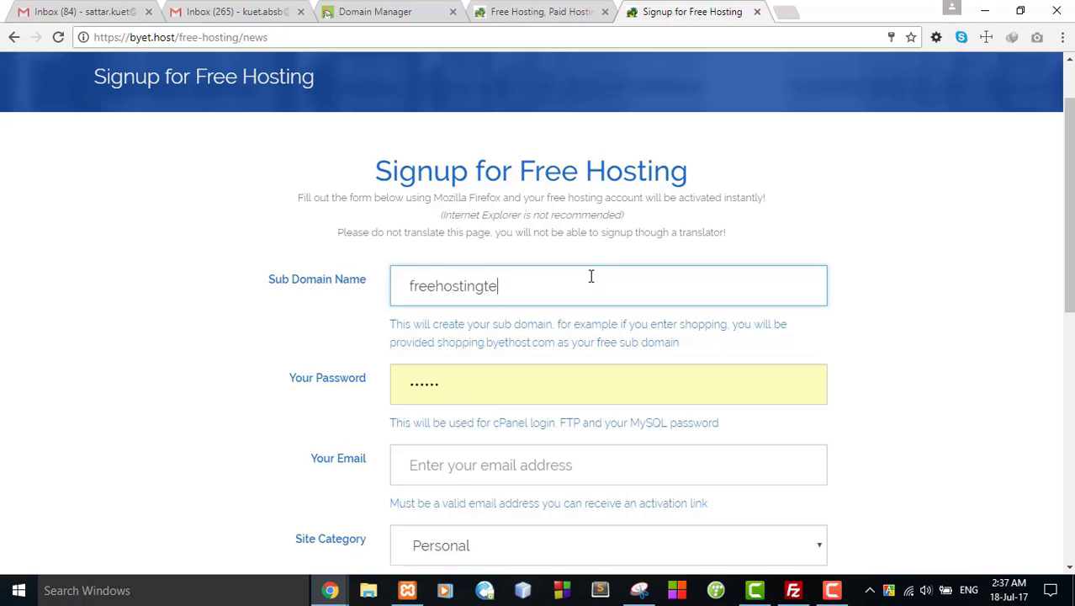
type("st")
Replace the autofilled password with a new one and pick the suggested e-mail address
scroll(456, 420, "down", 2)
key("Tab")
key("BackSpace")
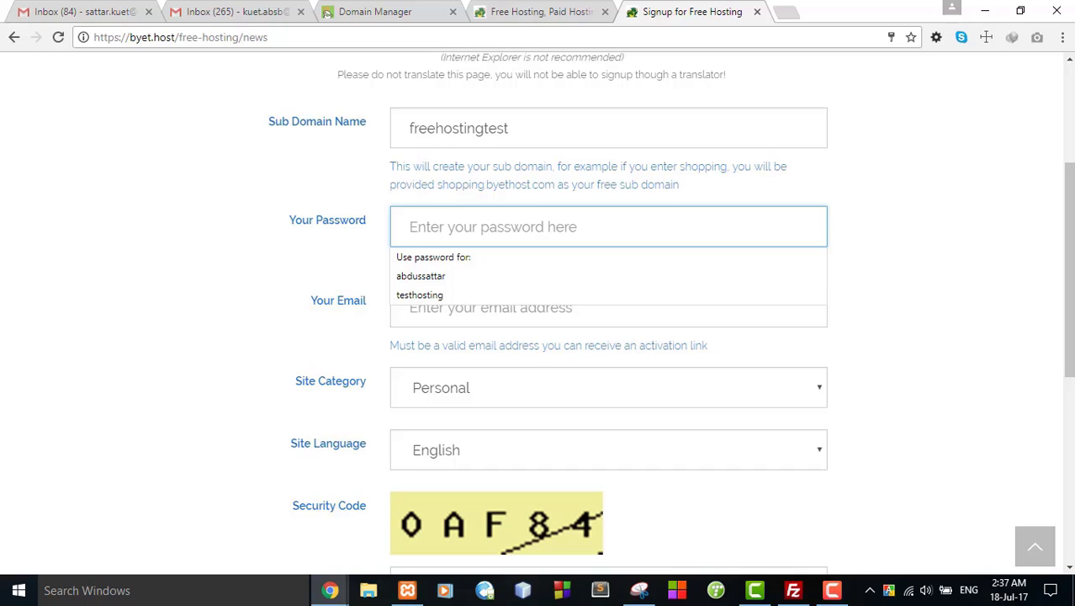
type("******")
scroll(487, 237, "down", 1)
left_click(486, 236)
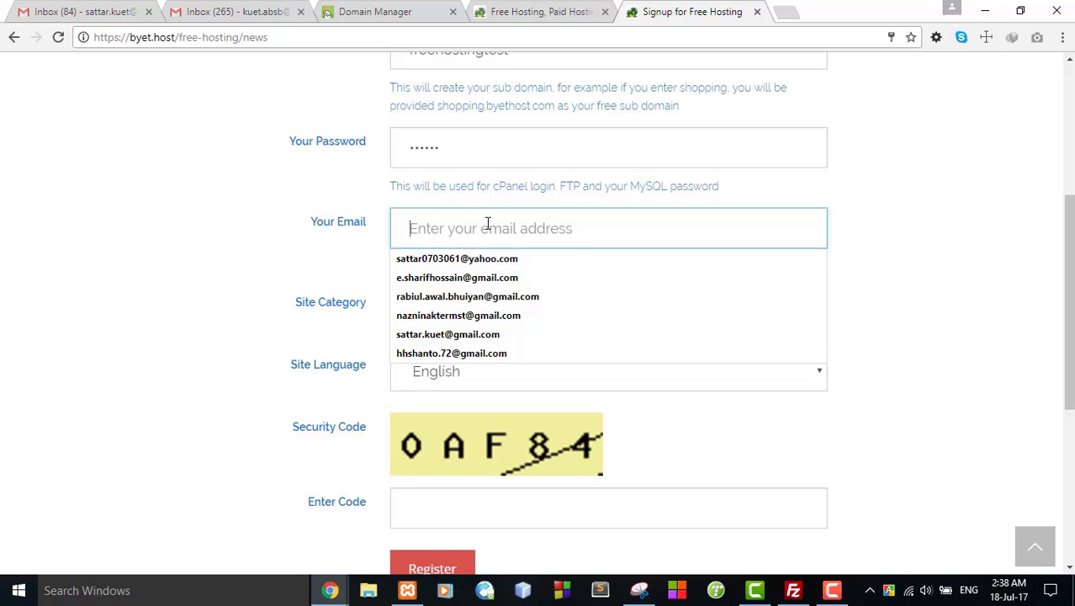
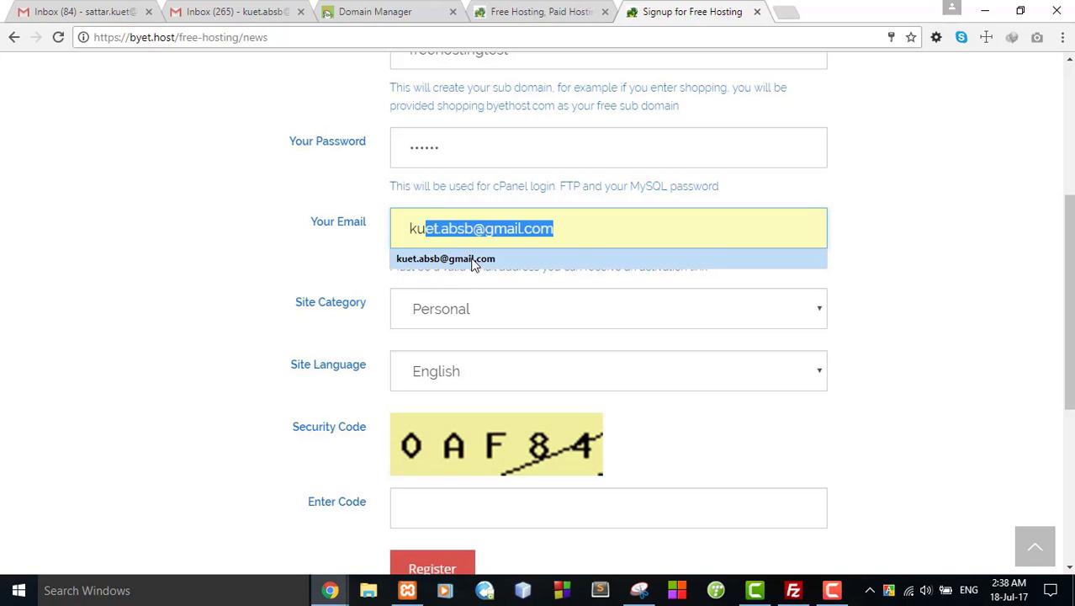
left_click(474, 261)
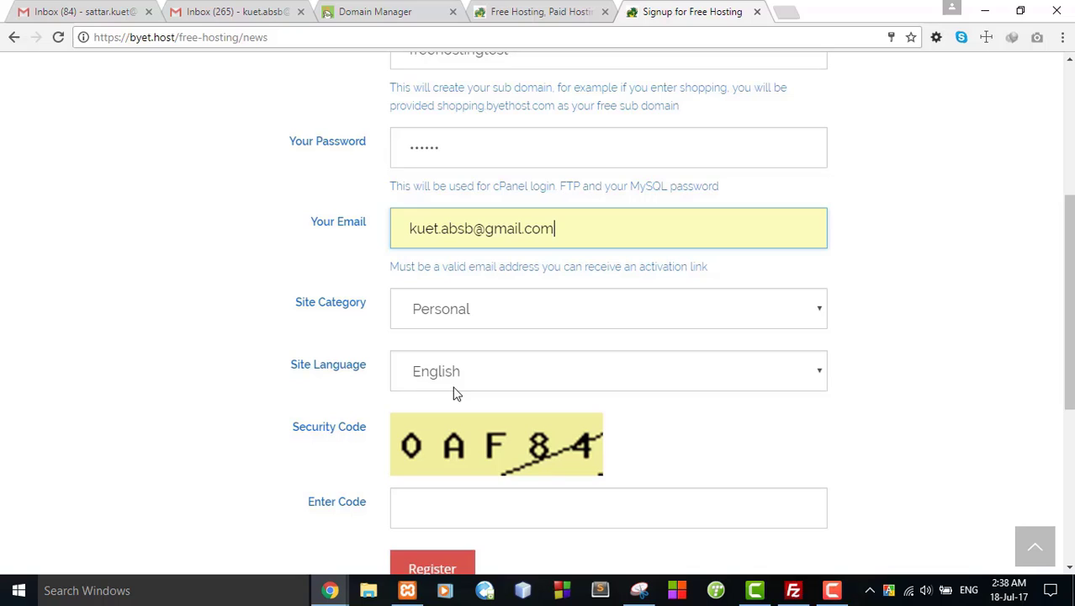
Leave the site category as Personal, enter the captcha code, and submit the registration
left_click(539, 316)
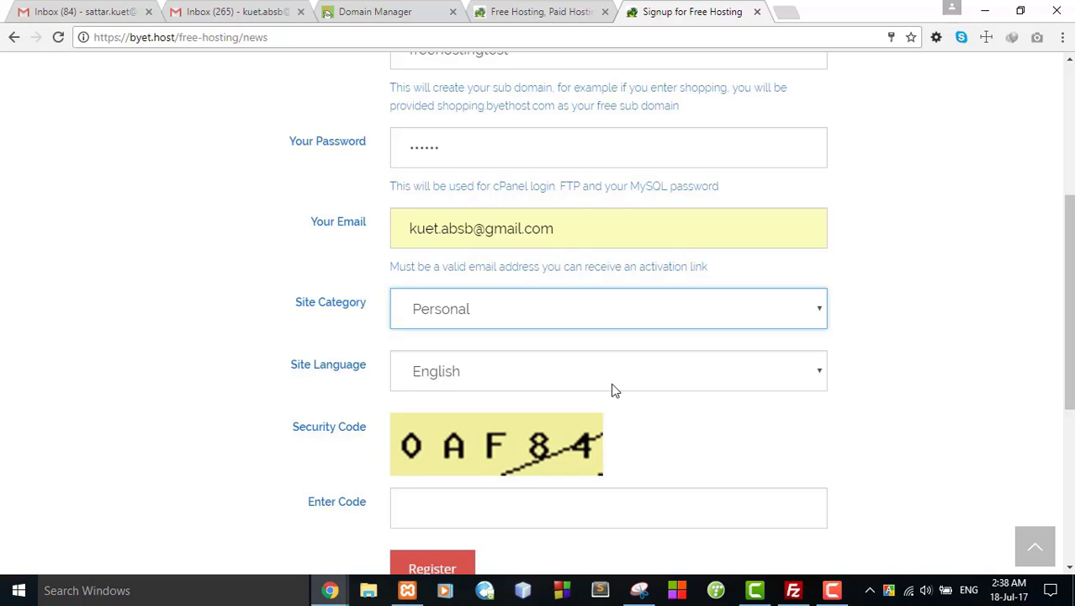
scroll(526, 416, "down", 2)
left_click(458, 366)
scroll(401, 348, "down", 1)
type("0AF84")
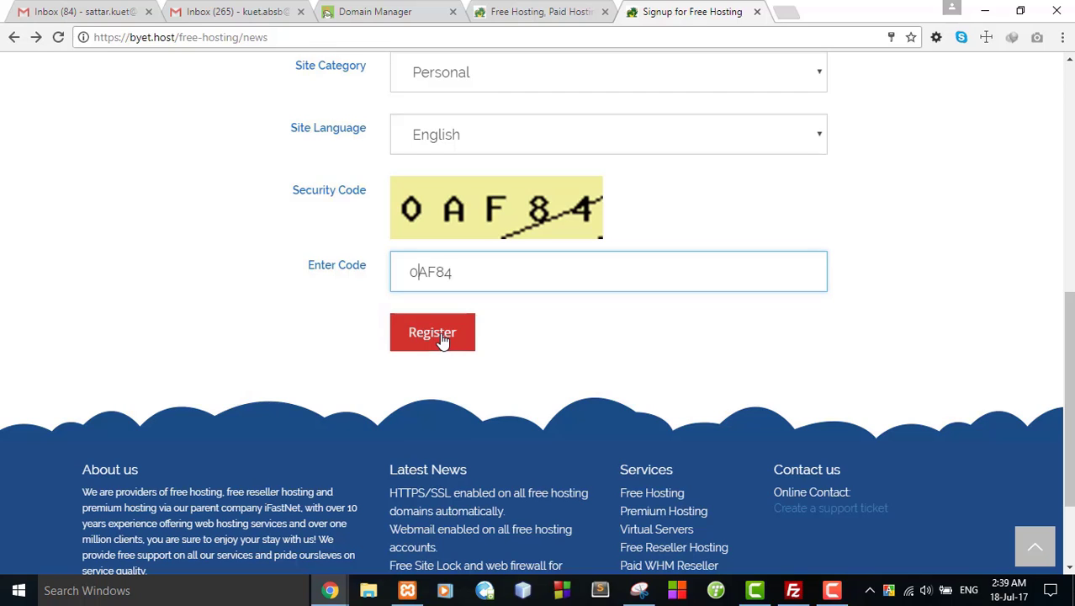
left_click(442, 337)
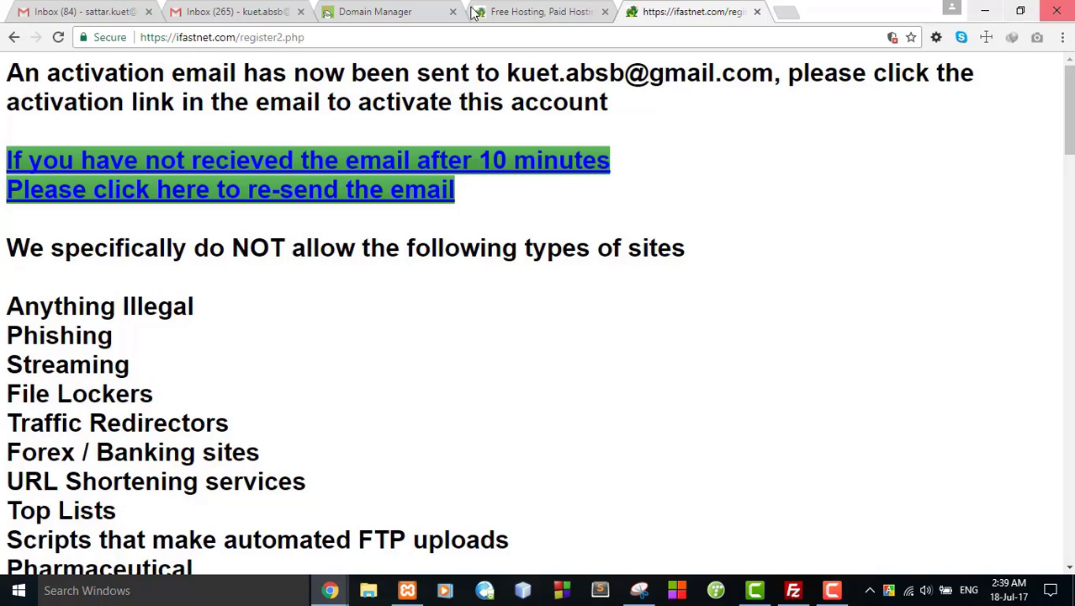
Switch to the second Gmail inbox tab after reading the activation notice
left_click(251, 10)
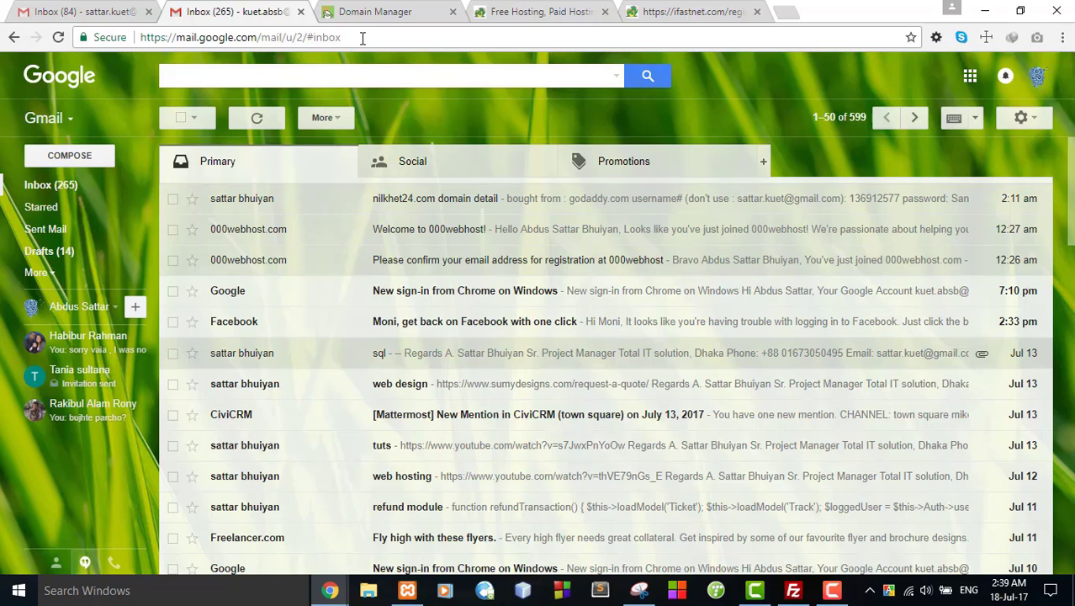
Reload Gmail and open the Hosting Activation e-mail for freehostingtest.byethost7.com from Spam
left_click(363, 38)
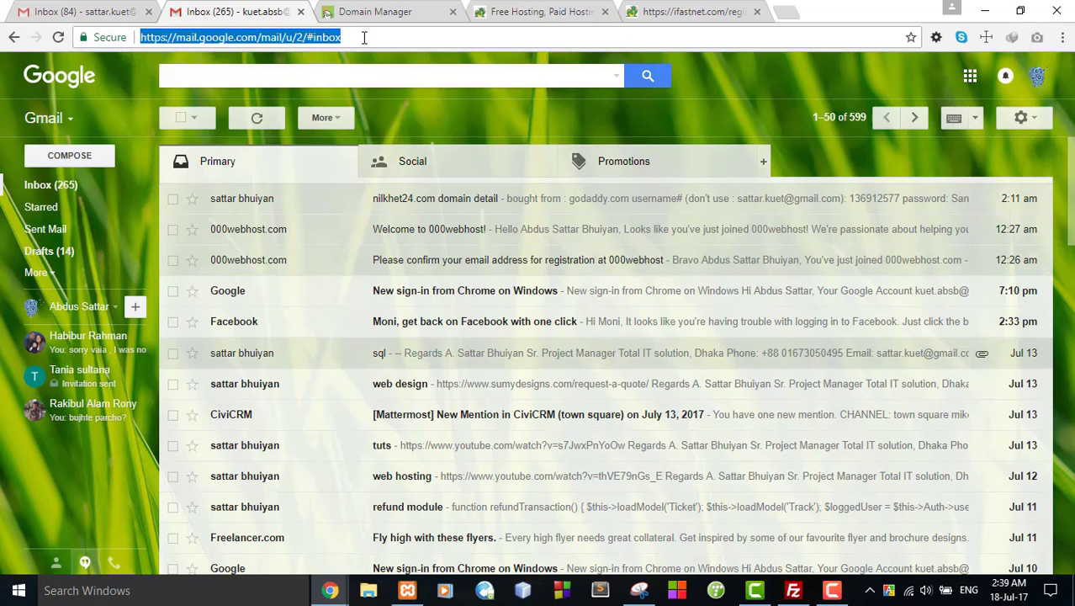
key("Return")
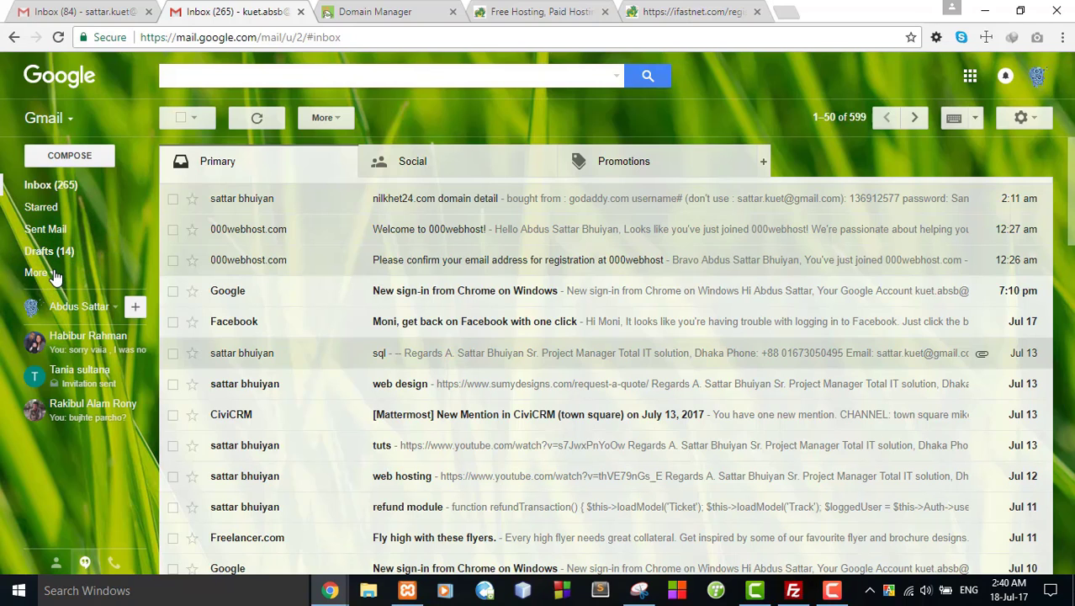
left_click(54, 275)
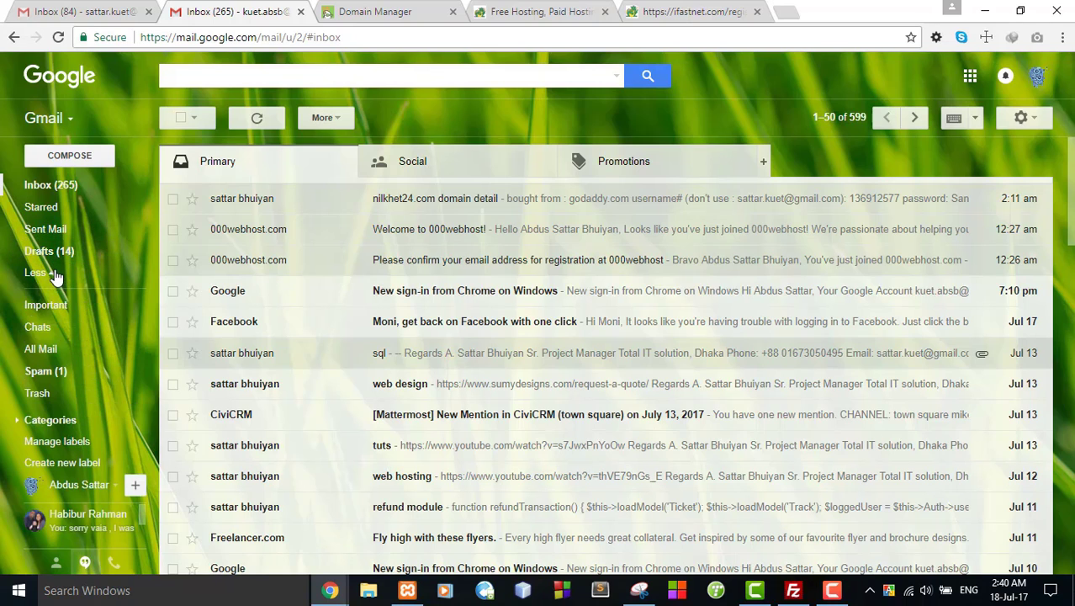
left_click(62, 377)
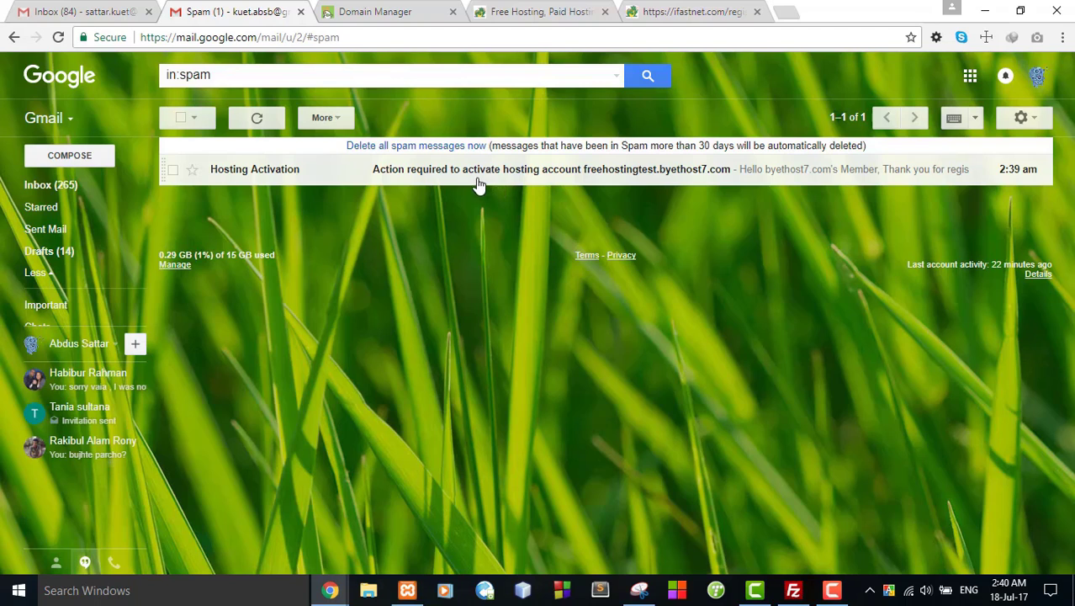
left_click(515, 169)
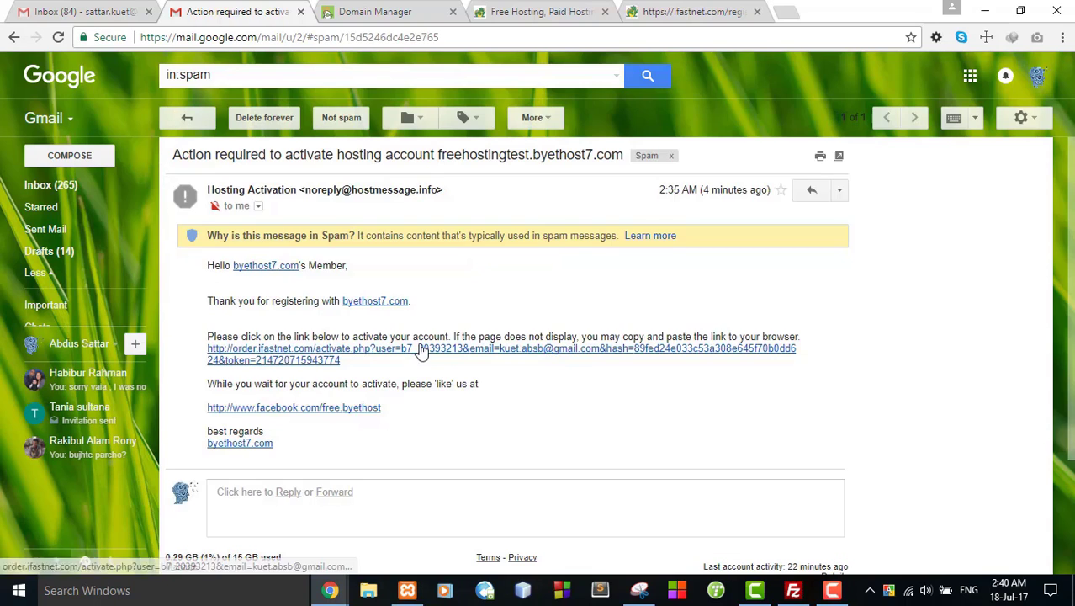
mouse_move(74, 216)
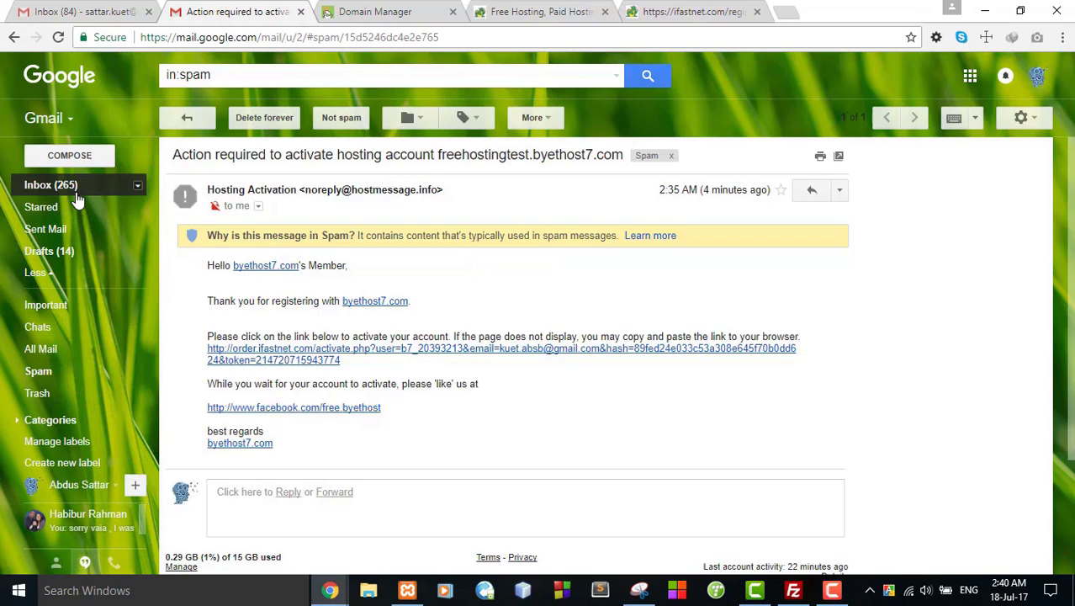
left_click(74, 188)
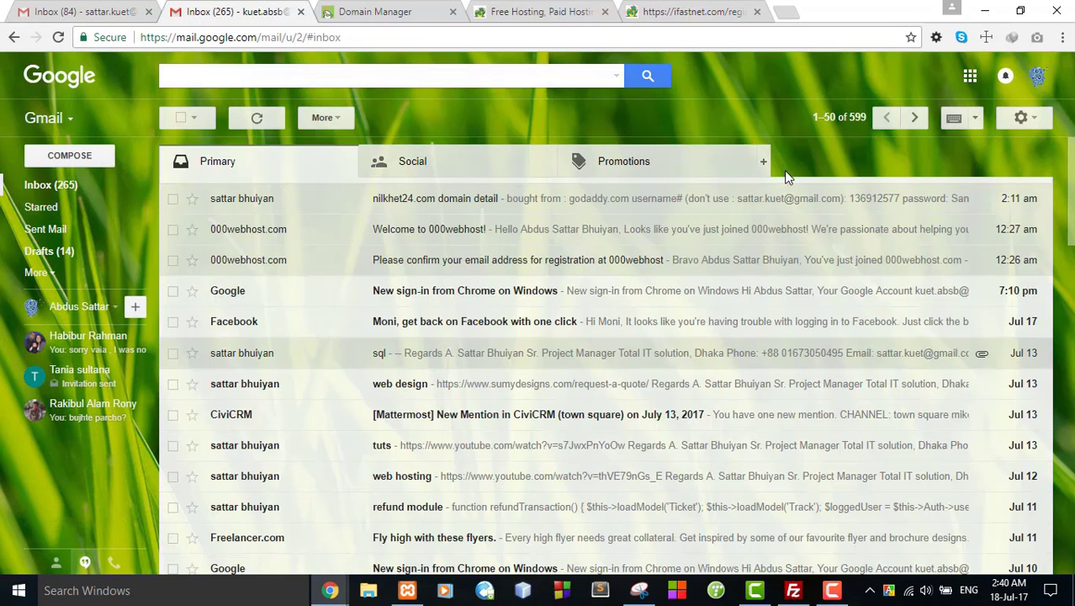
left_click(38, 273)
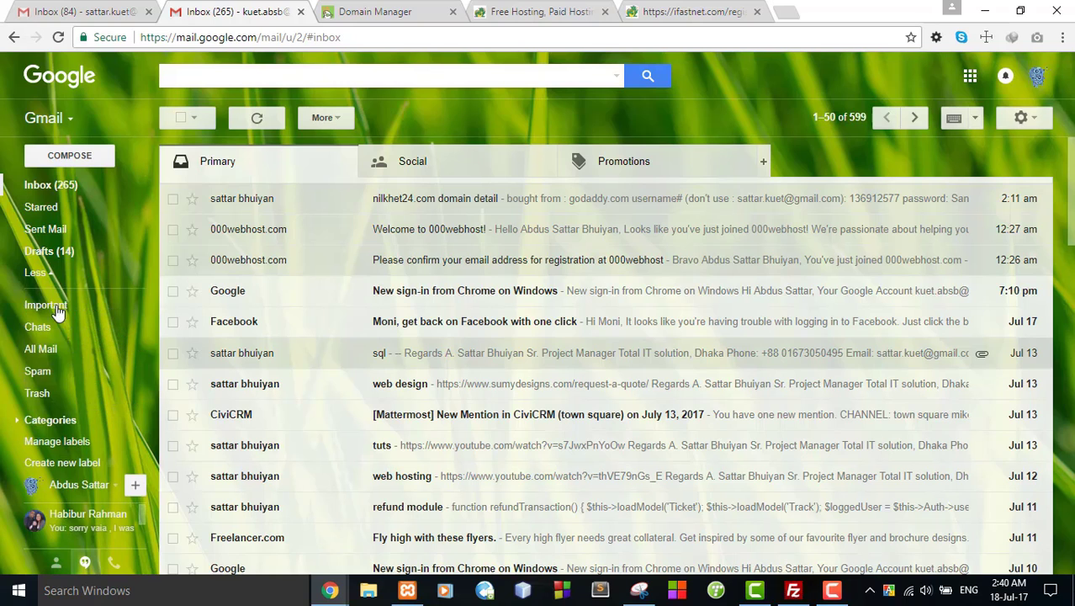
left_click(54, 378)
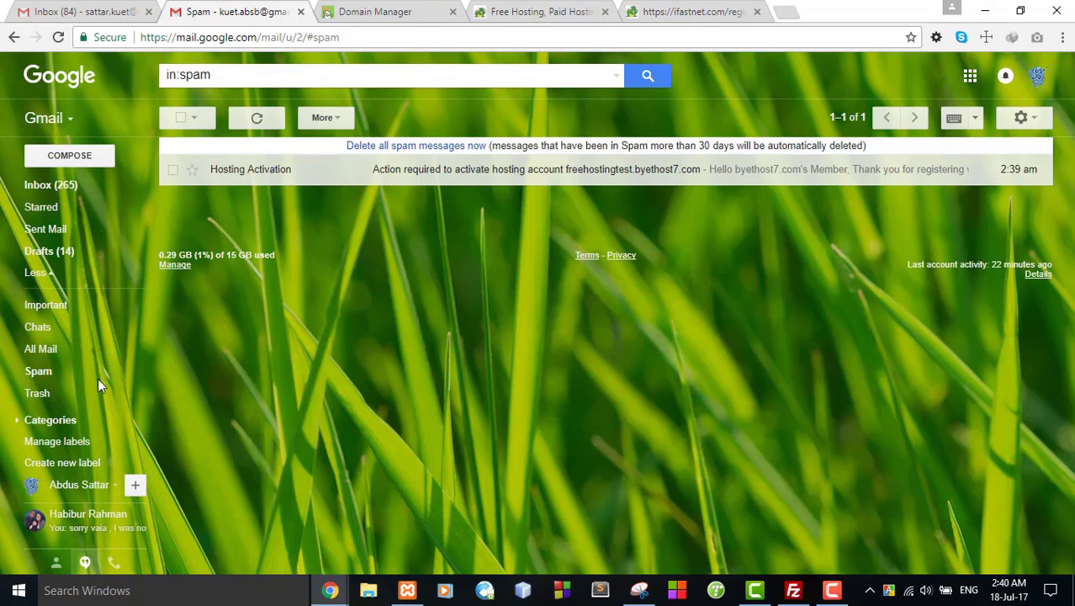
left_click(467, 177)
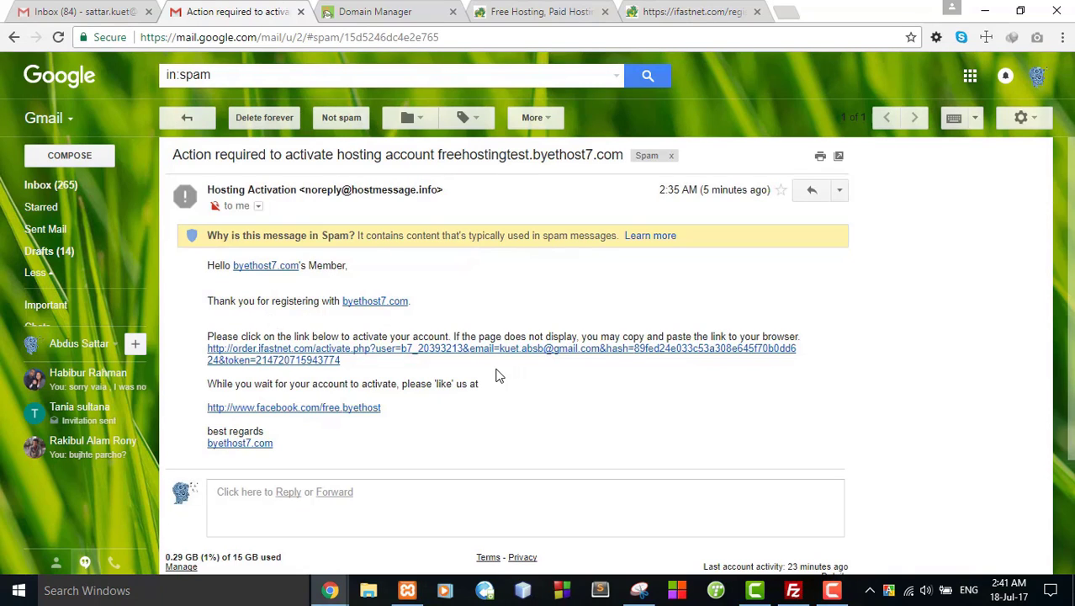
Open the activation link in a new tab to activate the account, then return to Gmail
right_click(359, 349)
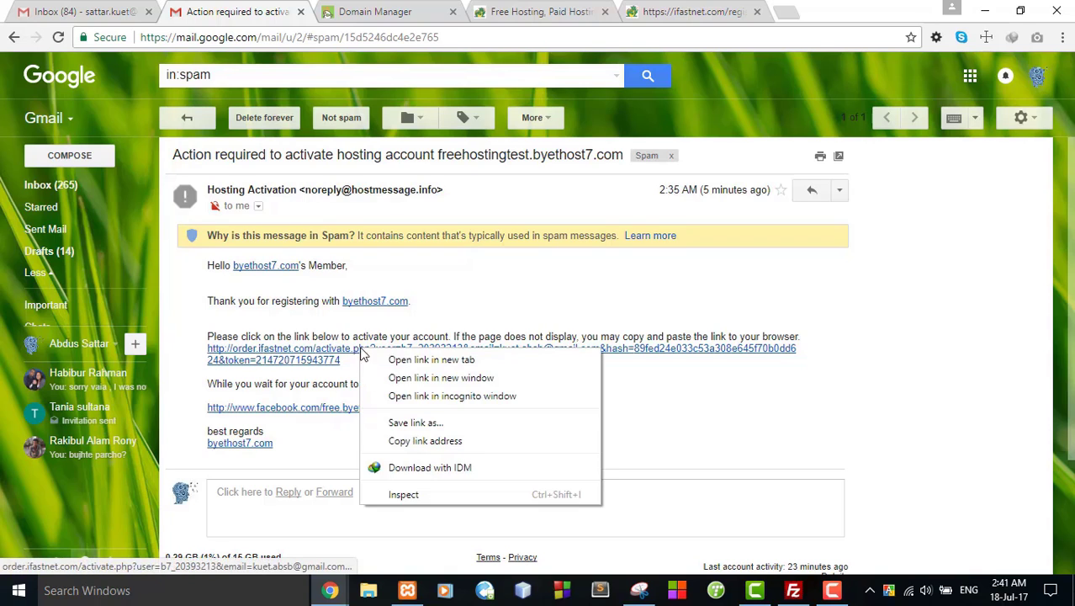
left_click(450, 362)
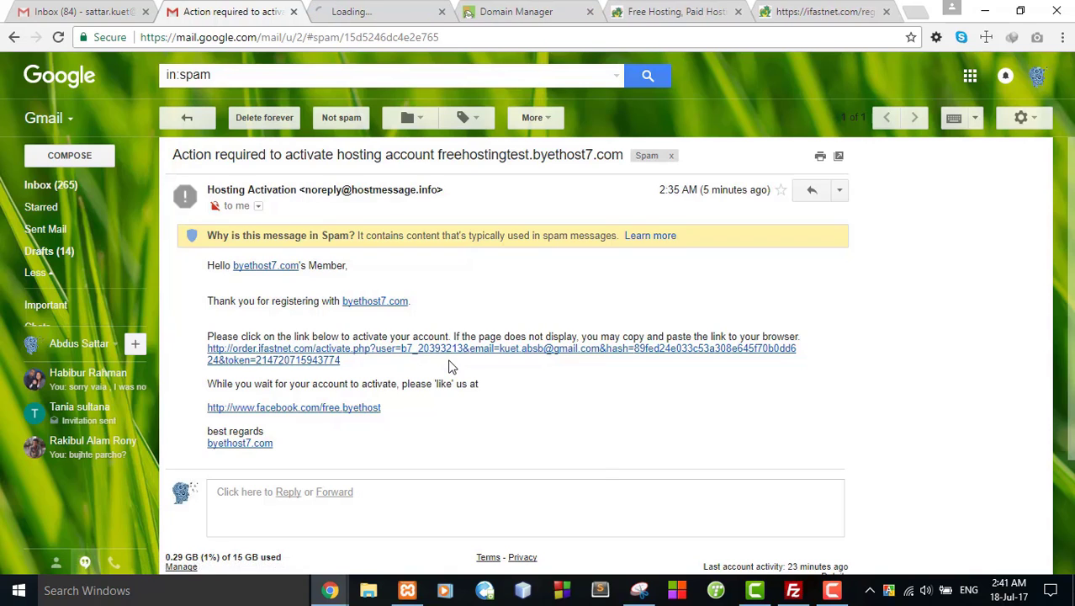
left_click(374, 11)
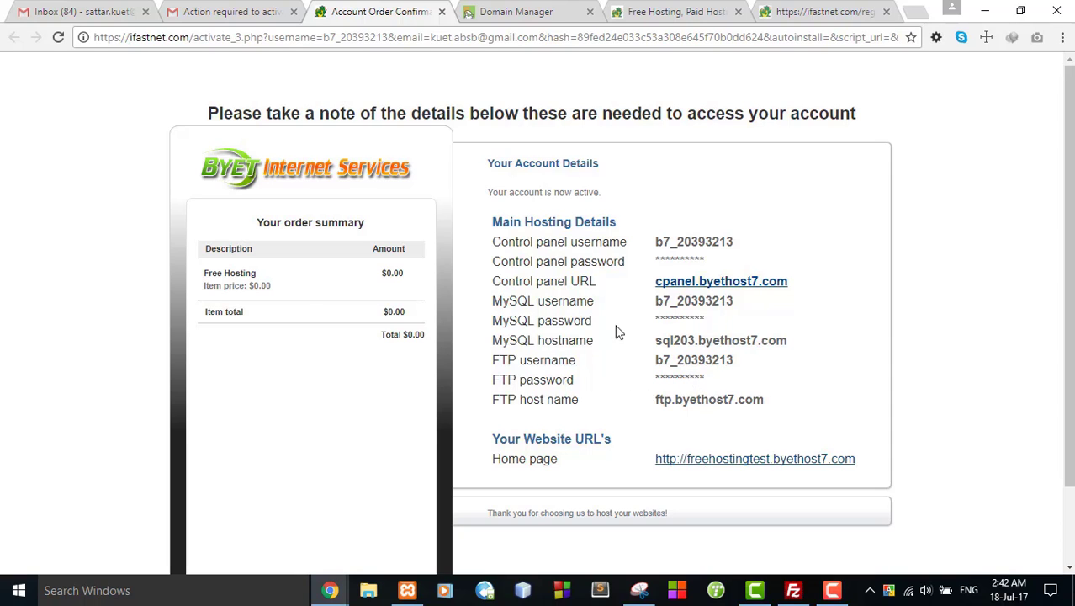
left_click(235, 11)
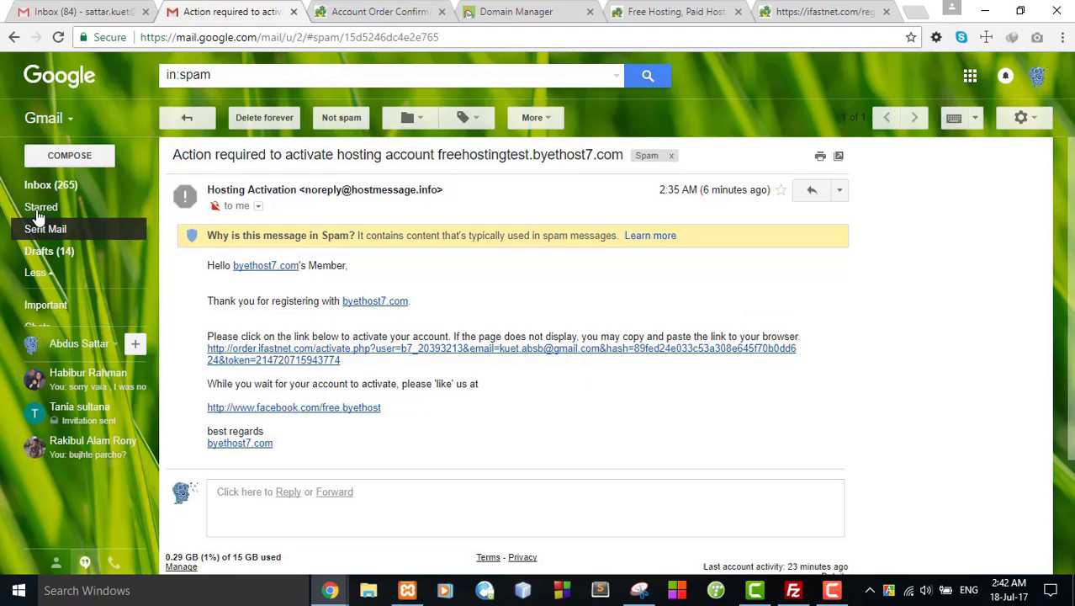
Open the 'Your new byethost7.com hosting account' e-mail from Spam and scroll to the login details
mouse_move(34, 307)
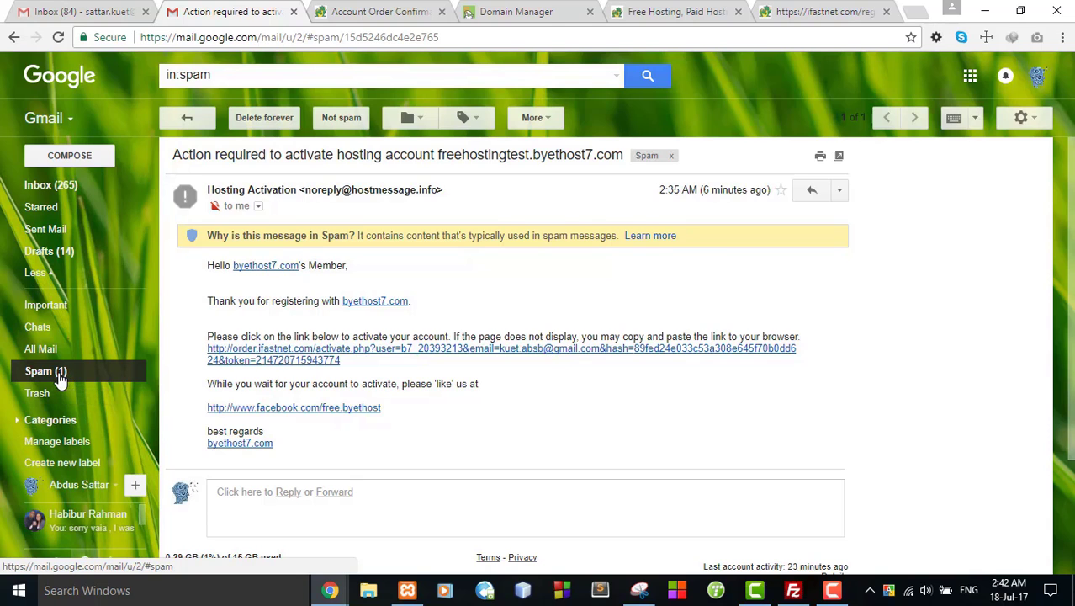
left_click(61, 377)
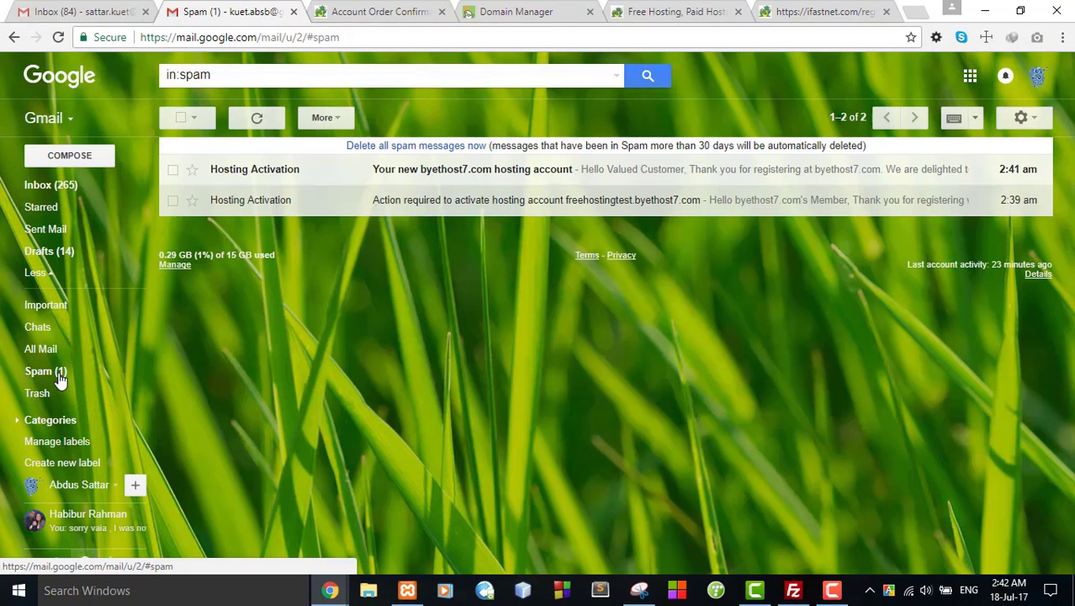
left_click(454, 174)
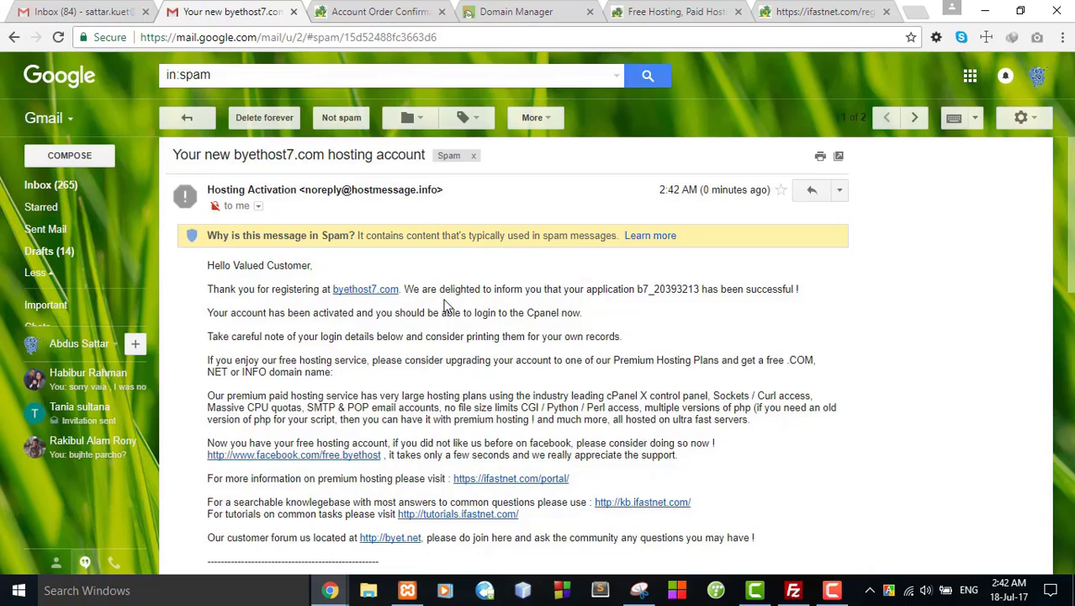
scroll(448, 304, "down", 4)
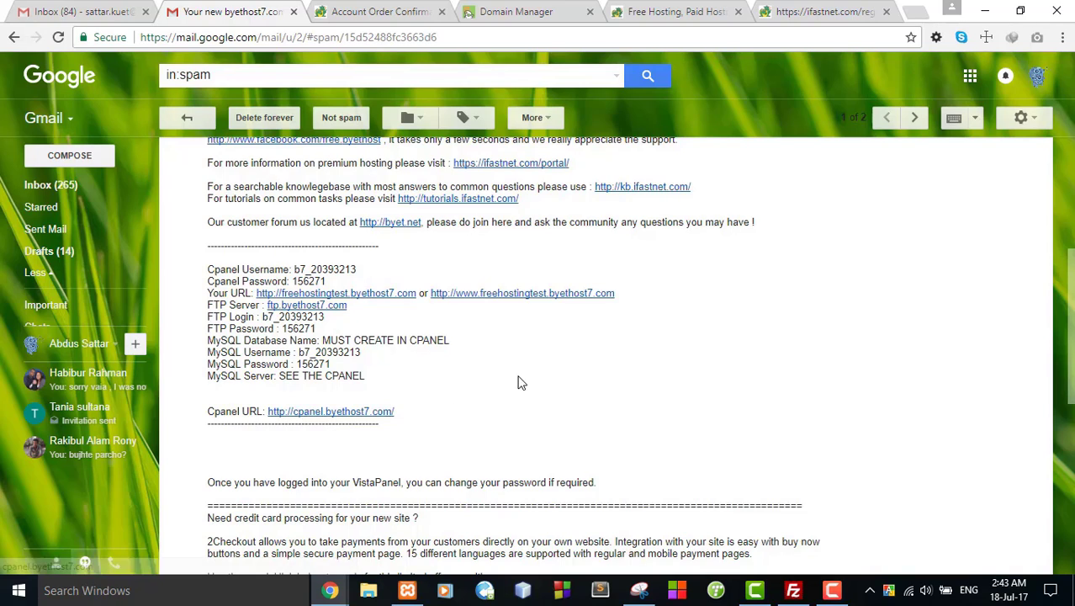
Open the cPanel URL in a new tab and paste the FTP login into Username
right_click(354, 412)
left_click(410, 427)
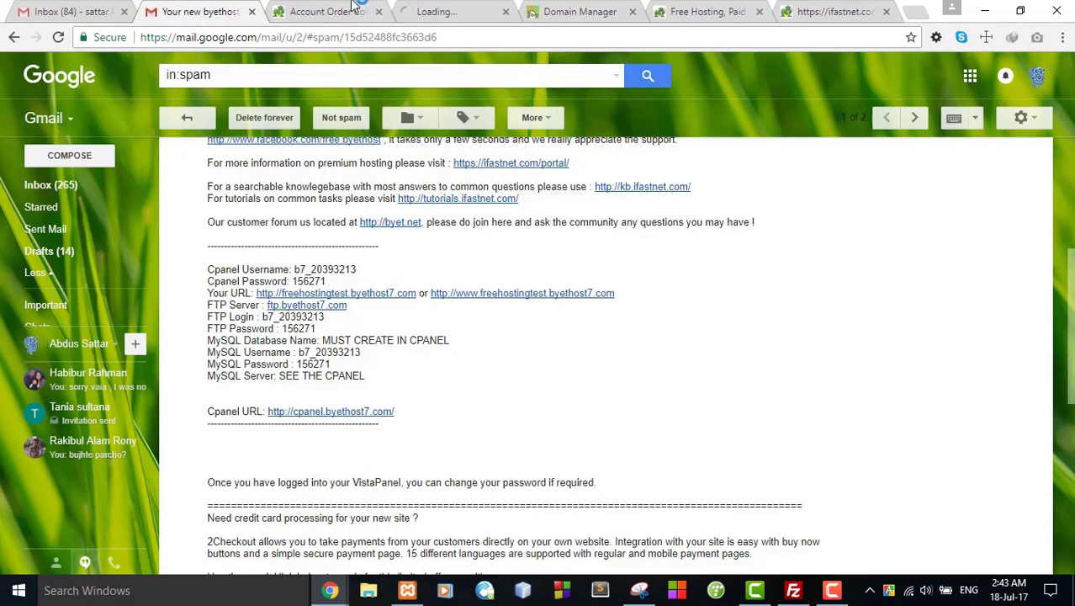
left_click(453, 11)
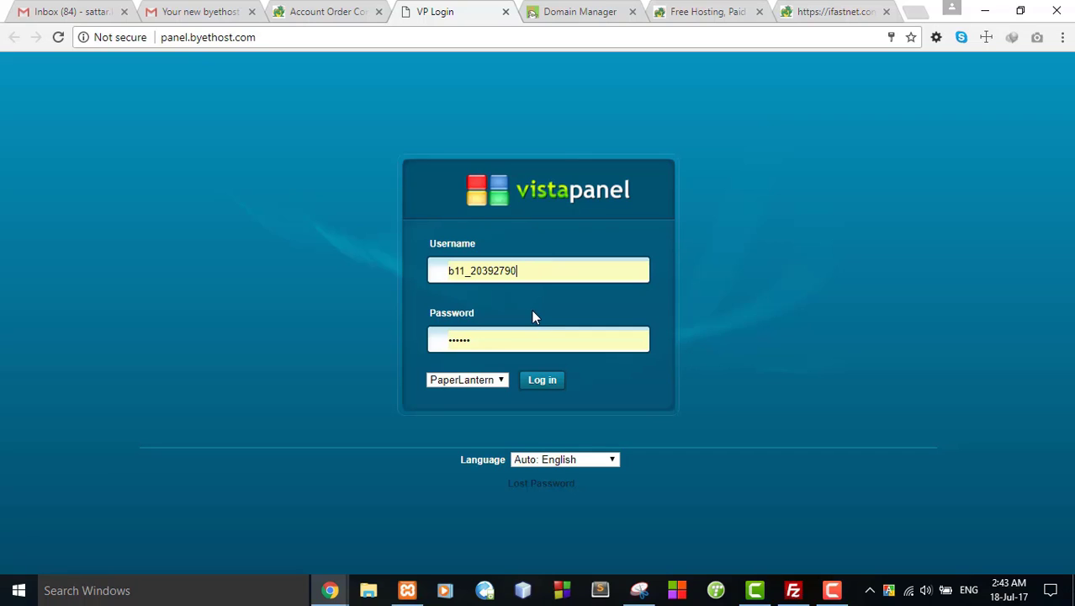
left_click(200, 11)
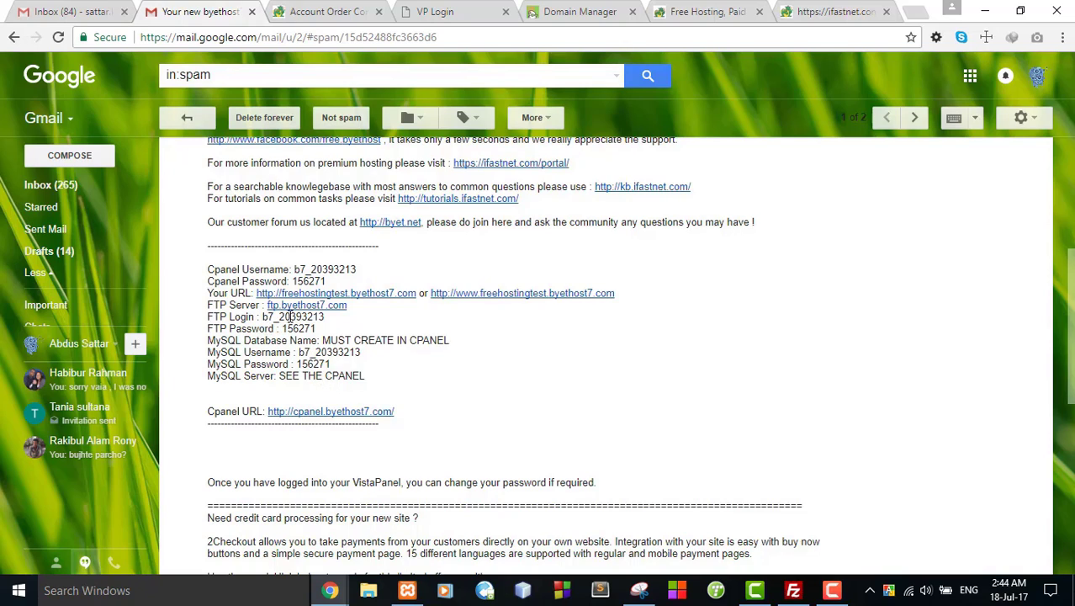
double_click(289, 317)
key("ctrl+c")
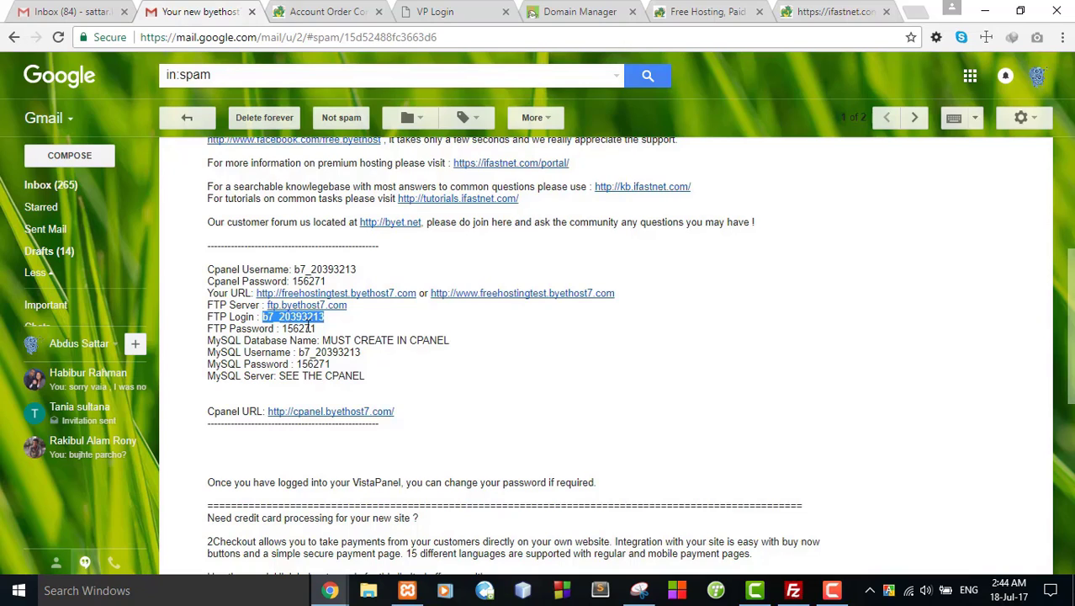
left_click(461, 10)
double_click(529, 272)
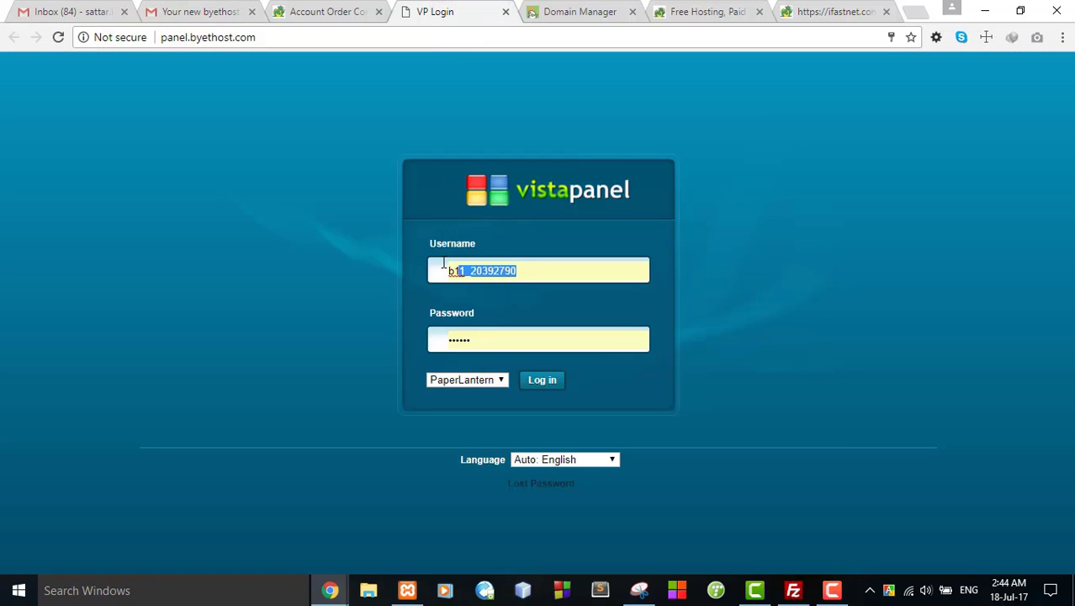
key("ctrl+v")
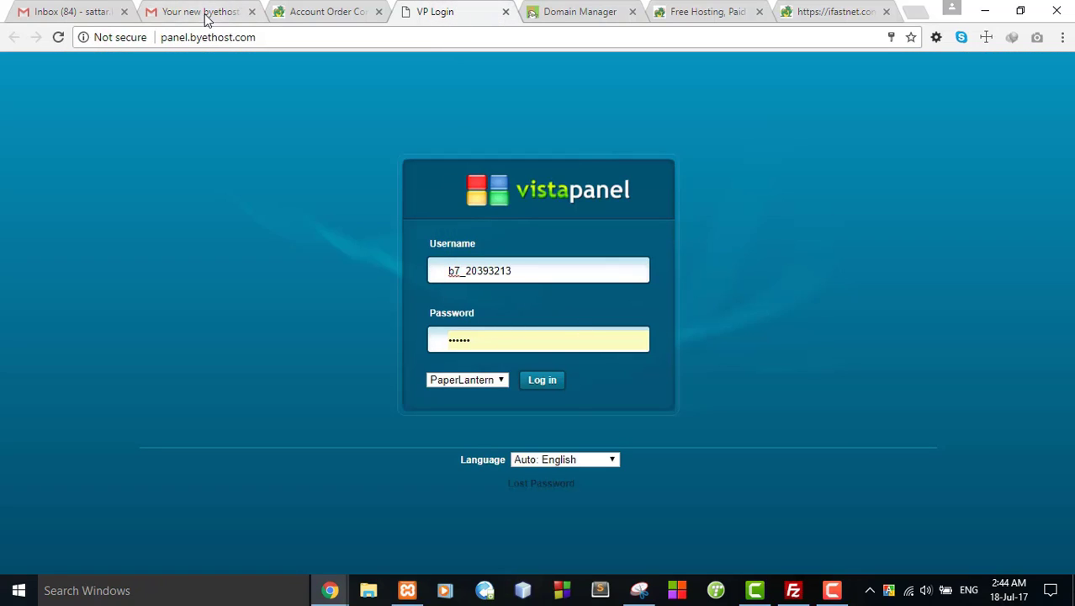
Paste the FTP password from the e-mail into Password and log in to VistaPanel
left_click(202, 12)
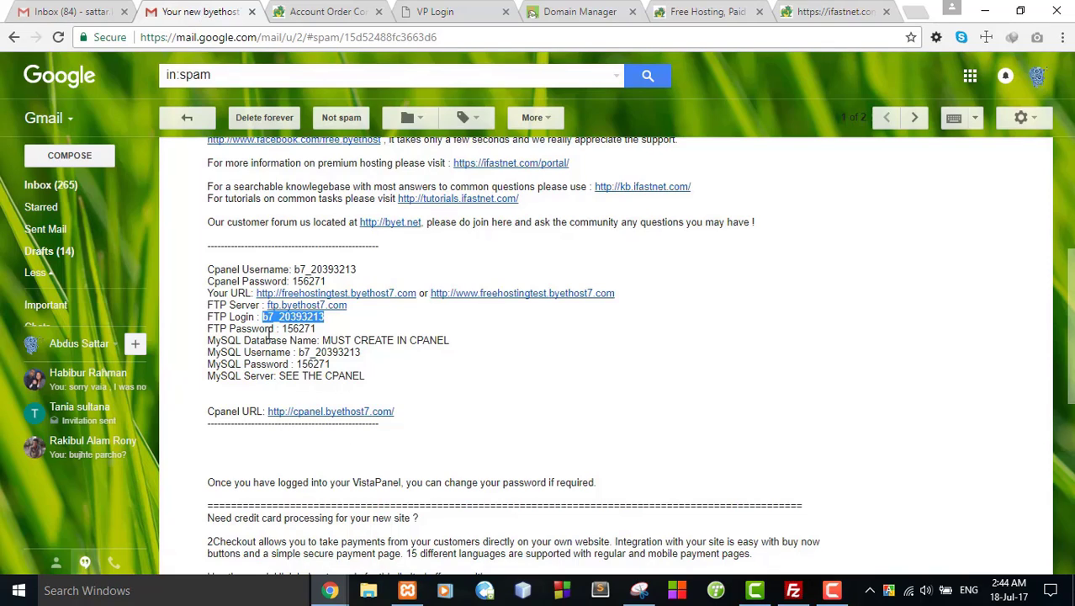
double_click(299, 329)
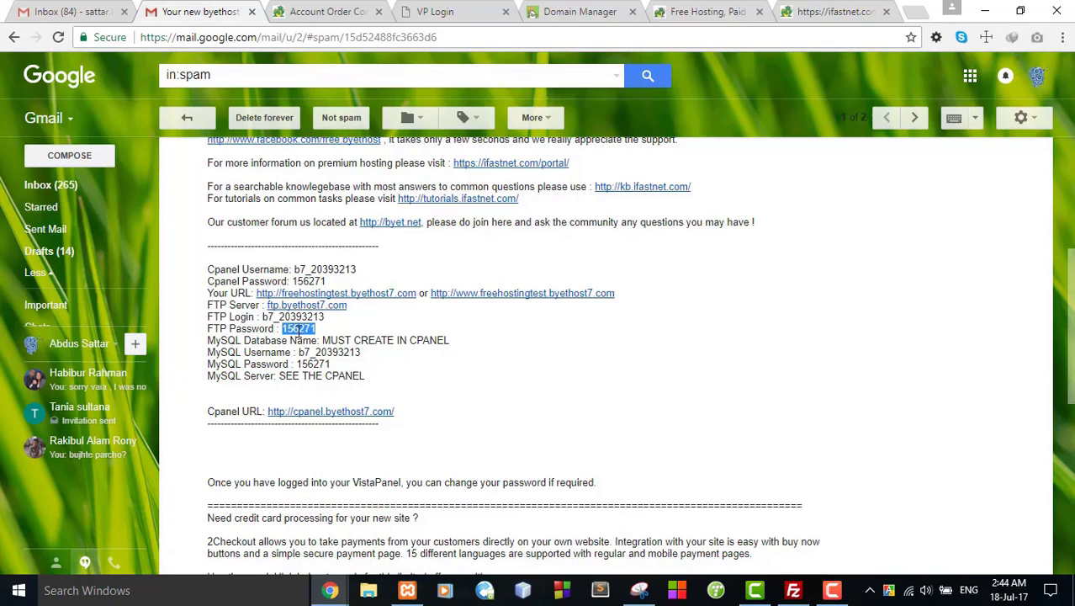
left_click(433, 17)
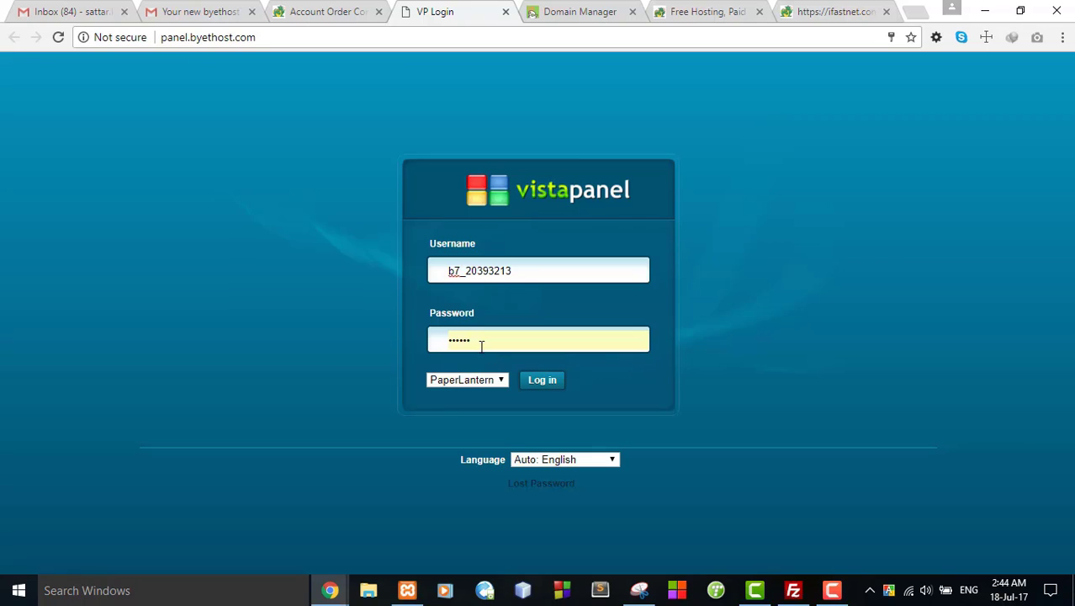
left_click_drag(482, 345, 421, 337)
key("ctrl+v")
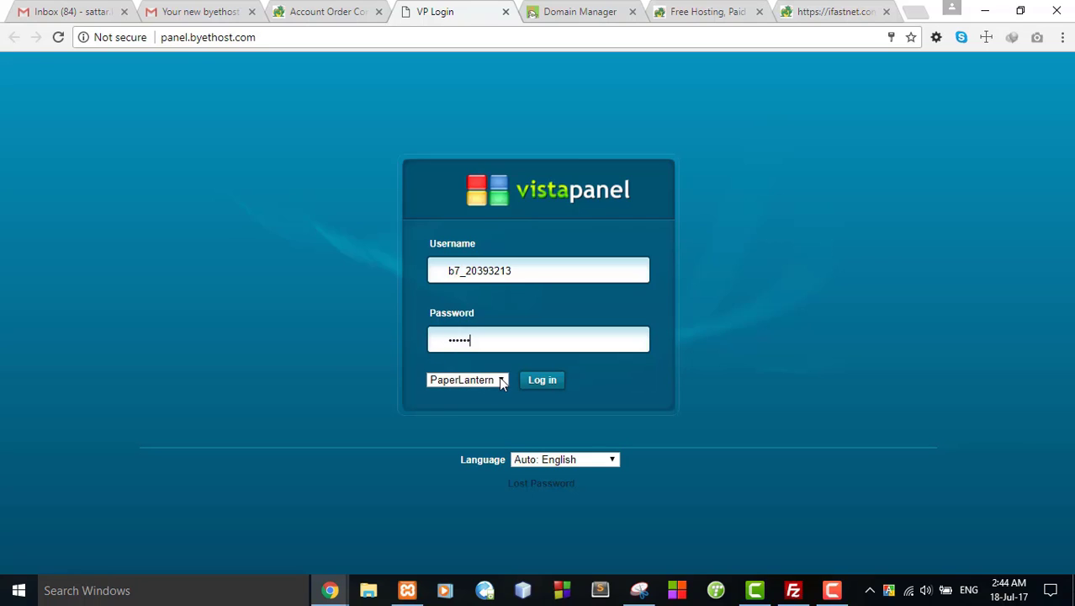
left_click(544, 383)
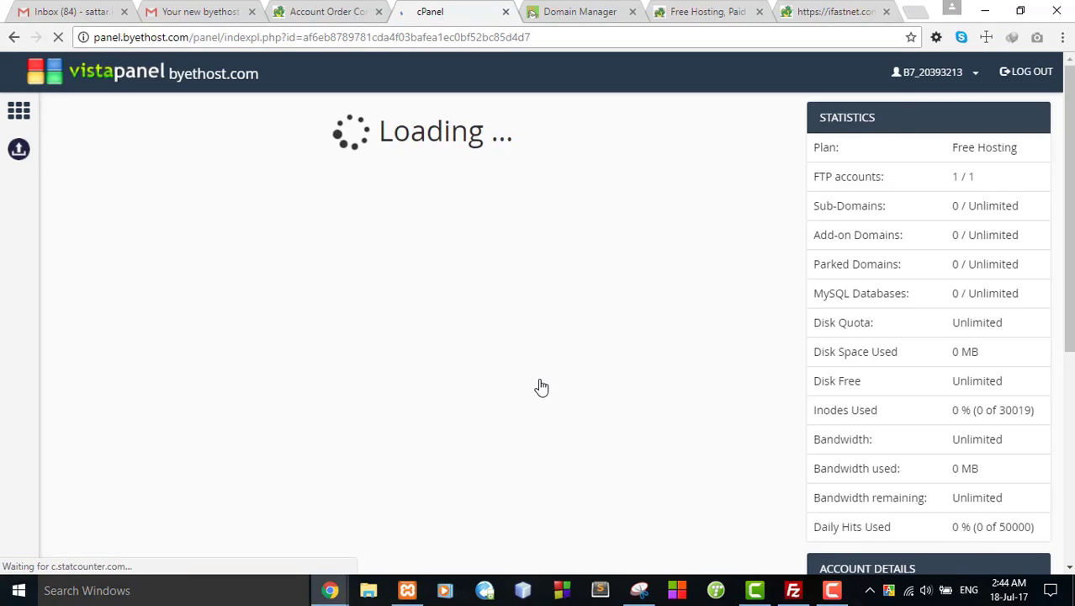
Save the password in Chrome and open Addon Domains from the Domains section in a new tab
left_click(800, 137)
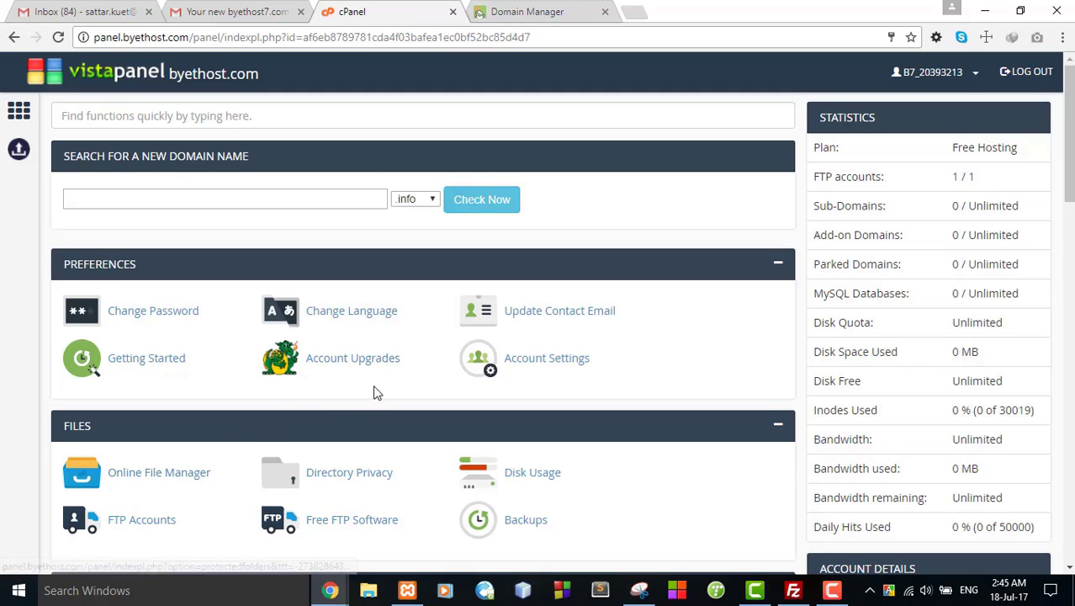
scroll(375, 393, "down", 5)
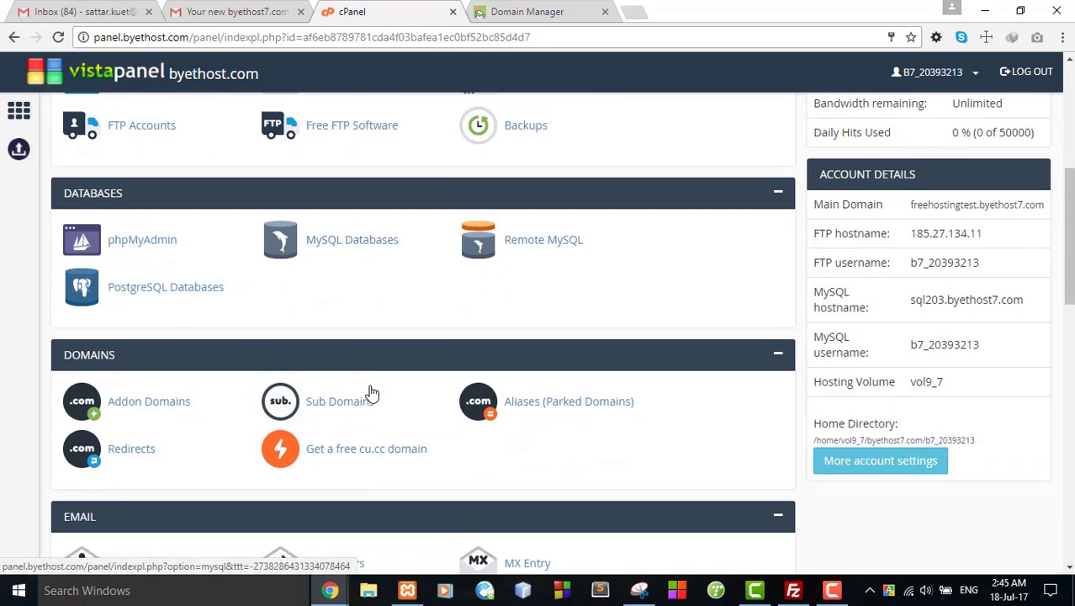
scroll(372, 392, "down", 1)
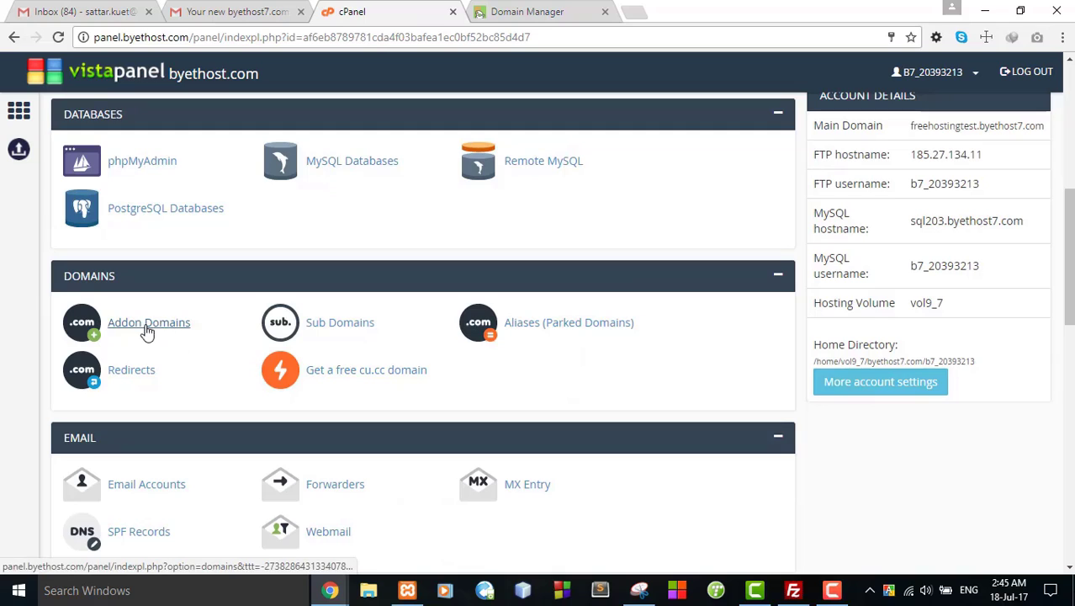
right_click(139, 323)
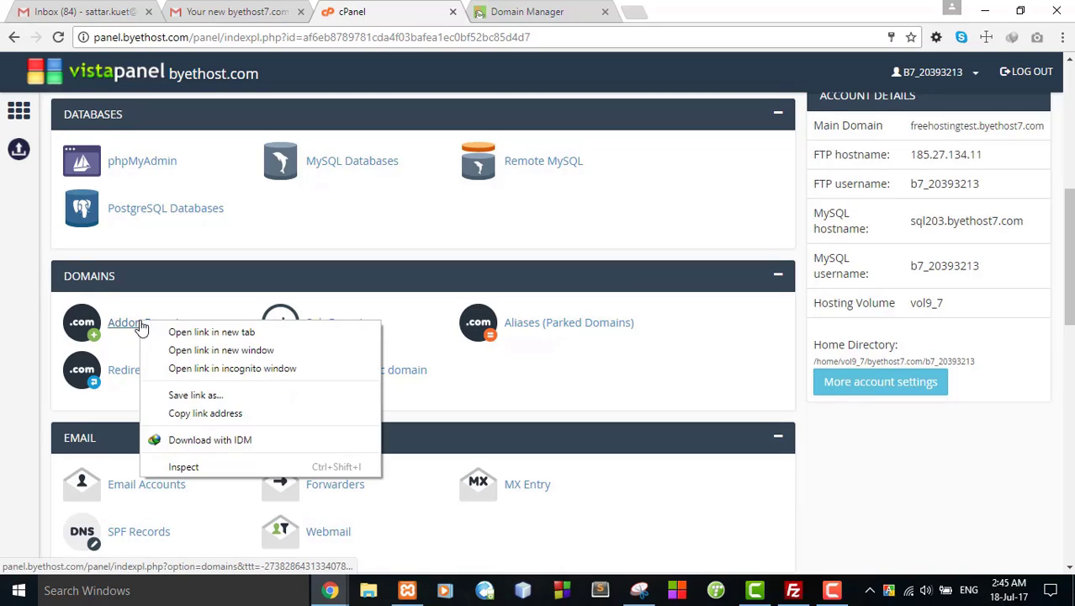
left_click(179, 332)
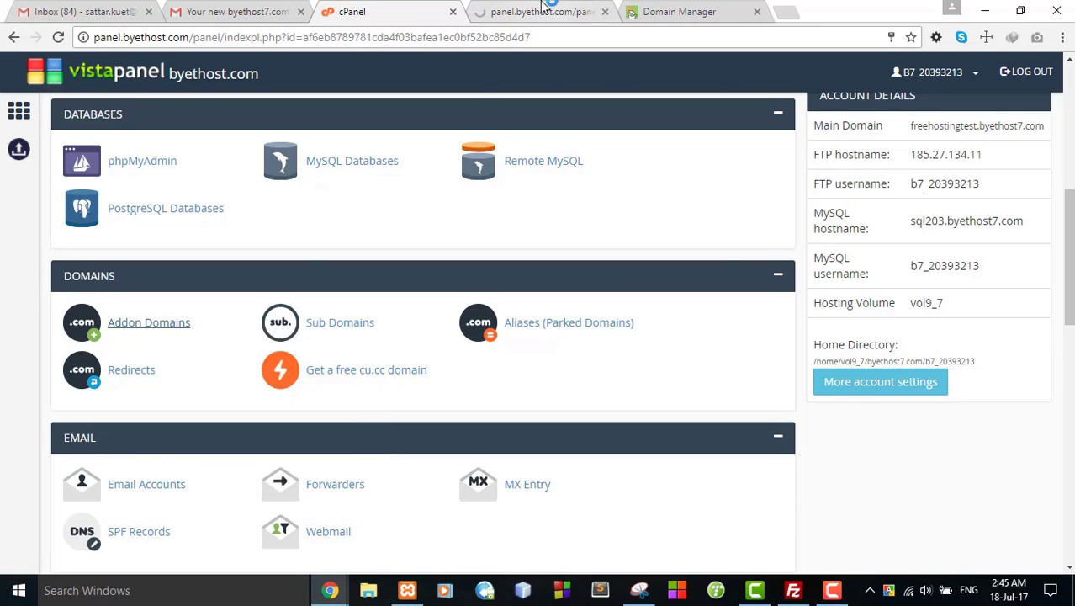
left_click(535, 11)
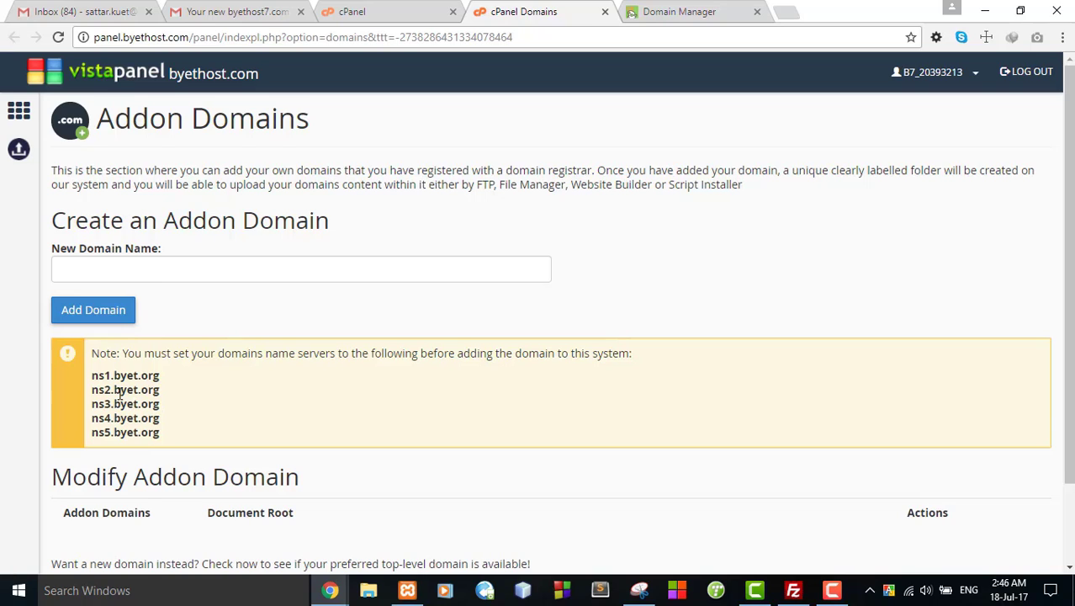
Select the ns1.byet.org nameserver, then switch to the GoDaddy Domain Manager tab
left_click_drag(160, 375, 92, 378)
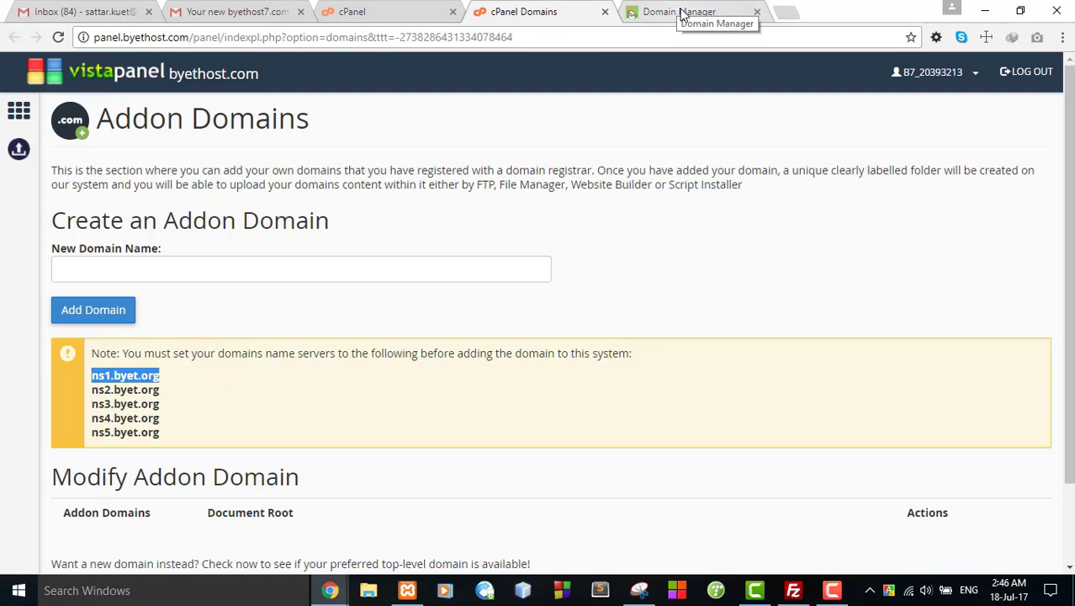
left_click(683, 13)
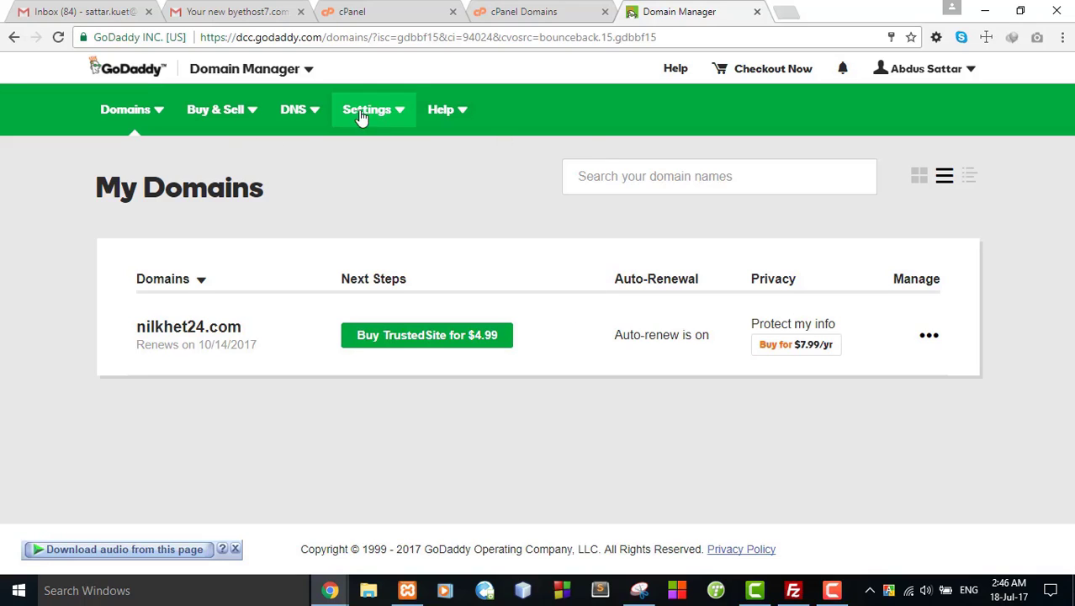
Add niklhet24.com for DNS hosting in GoDaddy and continue to the Nameservers step
left_click(317, 115)
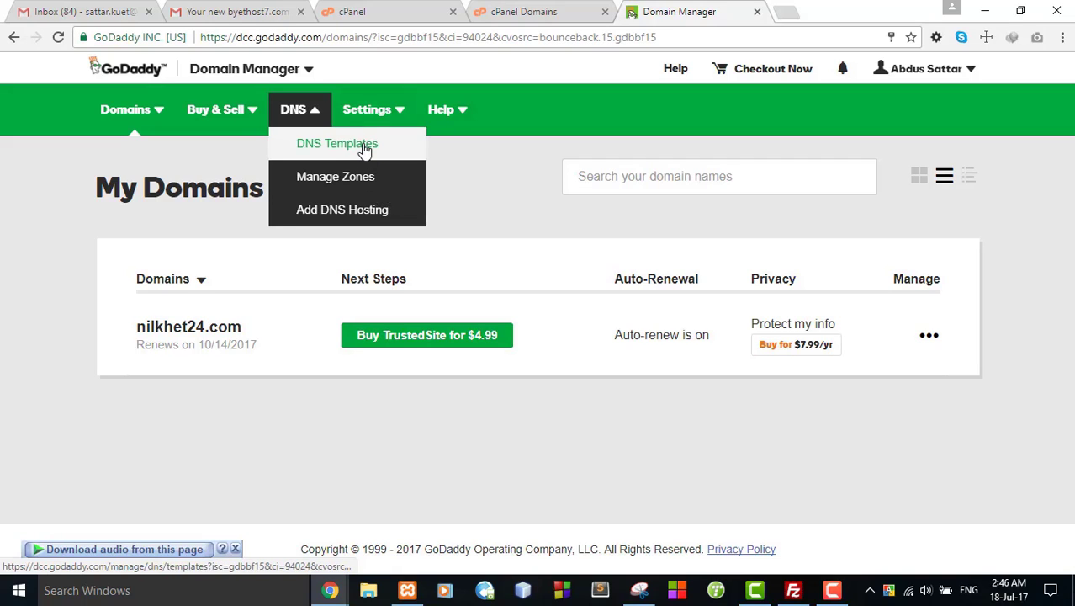
left_click(367, 217)
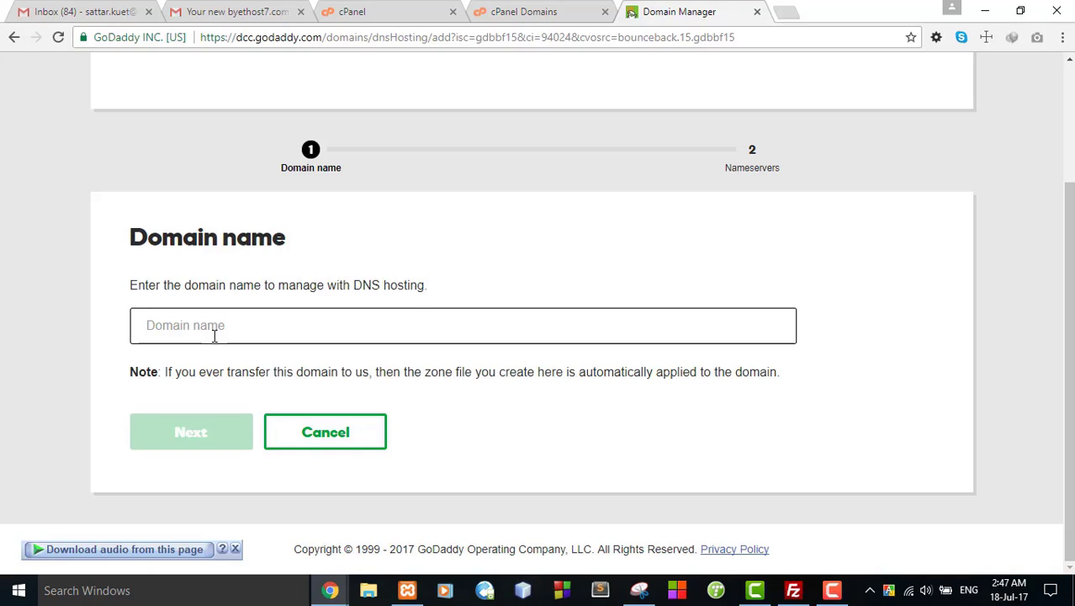
type("nikl")
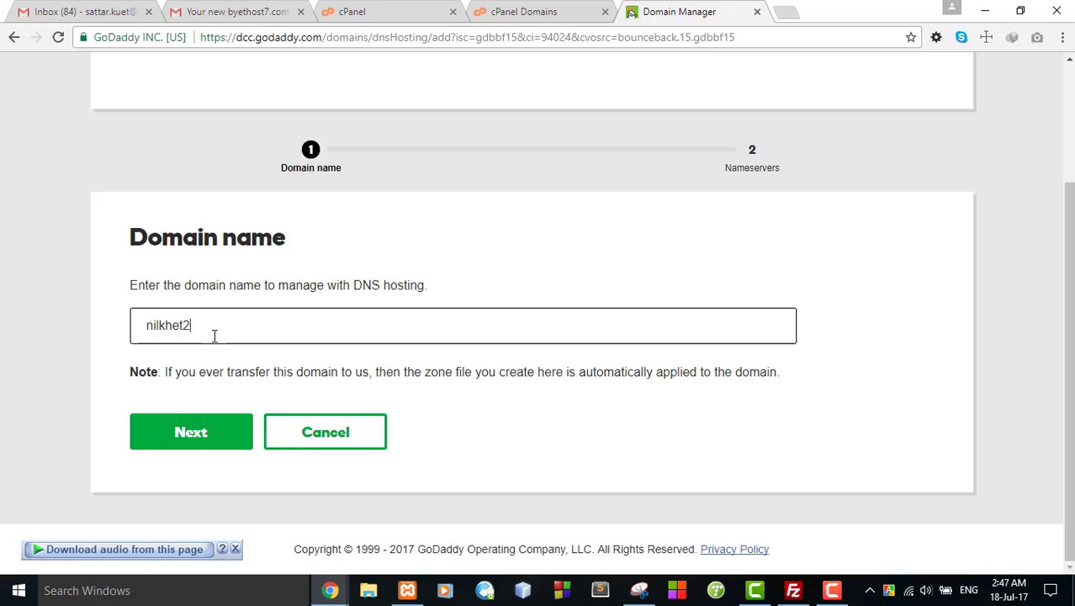
type("het24.com")
left_click(202, 432)
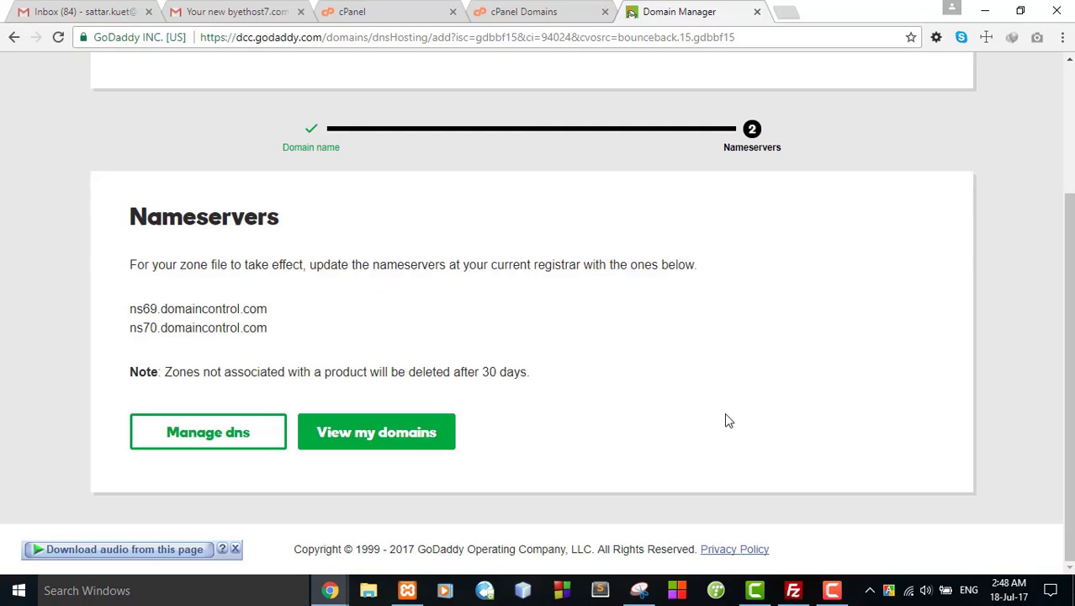
Open DNS management for nilkhet24.com and start changing its nameservers
left_click(213, 432)
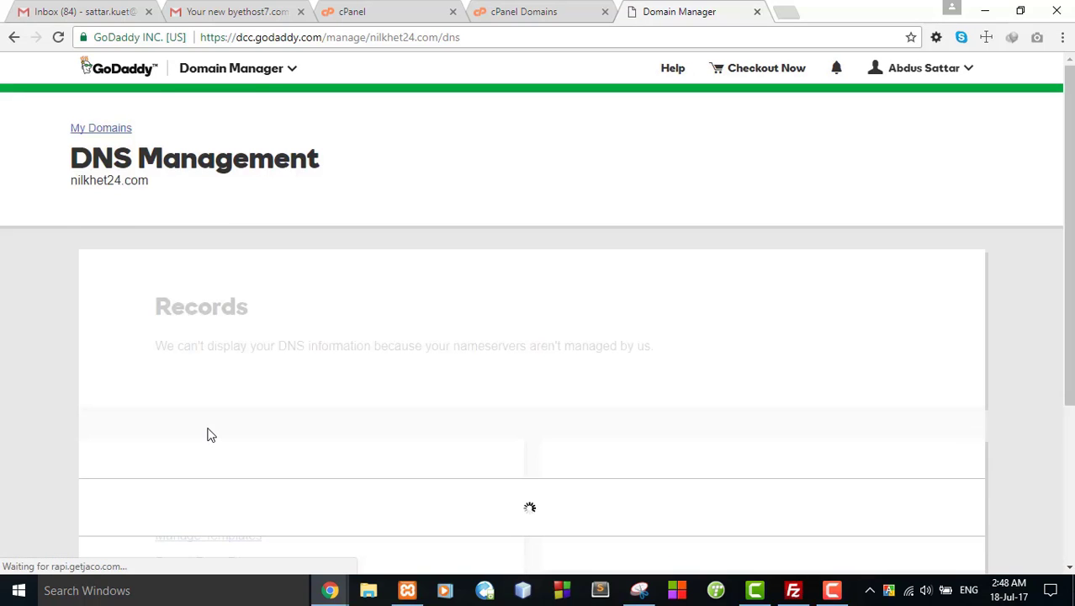
scroll(506, 388, "down", 3)
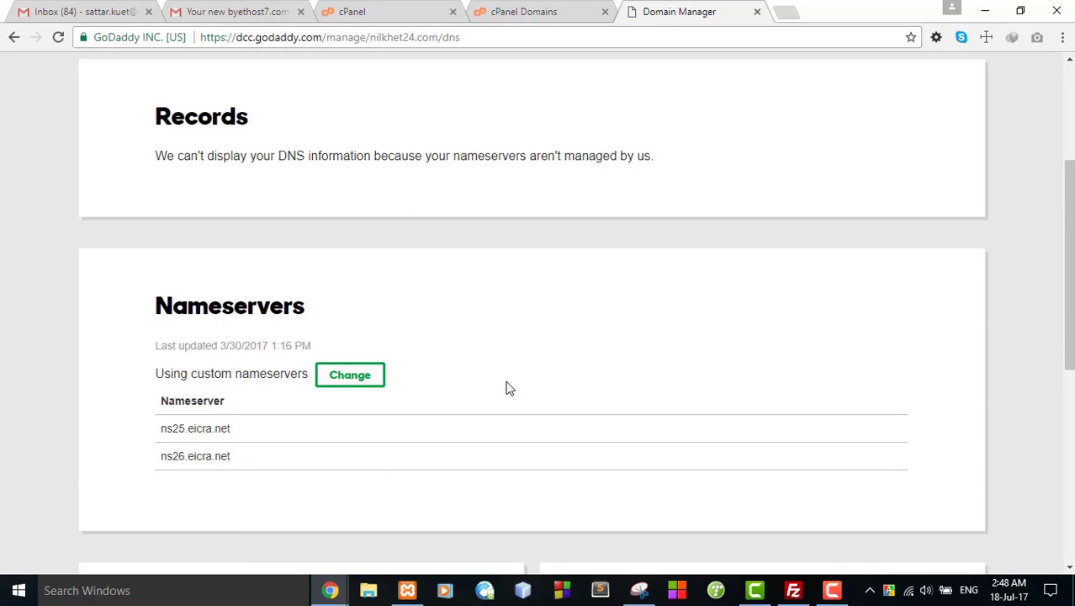
scroll(507, 386, "down", 2)
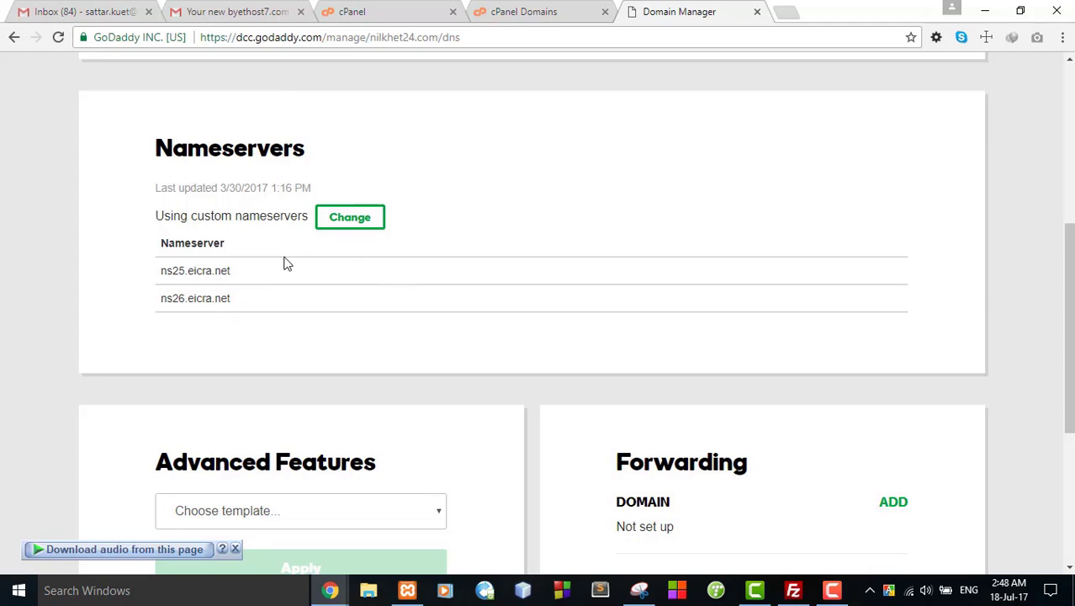
left_click(352, 220)
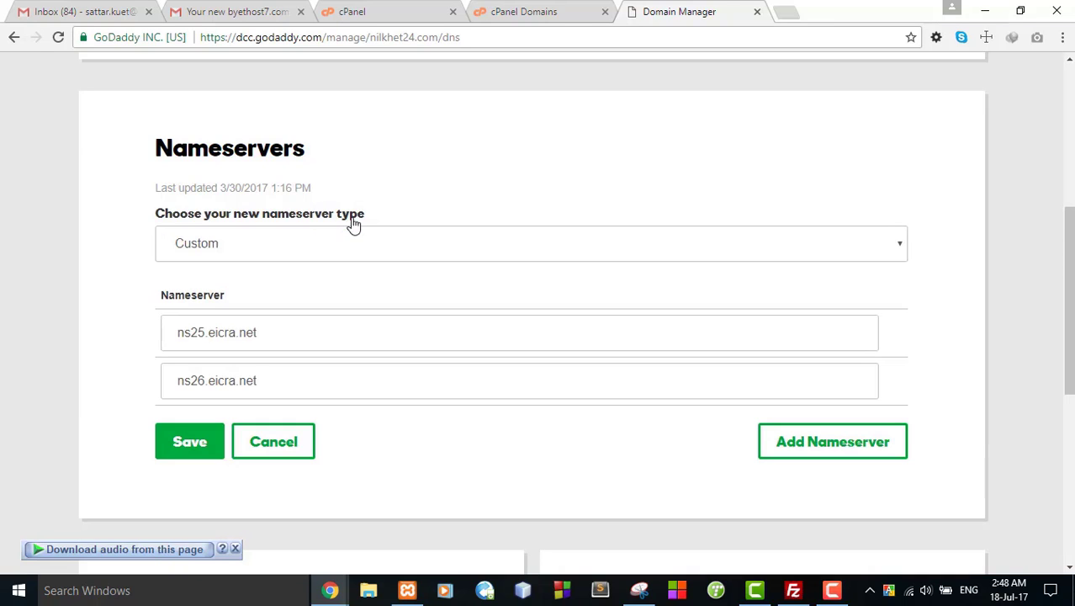
Erase both old eicra.net nameserver entries, leaving the first entry focused
left_click(283, 336)
key("BackSpace")
key("BackSpace")
key("BackSpace")
key("BackSpace")
key("BackSpace")
key("BackSpace")
key("BackSpace")
key("BackSpace")
key("BackSpace")
key("BackSpace")
key("BackSpace")
key("BackSpace")
key("BackSpace")
key("BackSpace")
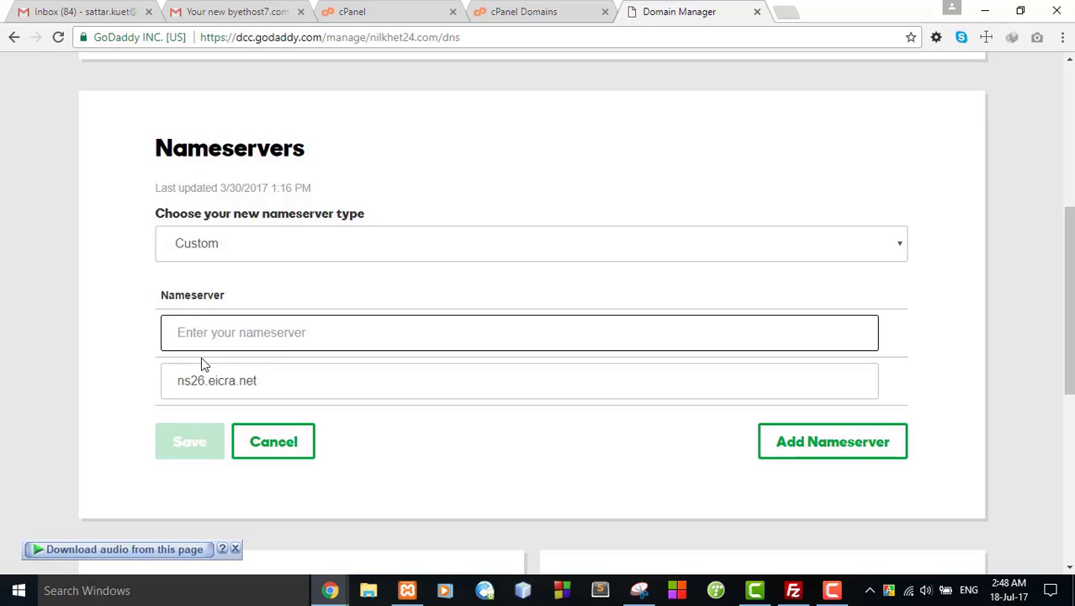
left_click(275, 385)
key("BackSpace")
key("BackSpace")
key("BackSpace")
key("BackSpace")
key("BackSpace")
key("BackSpace")
key("BackSpace")
key("BackSpace")
key("BackSpace")
key("BackSpace")
key("BackSpace")
key("BackSpace")
key("BackSpace")
key("BackSpace")
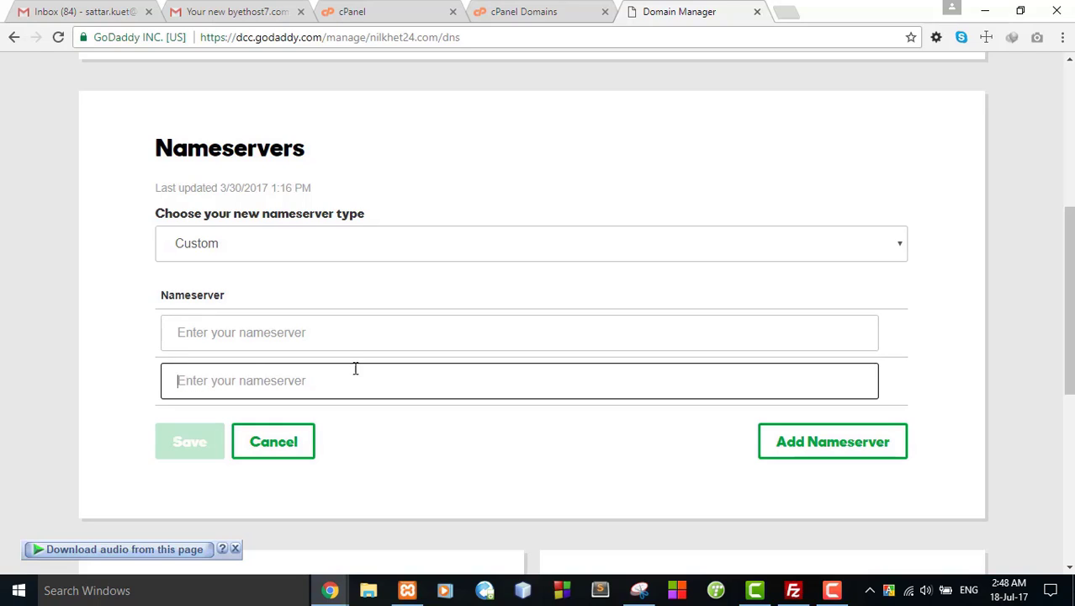
left_click(305, 341)
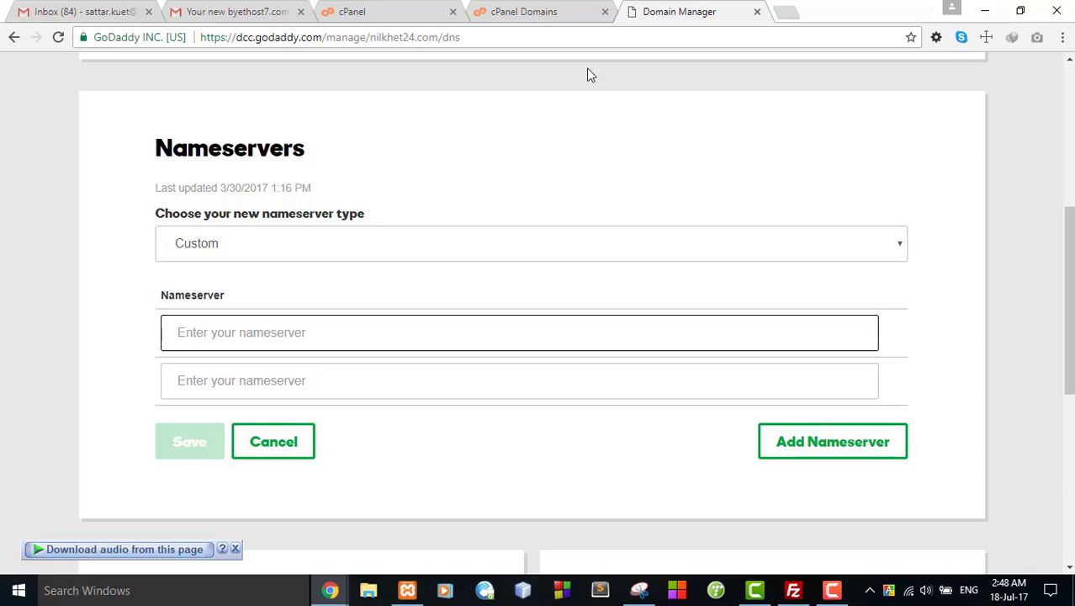
Copy ns1.byet.org and ns2.byet.org from Byet.host into the first two nameserver fields
left_click(526, 12)
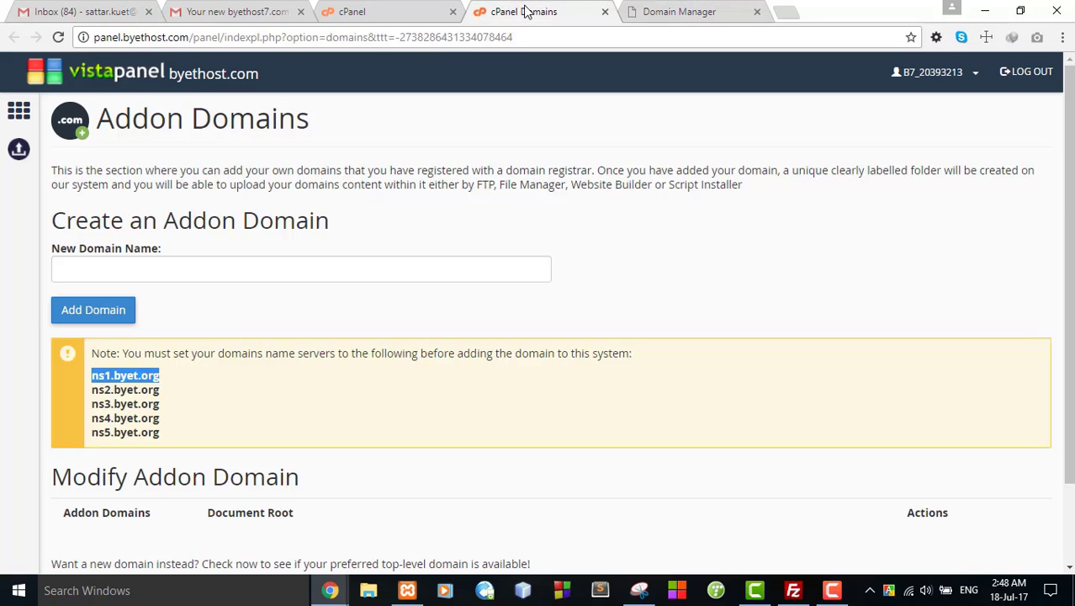
left_click(108, 375)
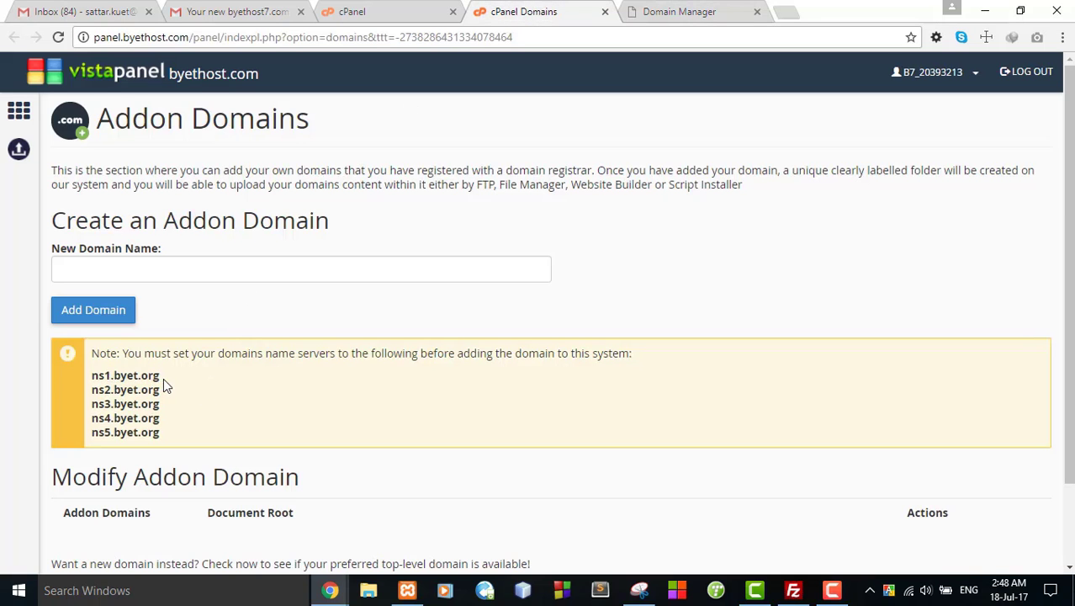
left_click_drag(161, 377, 93, 376)
key("ctrl+c")
left_click(699, 13)
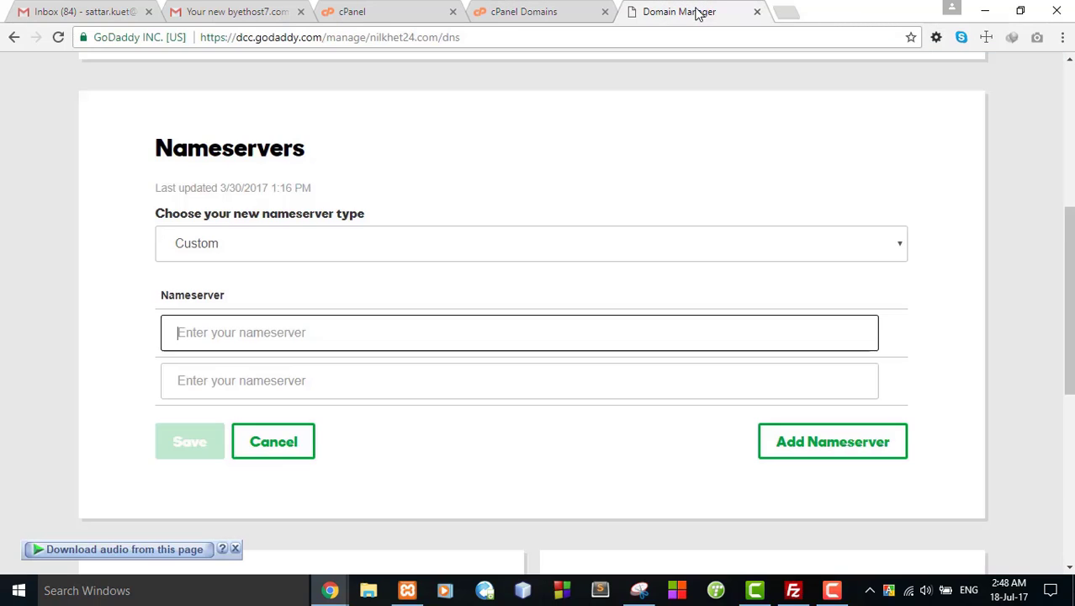
left_click(274, 336)
key("ctrl+v")
key("ctrl+shift+Tab")
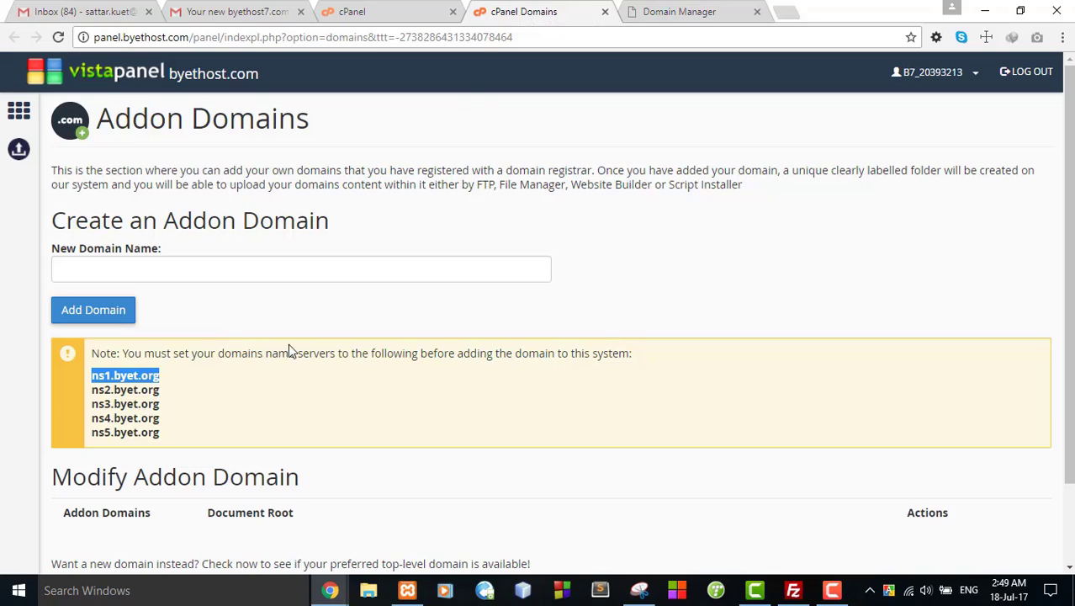
left_click_drag(162, 390, 92, 390)
key("ctrl+c")
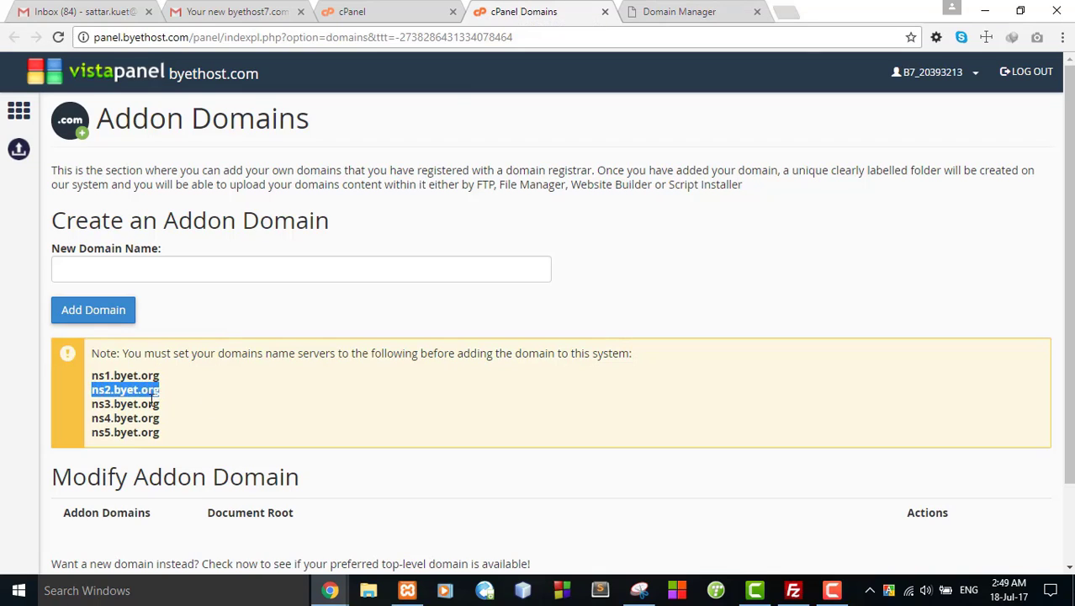
left_click(669, 12)
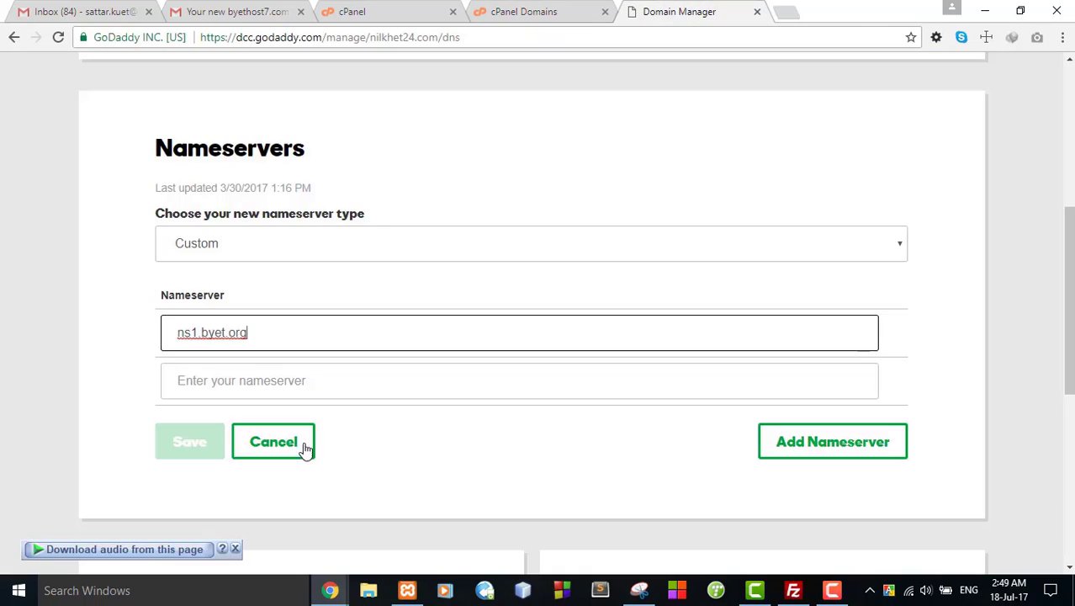
left_click(235, 381)
key("ctrl+v")
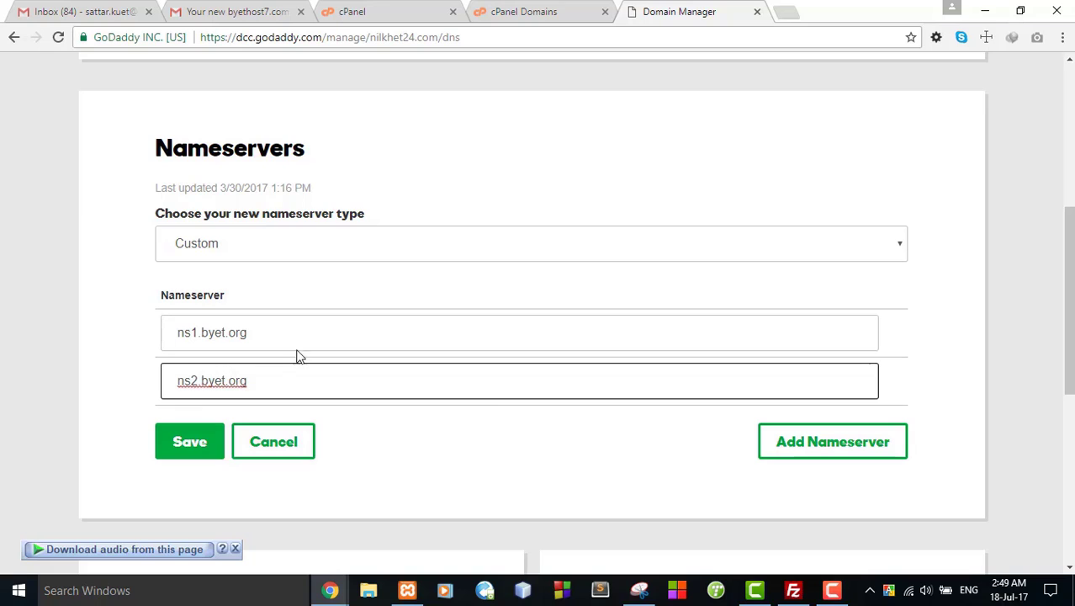
Add third and fourth nameserver rows filled with ns3.byet.org and ns4.byet.org
left_click(848, 452)
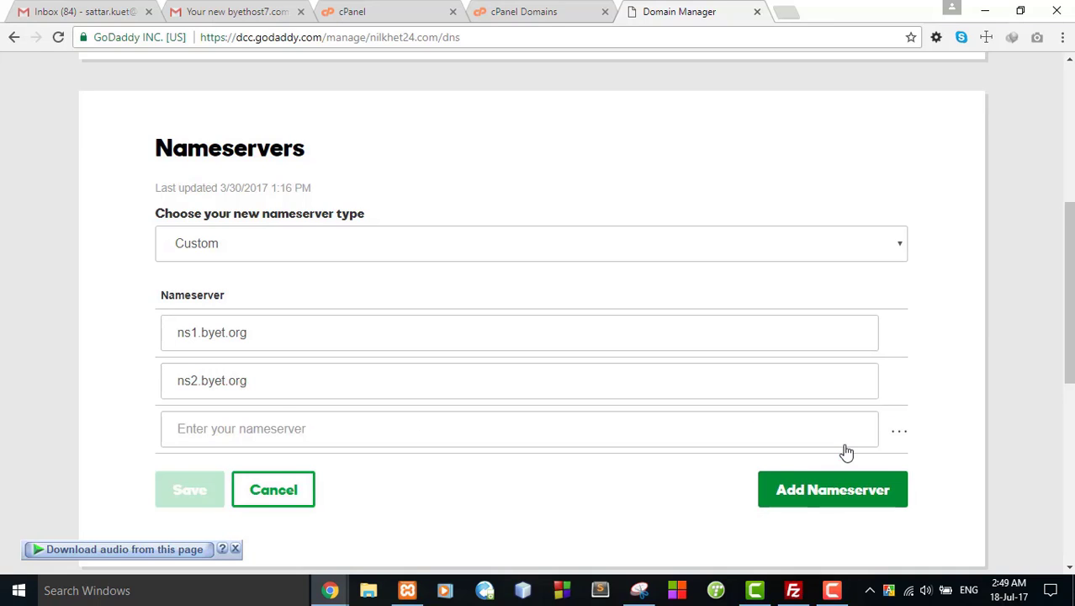
left_click(528, 10)
left_click_drag(173, 404, 90, 404)
key("ctrl+c")
left_click(673, 10)
left_click(296, 437)
key("ctrl+v")
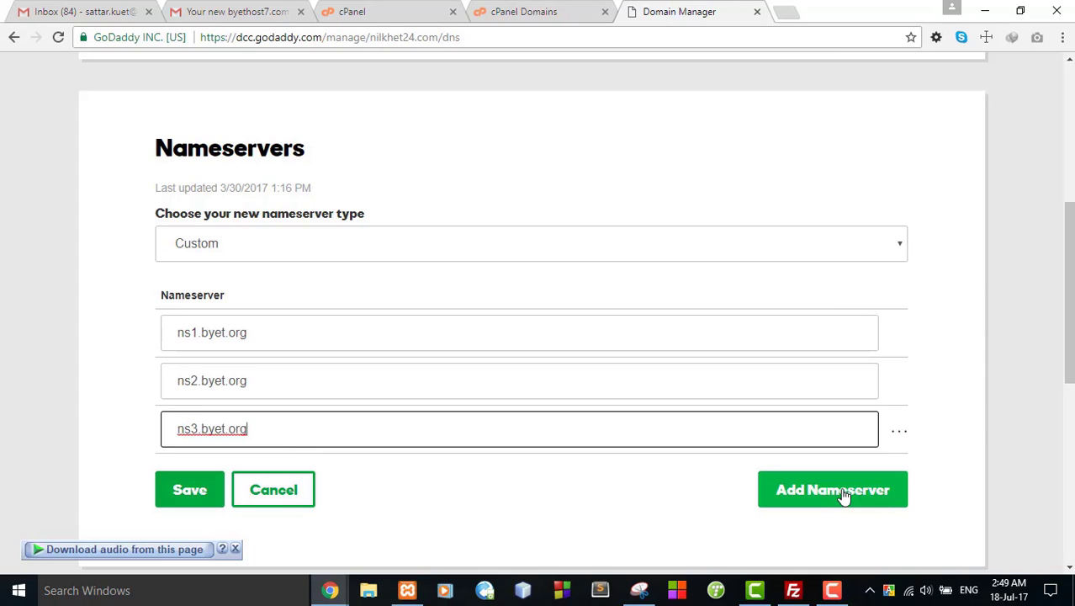
left_click(842, 499)
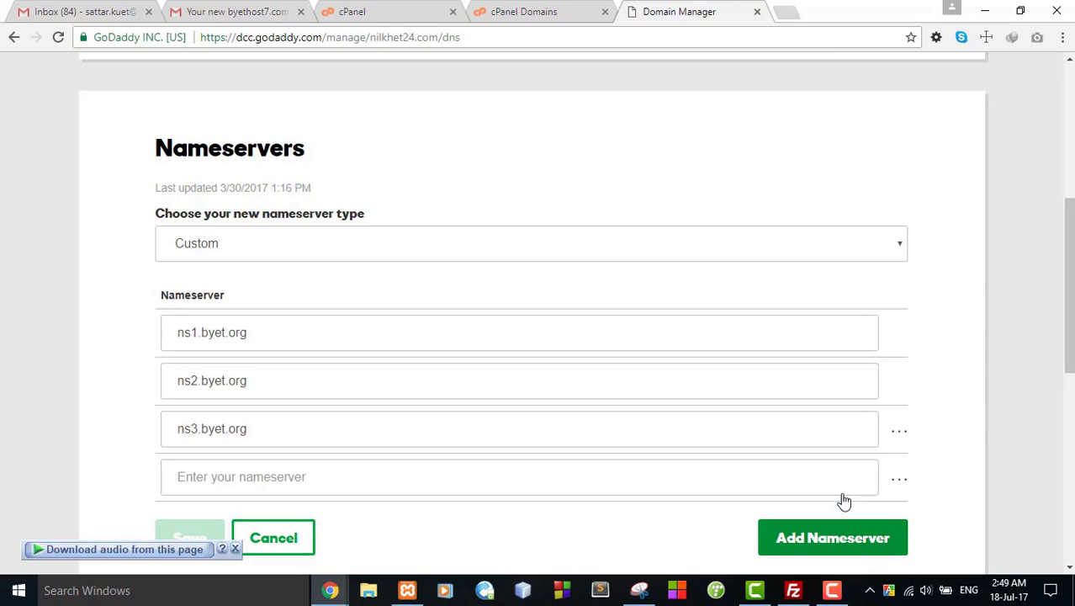
left_click(523, 11)
left_click(163, 417)
left_click_drag(163, 418, 91, 417)
key("ctrl+c")
left_click(680, 12)
left_click(261, 477)
key("ctrl+v")
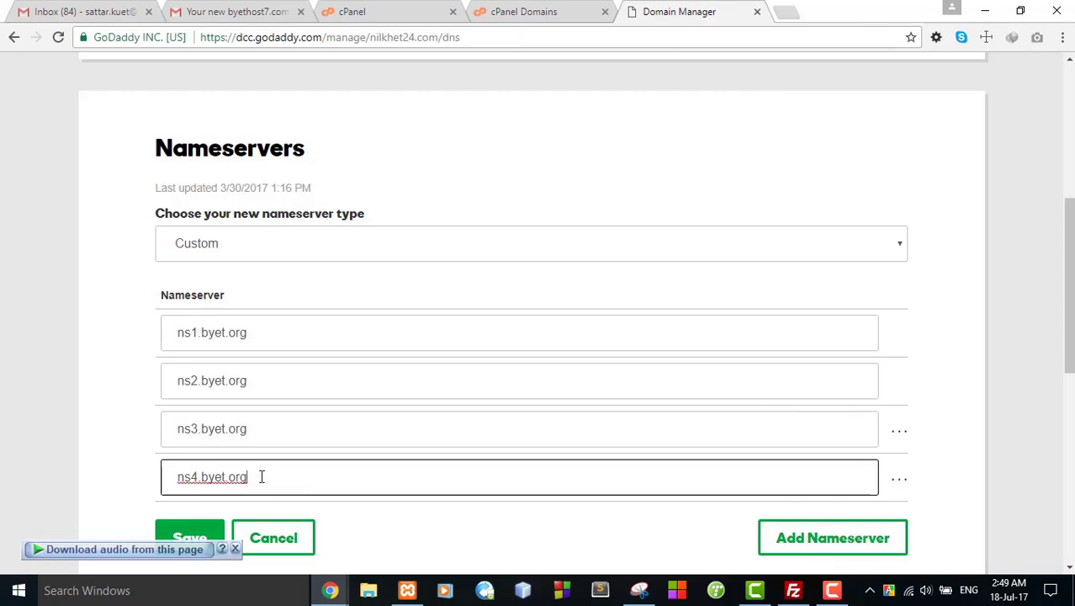
Add a fifth nameserver ns5.byet.org and save the five custom nameservers
scroll(779, 420, "down", 2)
left_click(858, 397)
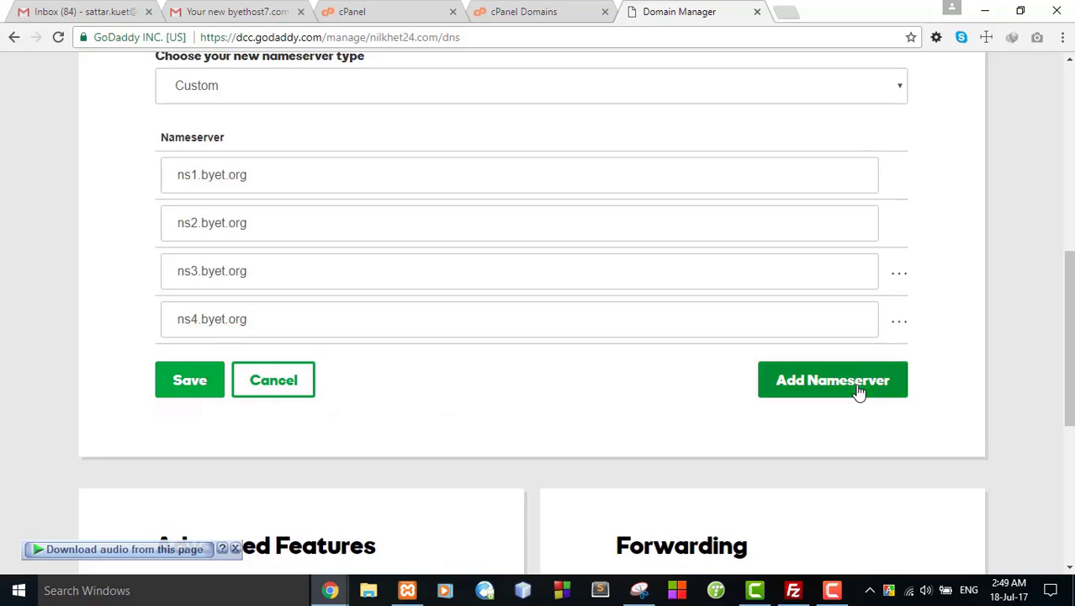
left_click(270, 373)
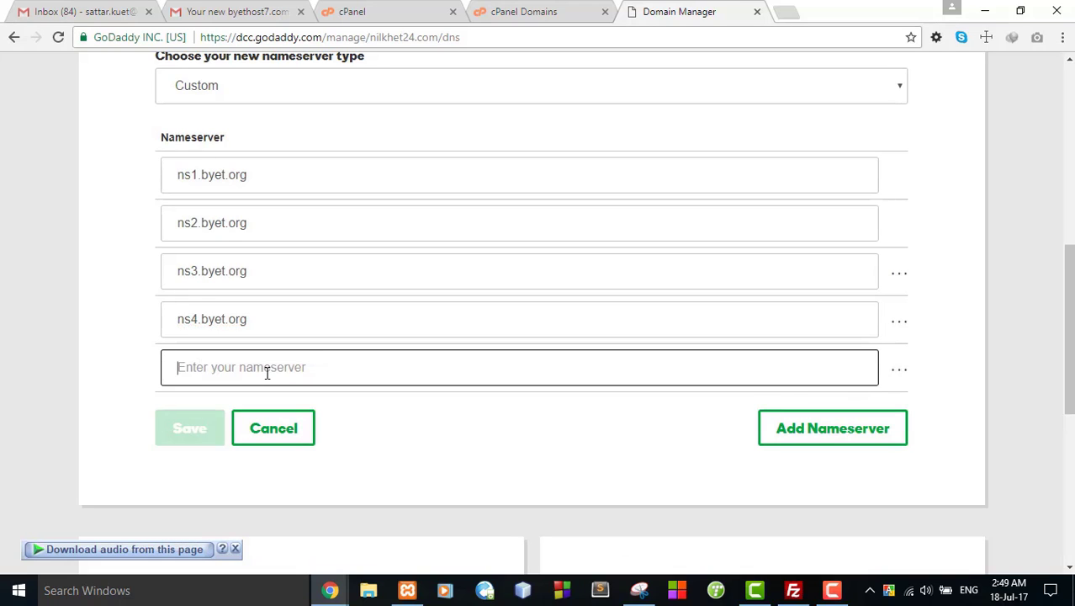
key("ctrl+v")
left_click(195, 367)
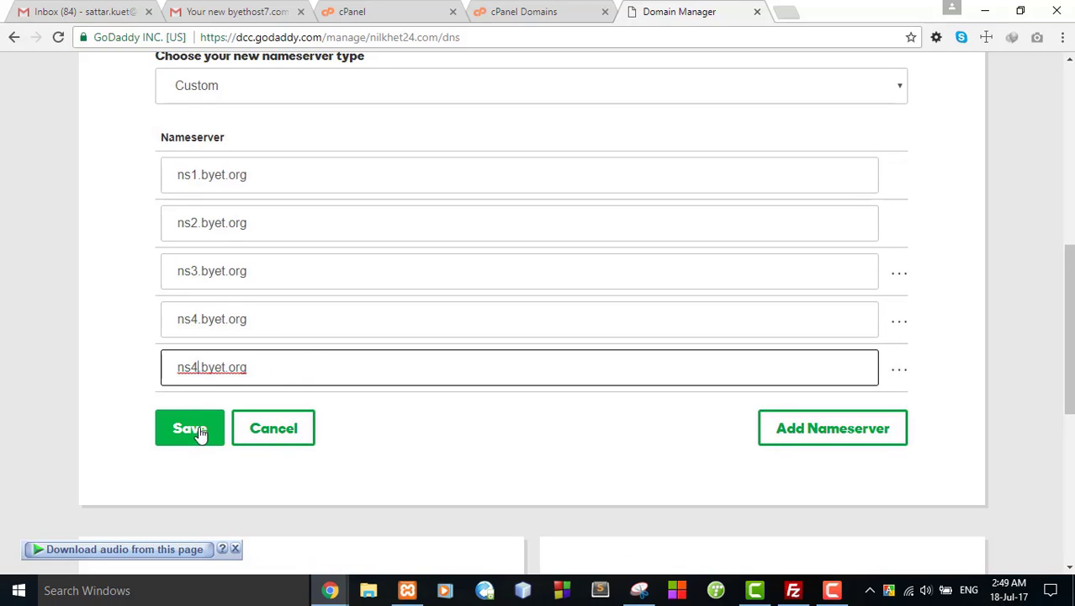
key("BackSpace")
type("5")
scroll(233, 333, "up", 1)
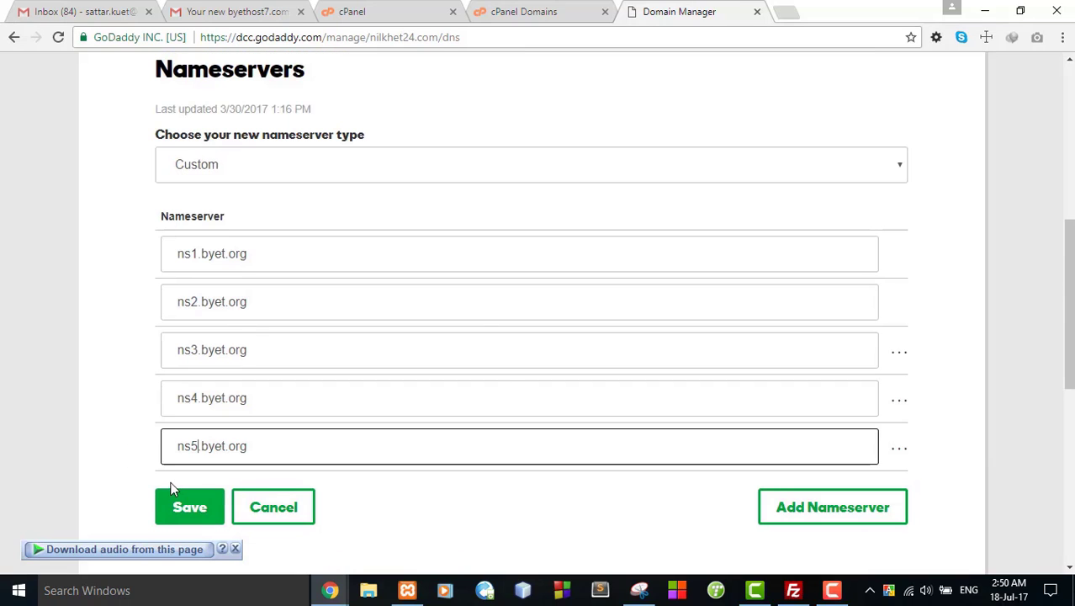
left_click(190, 509)
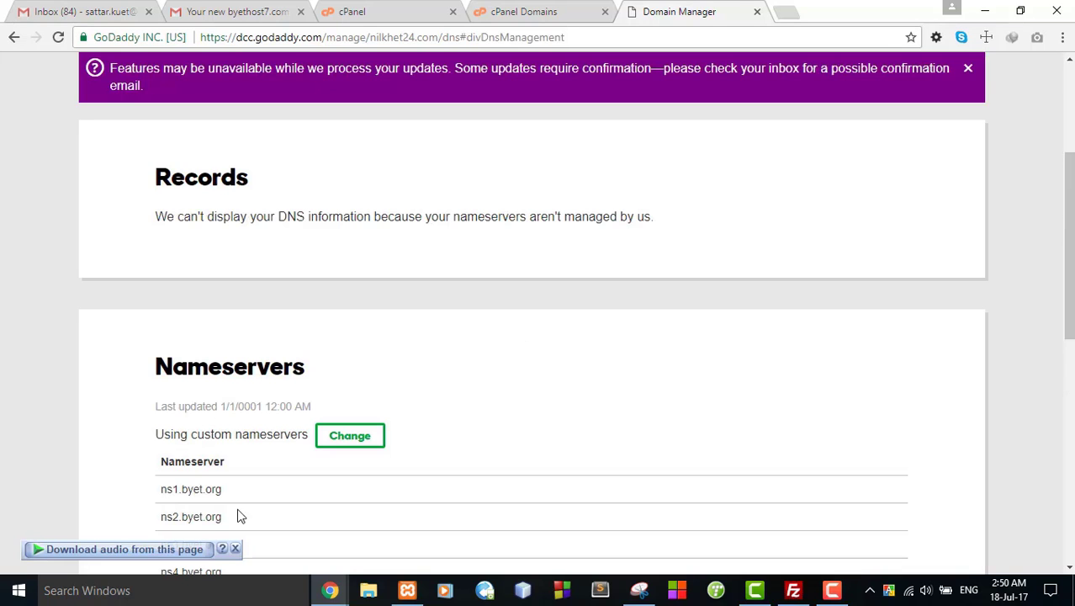
Try adding nilkhet24.com as a new addon domain in the Byet.host panel
scroll(473, 365, "down", 2)
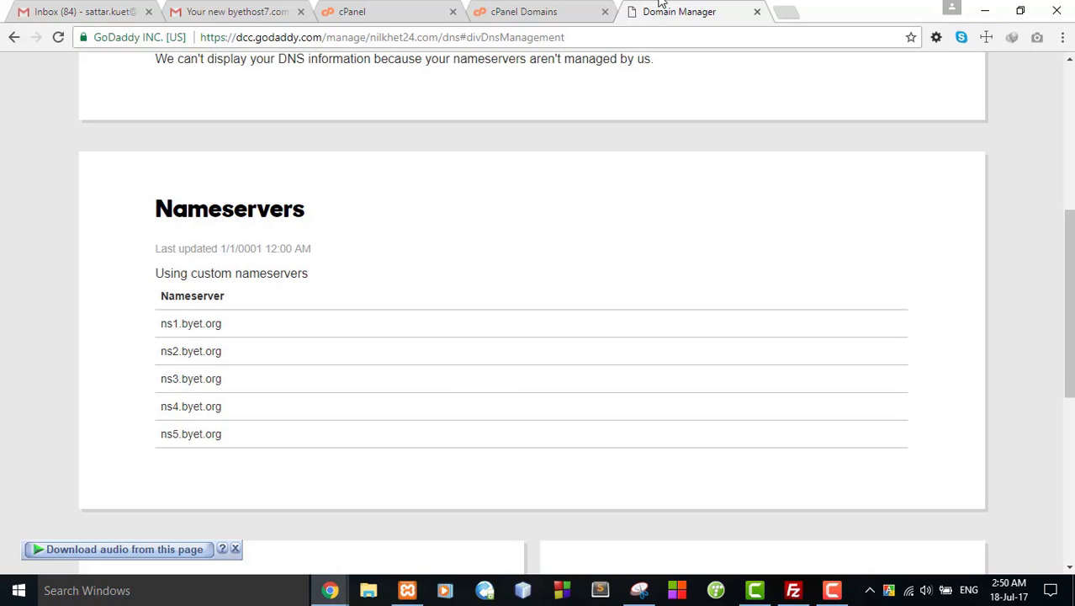
left_click(551, 10)
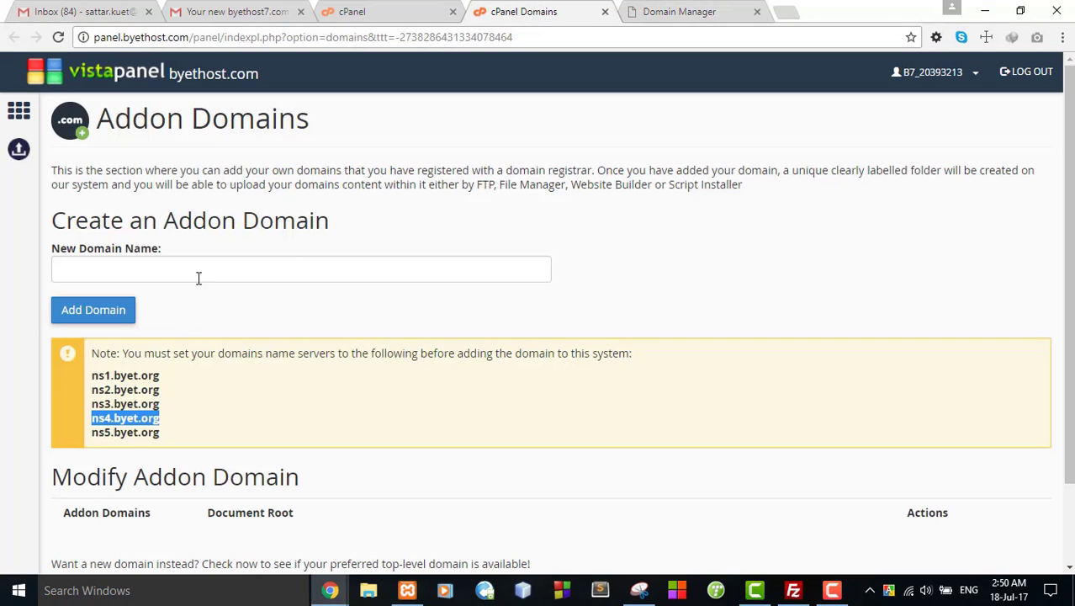
left_click(101, 269)
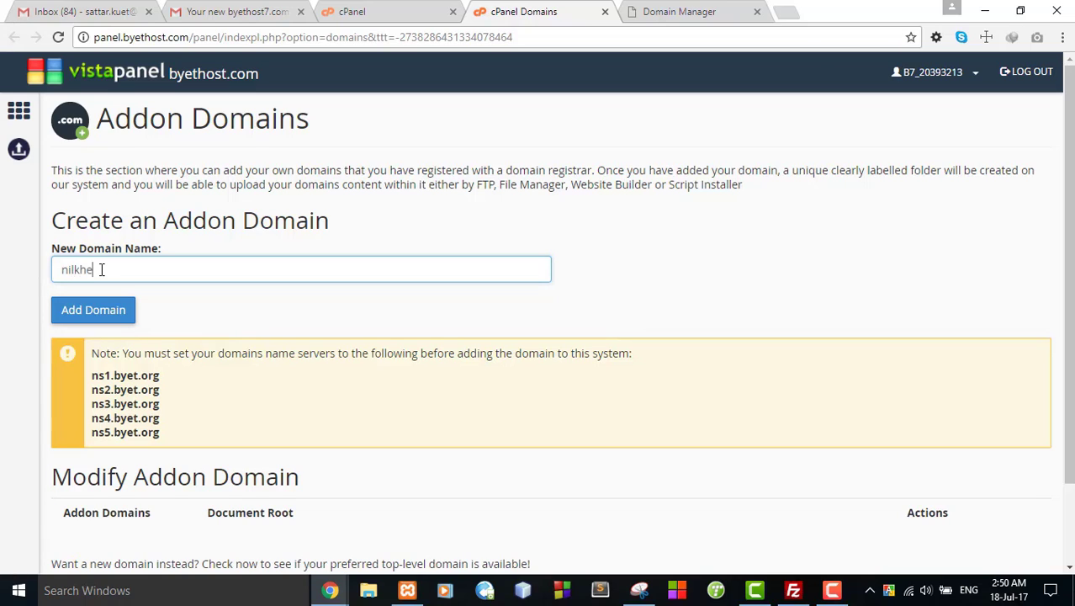
type("nilkhet24.com")
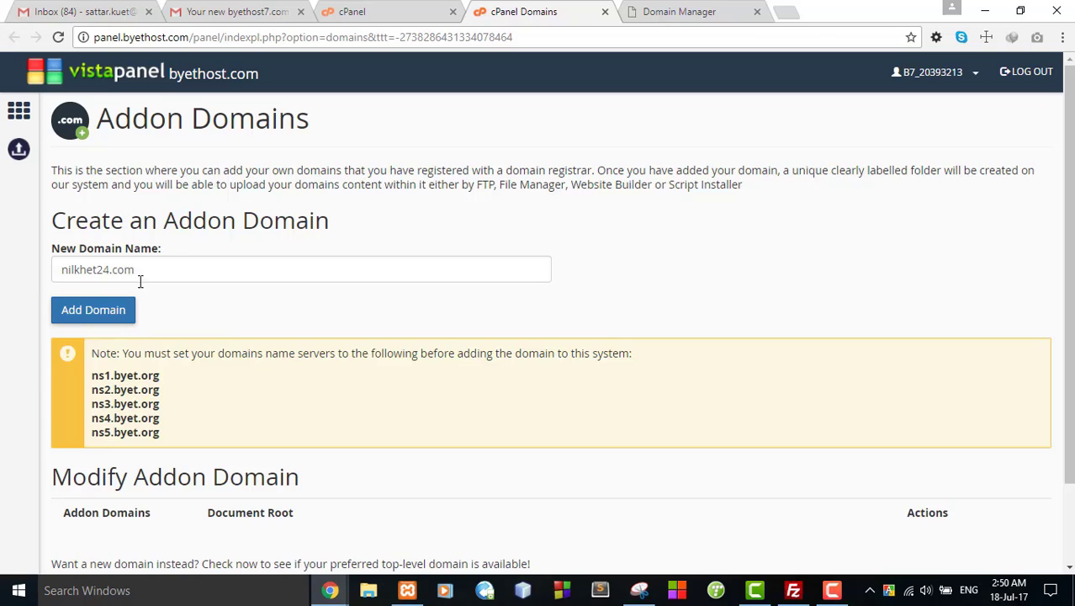
left_click(94, 318)
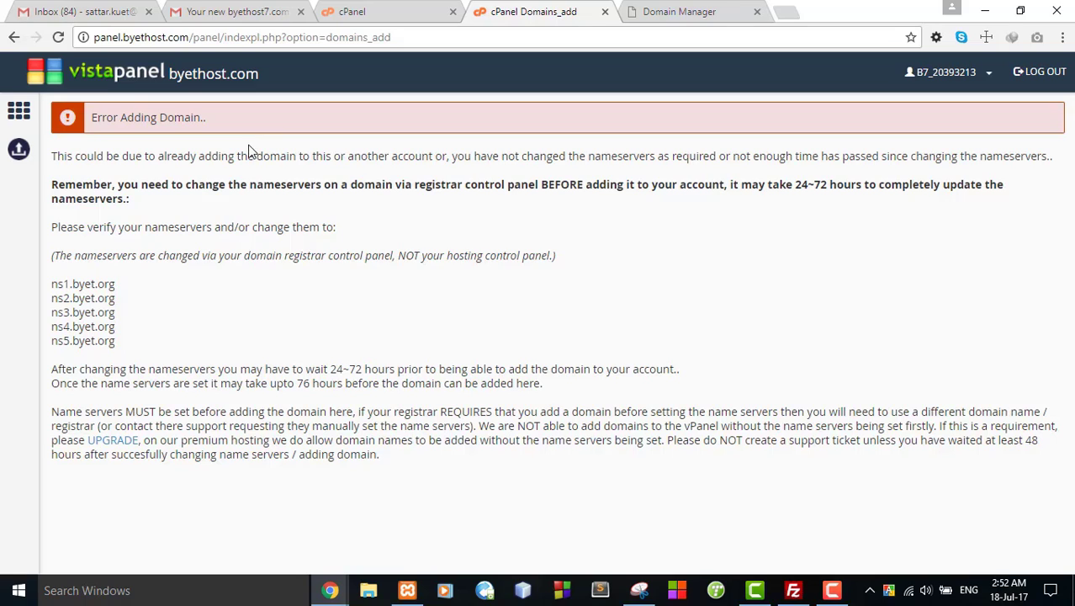
Read the nameserver propagation notice, then check the domain's nameserver settings
left_click_drag(130, 199, 57, 185)
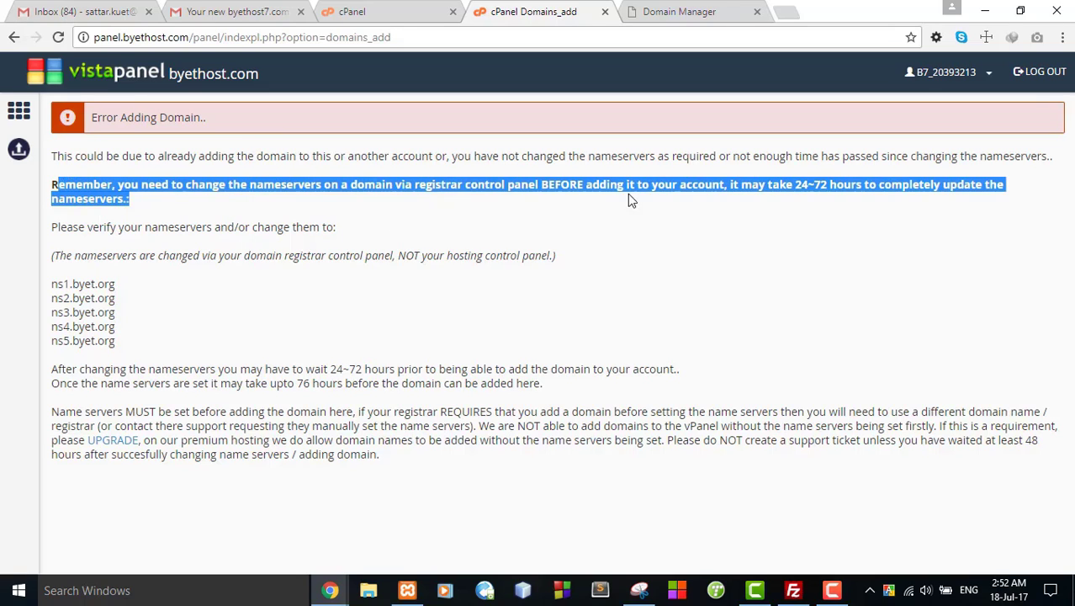
left_click(726, 184)
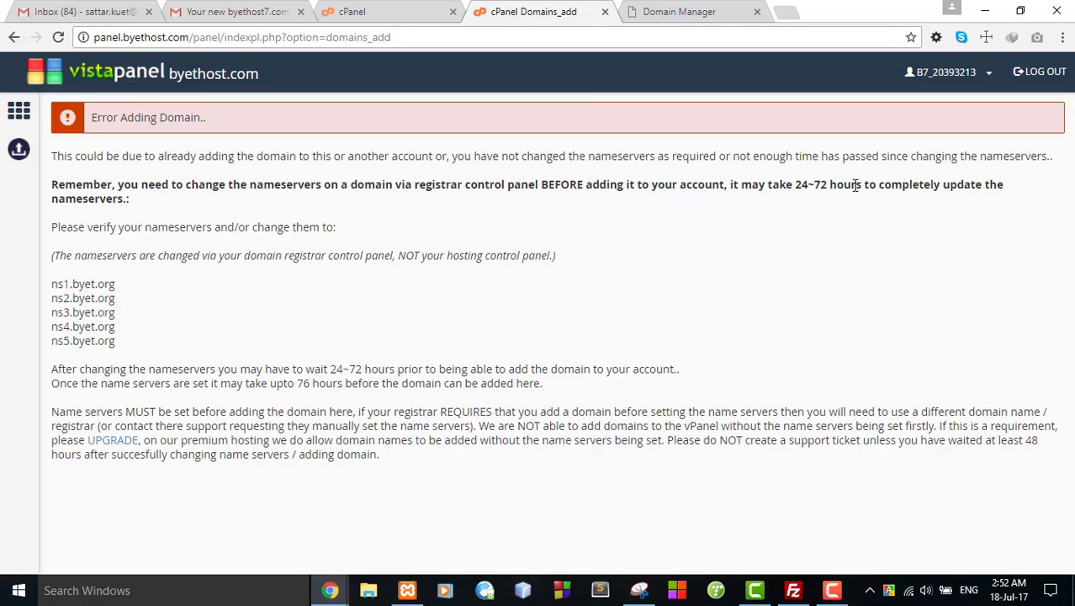
key("ctrl+Tab")
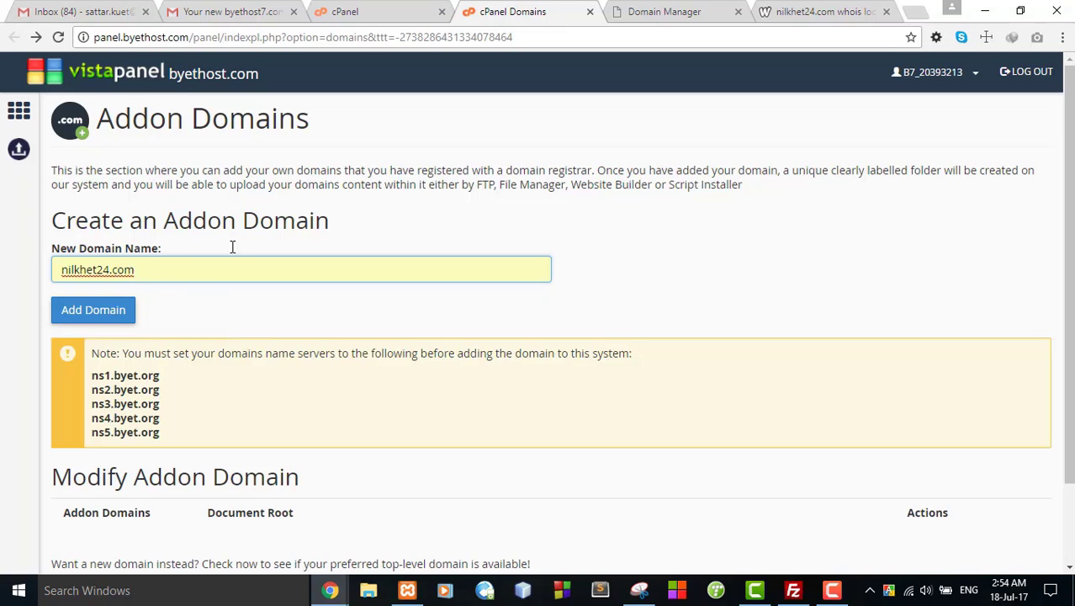
Resubmit nilkhet24.com as an addon domain and return to the control panel
left_click(98, 312)
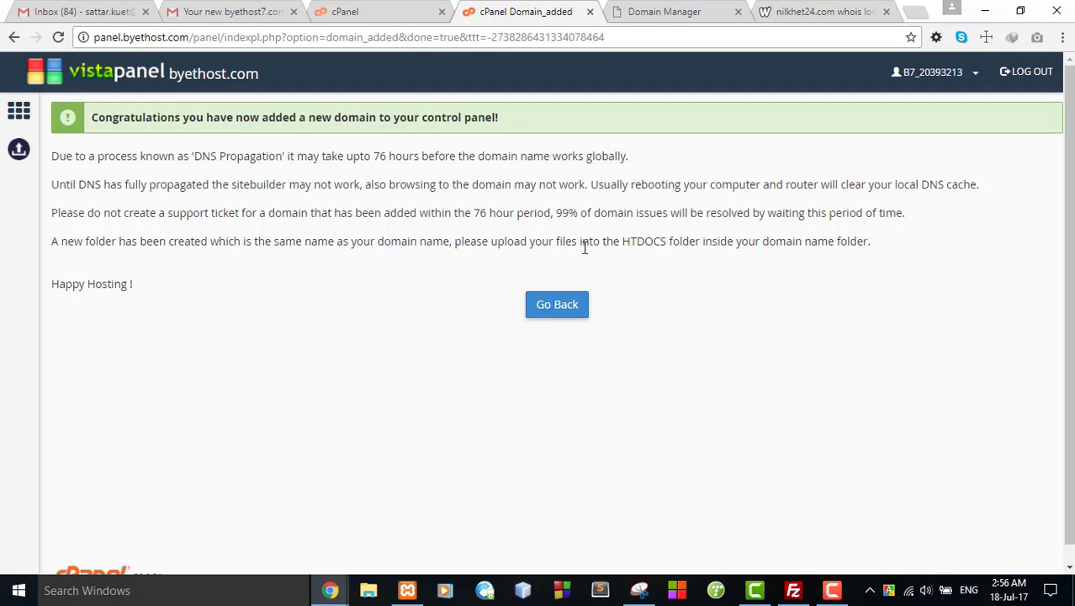
left_click(379, 12)
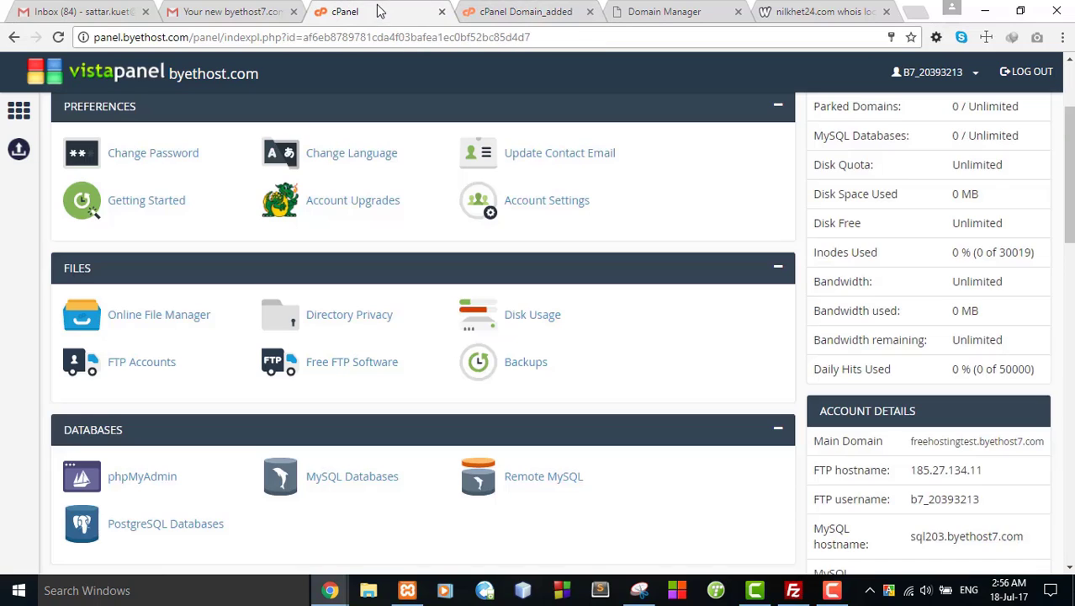
Open the Online File Manager and browse into nilkhet24.com/htdocs
left_click(169, 317)
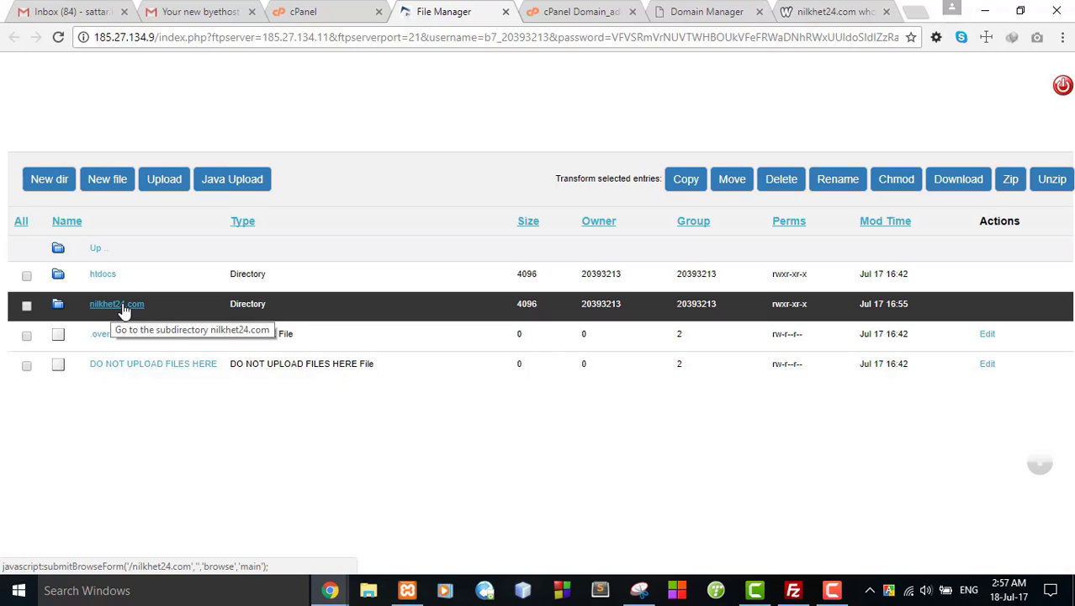
left_click(122, 308)
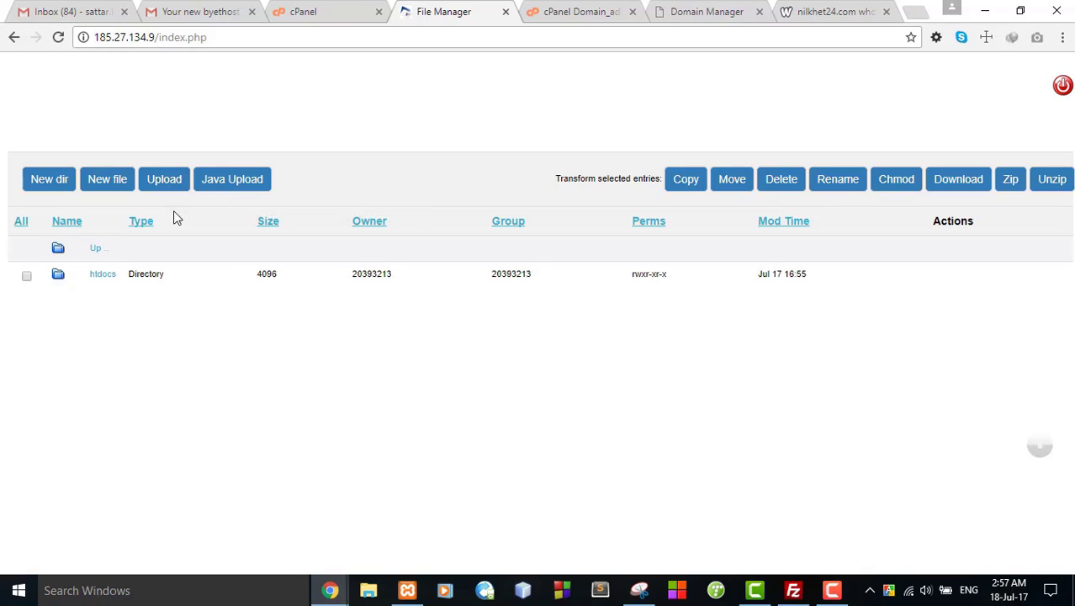
left_click(103, 276)
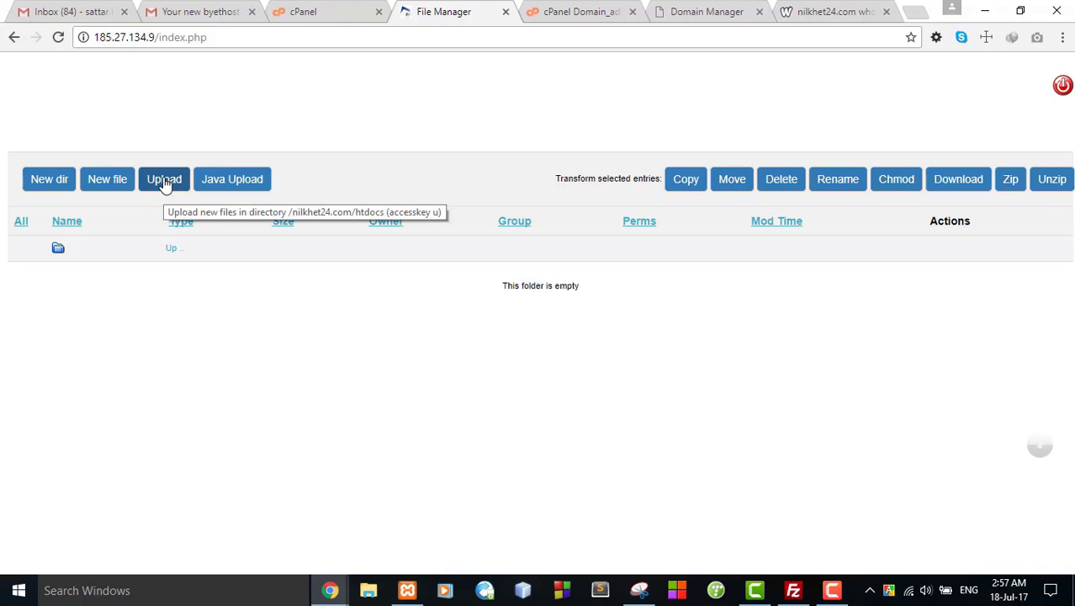
Choose nilkhet24.com.zip in the htdocs upload form, then bring up FileZilla
left_click(167, 185)
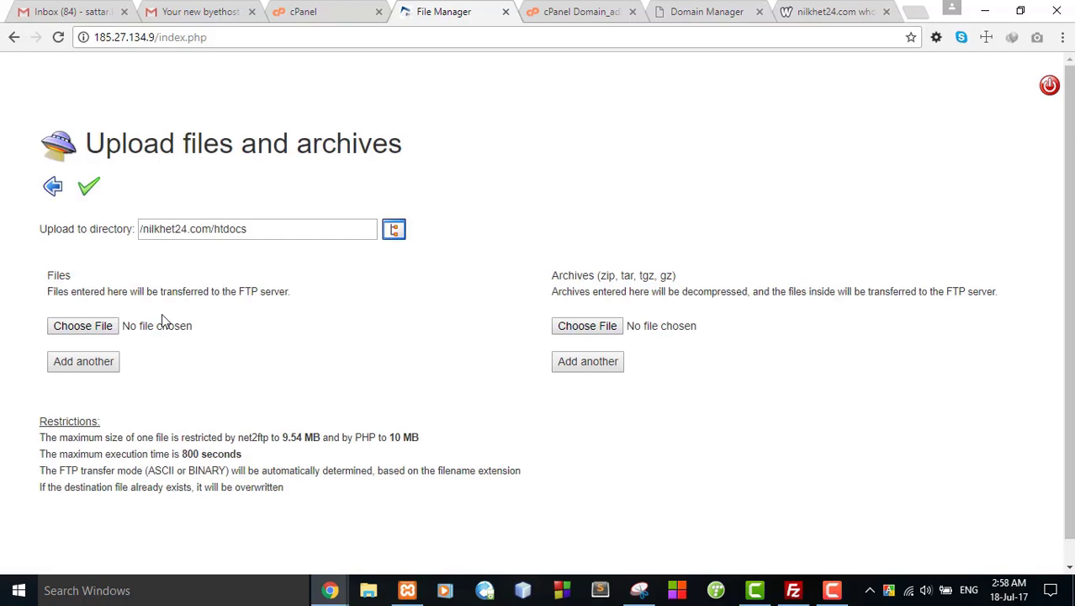
left_click(98, 335)
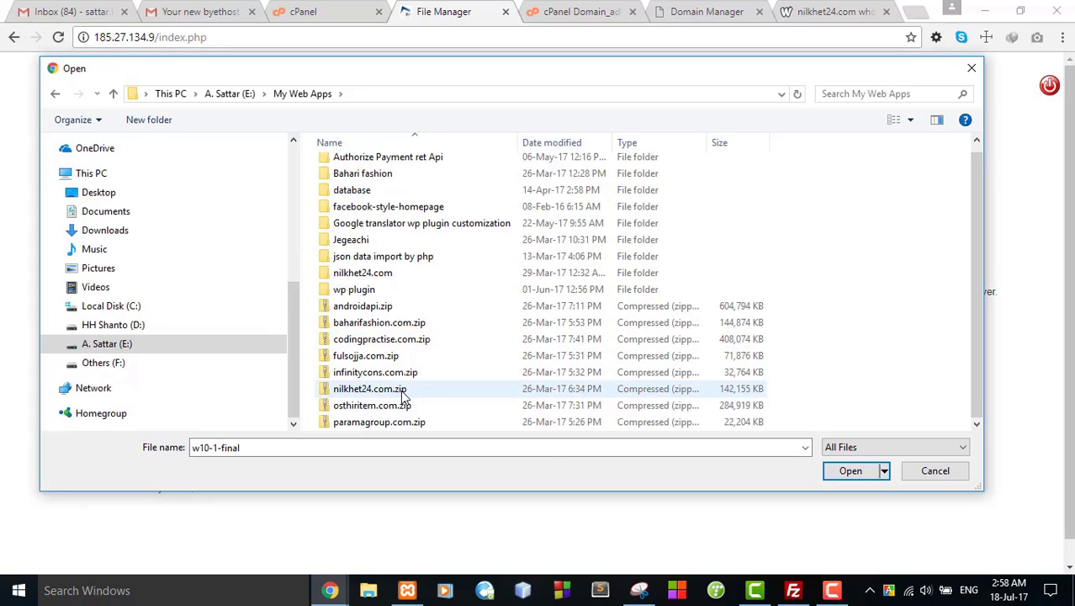
left_click(403, 395)
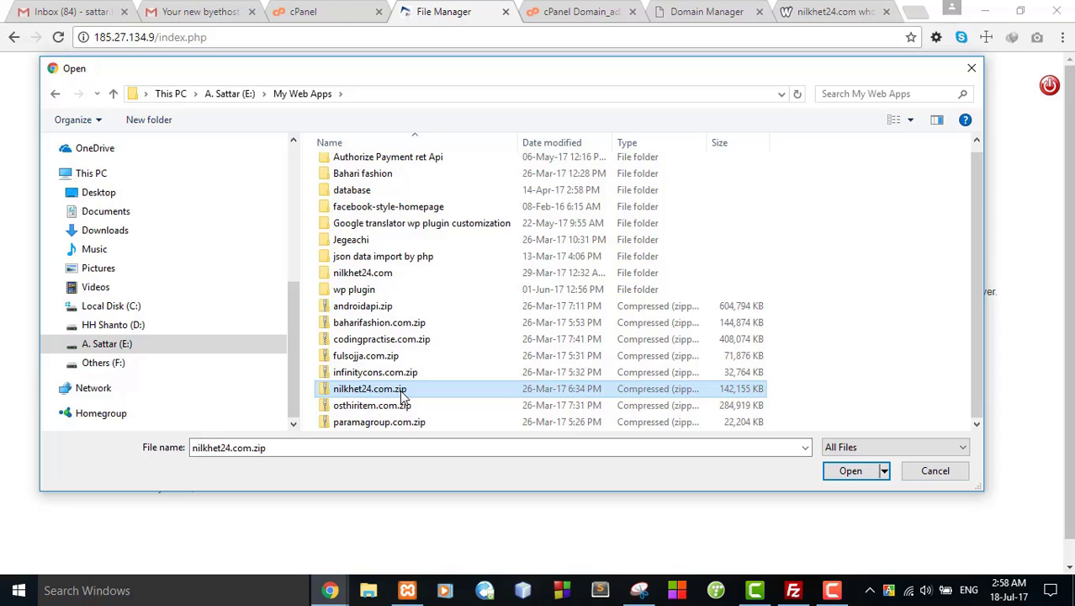
left_click(852, 473)
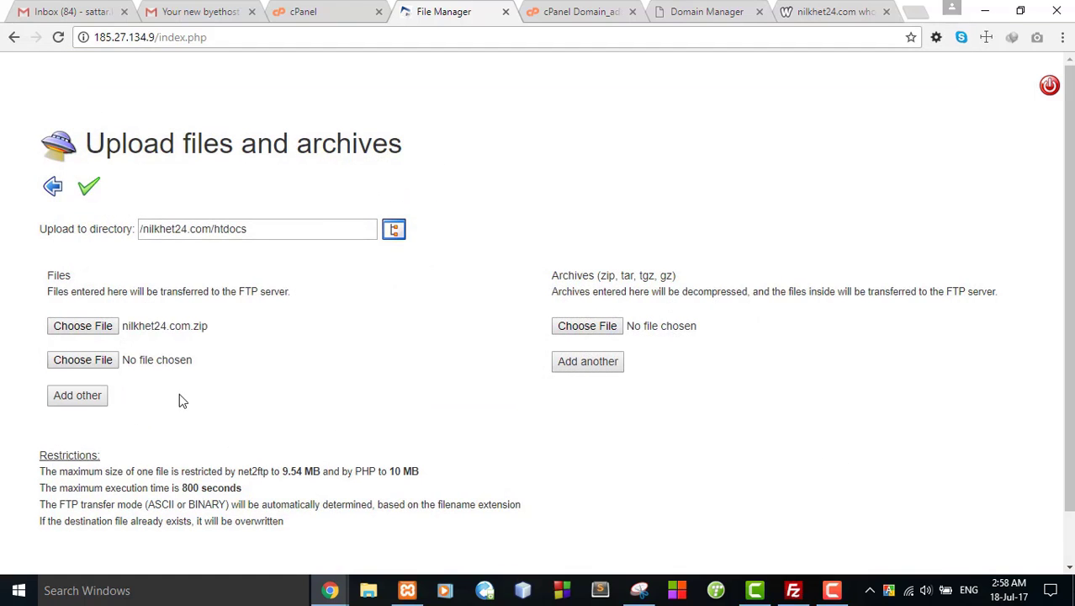
scroll(395, 373, "down", 1)
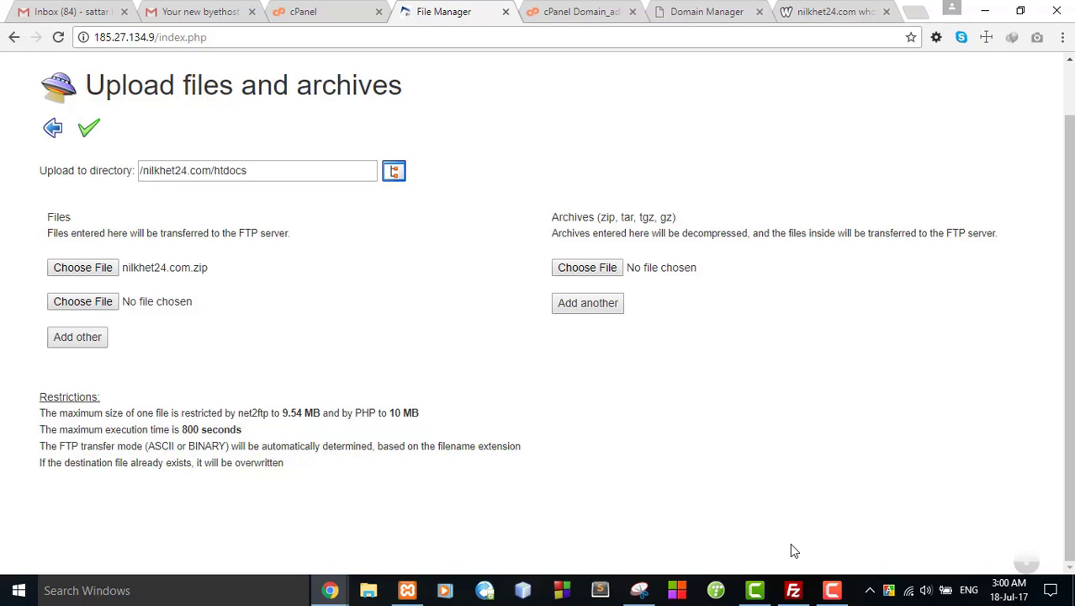
left_click(793, 592)
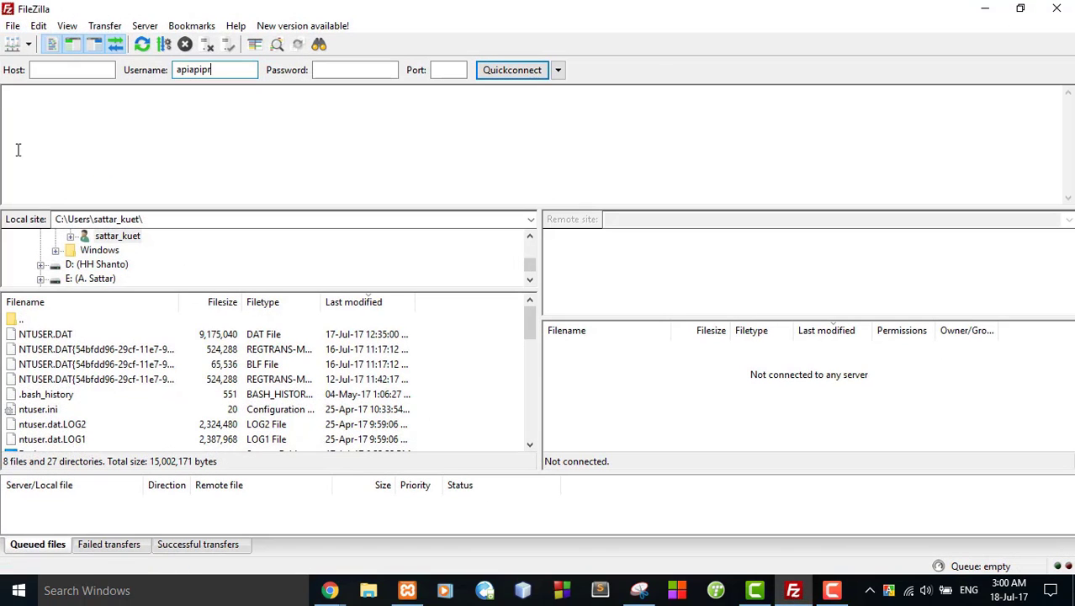
Clear the leftover username from FileZilla's quick-connect bar
left_click(63, 70)
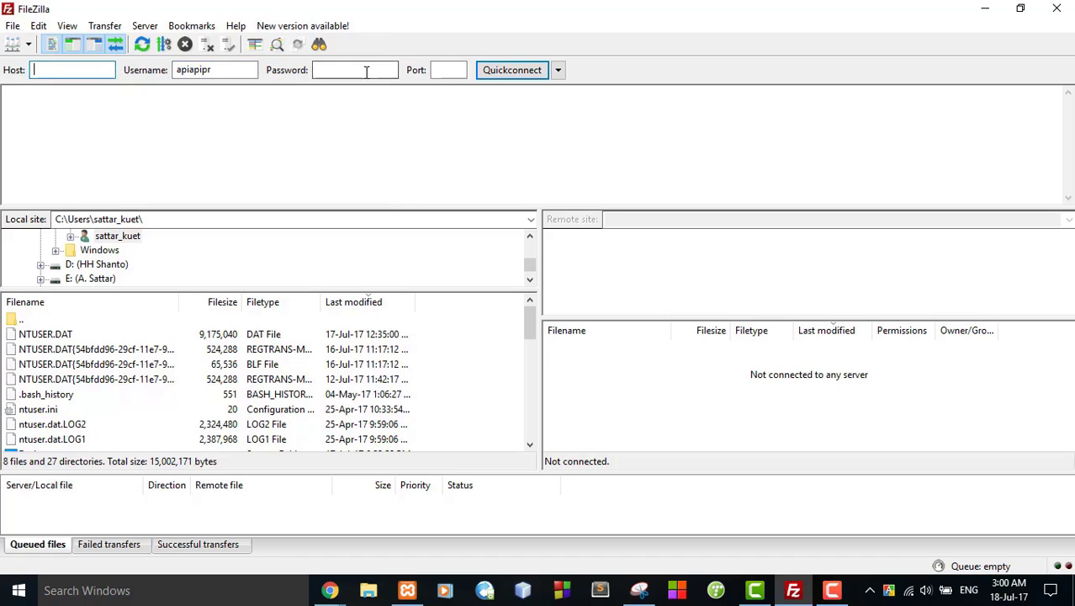
left_click(366, 71)
double_click(210, 69)
key("BackSpace")
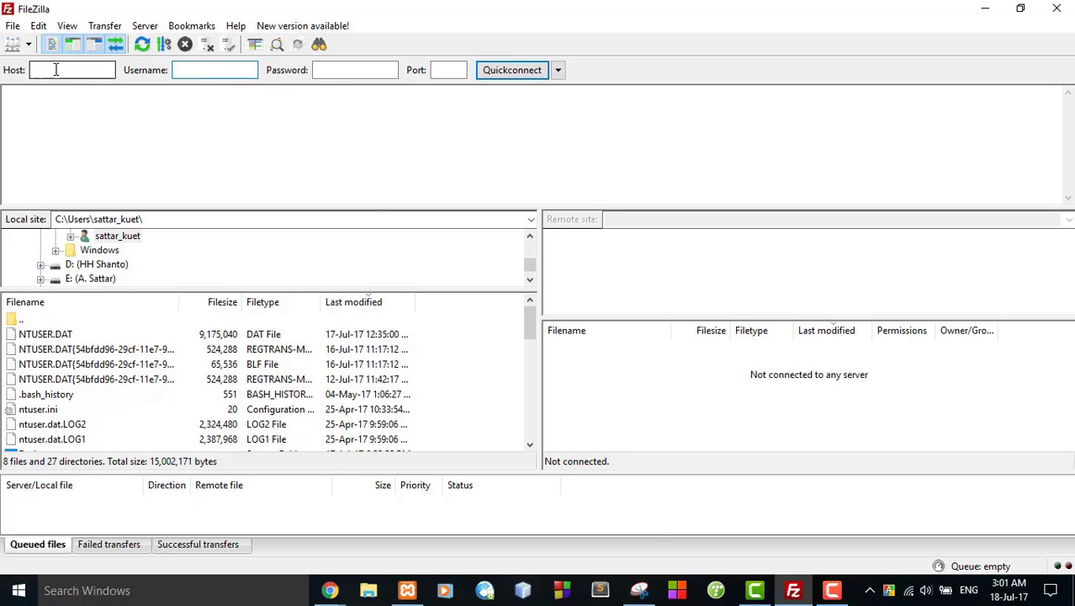
left_click(56, 70)
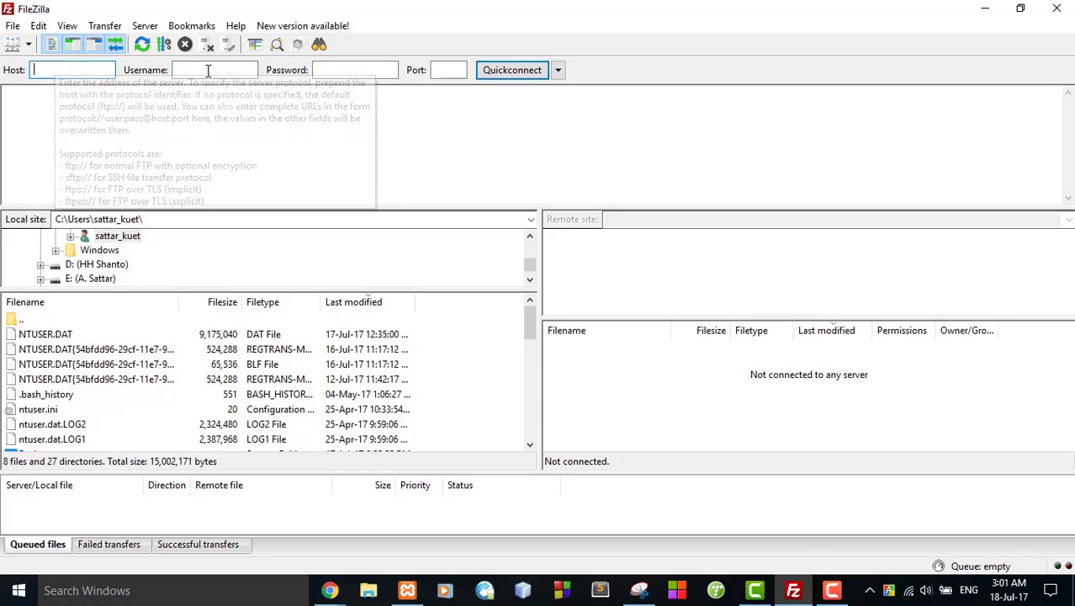
left_click(182, 70)
left_click(340, 73)
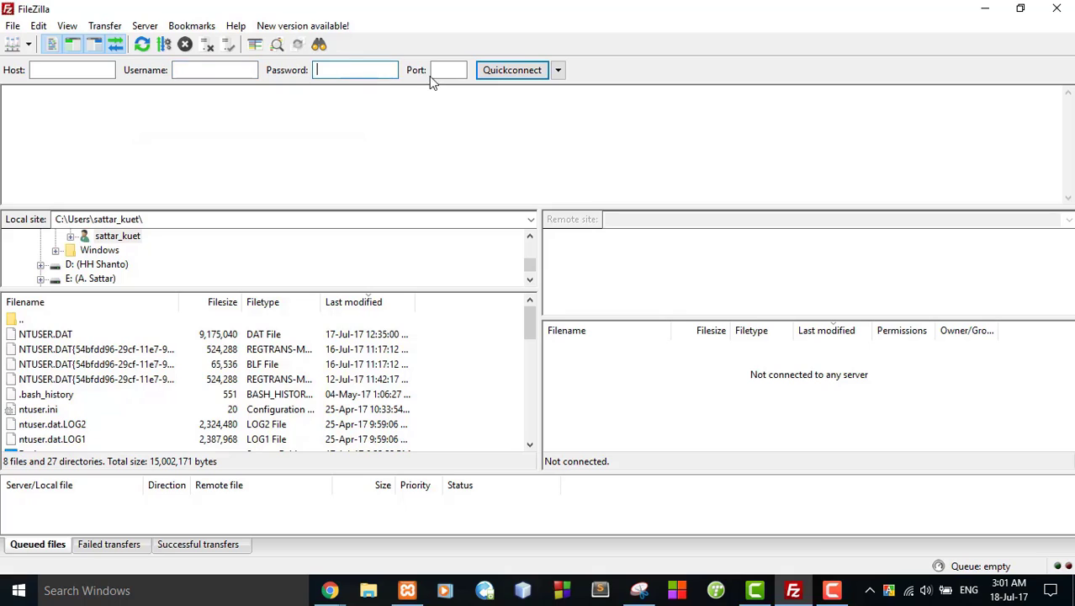
left_click(434, 74)
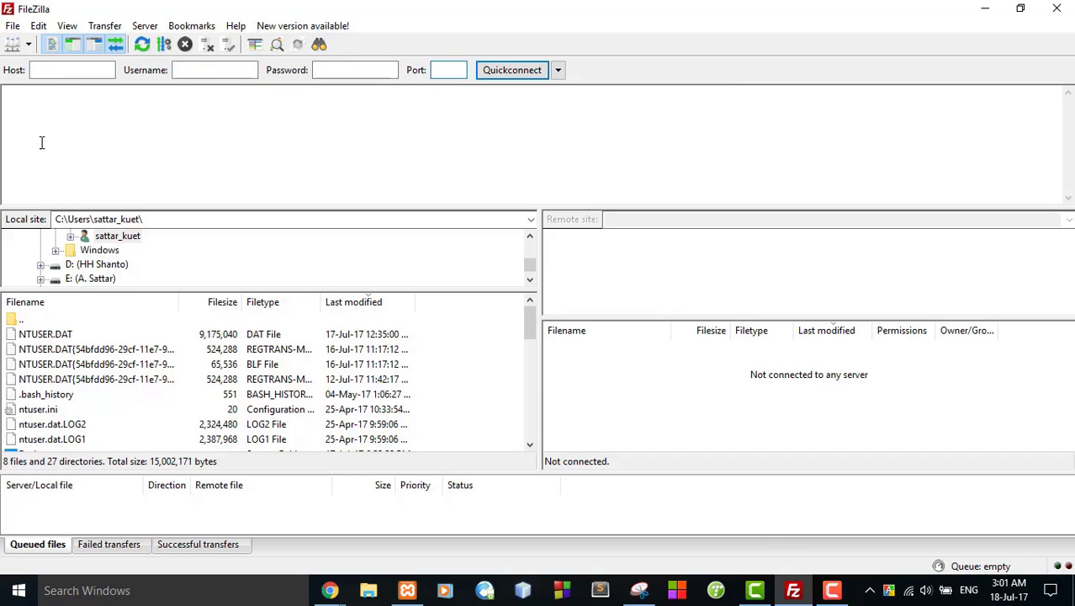
left_click(64, 71)
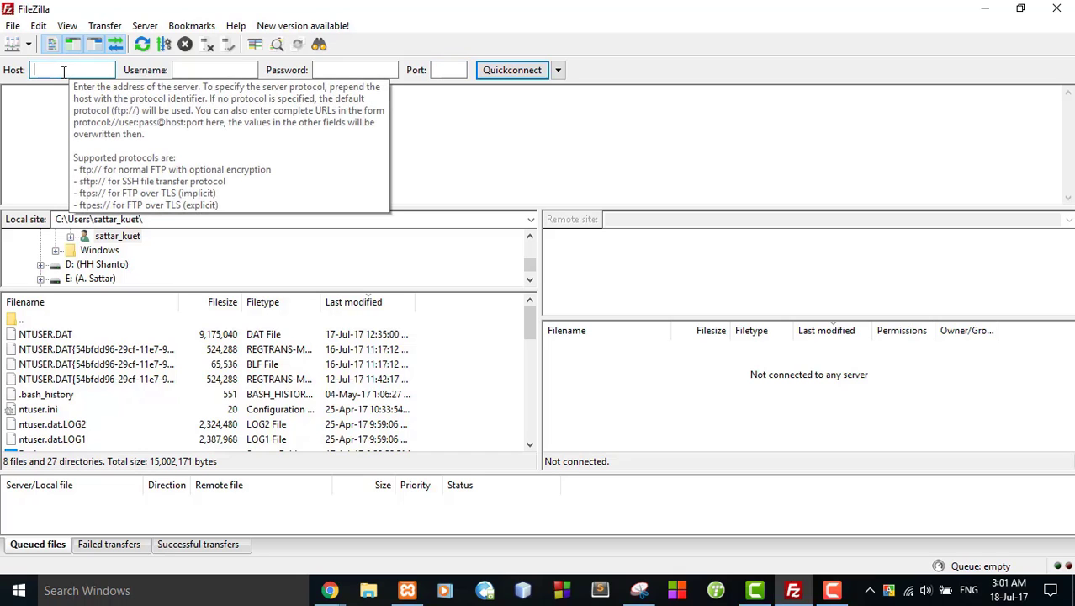
Copy the FTP host ftp.byethost7.com from the welcome email into FileZilla's Host field
left_click(332, 591)
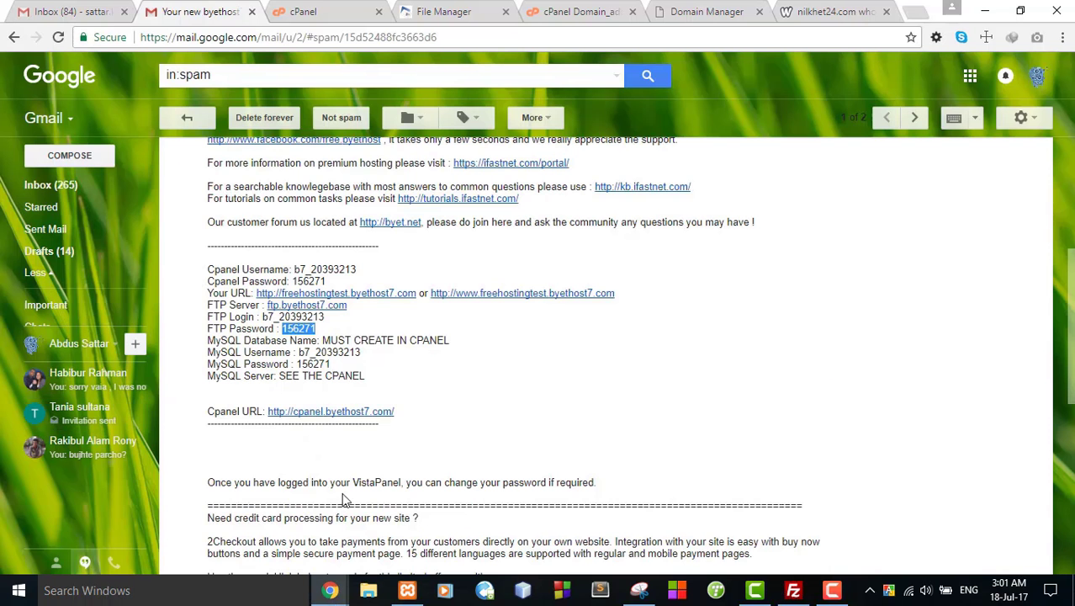
left_click(301, 334)
left_click_drag(353, 306, 266, 308)
key("ctrl+c")
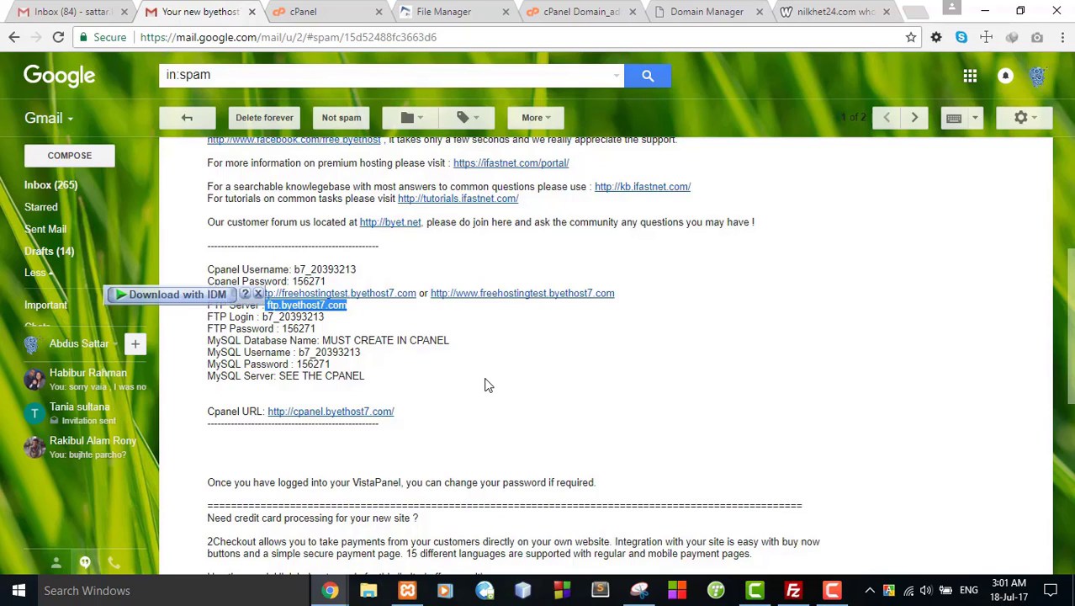
left_click(797, 595)
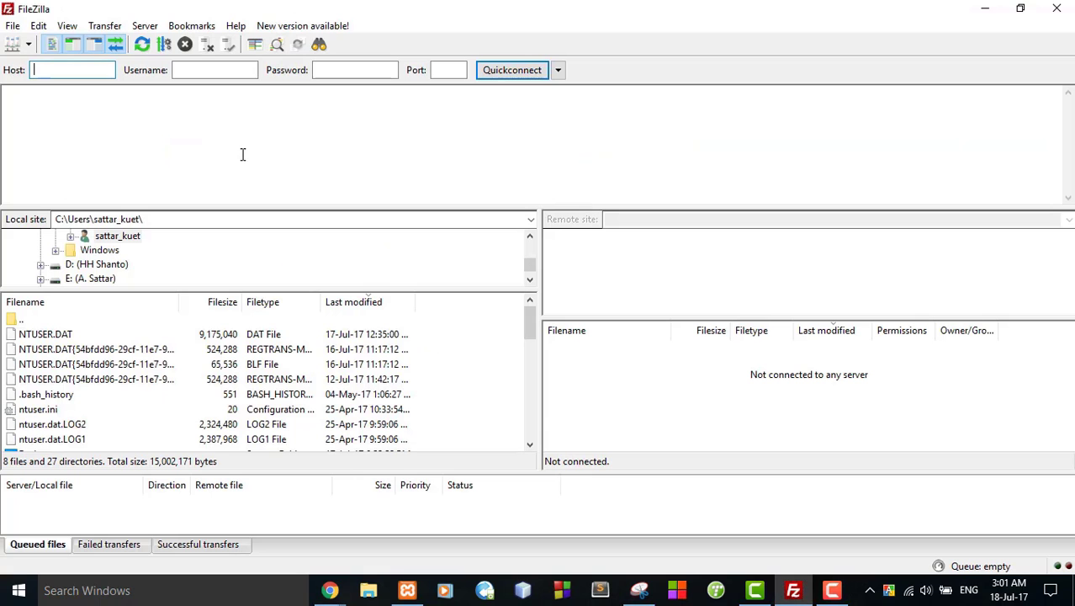
left_click(55, 72)
key("ctrl+v")
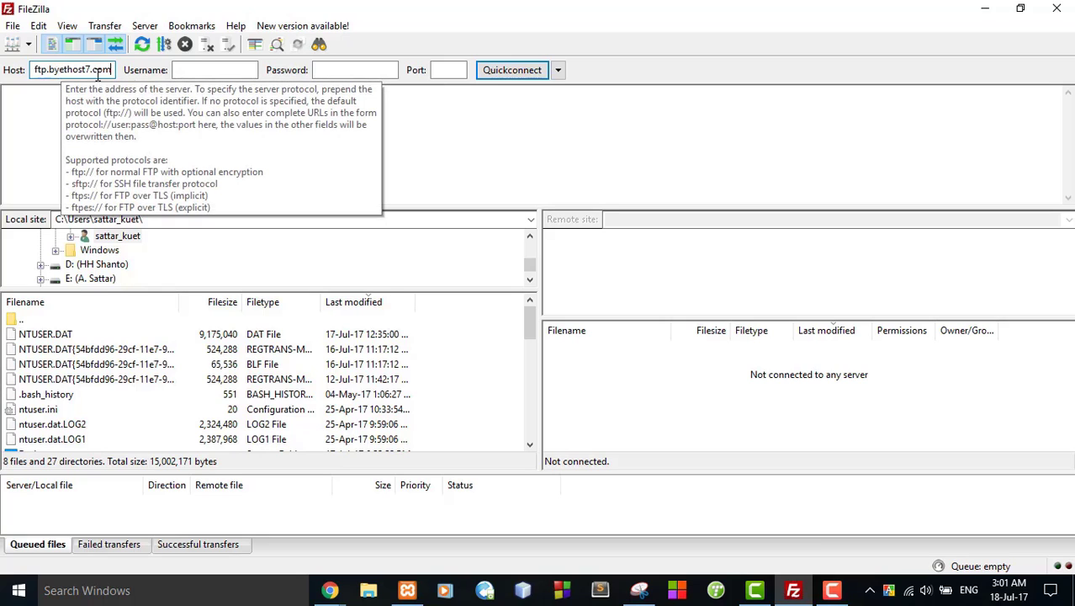
left_click(202, 70)
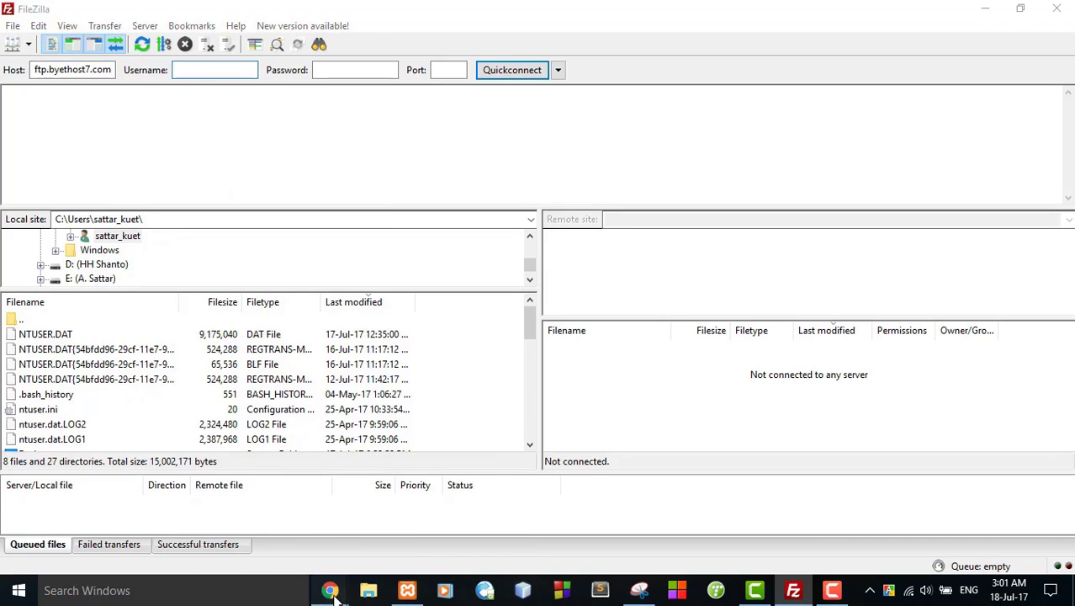
Copy the FTP login from the welcome email into FileZilla's Username field
mouse_move(330, 591)
left_click(277, 530)
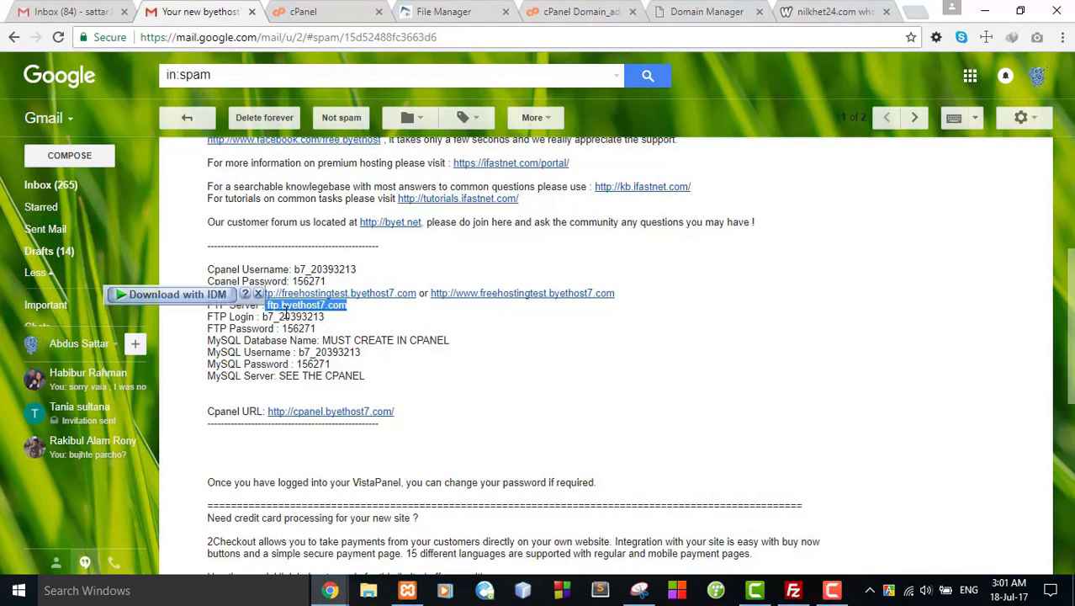
left_click(290, 323)
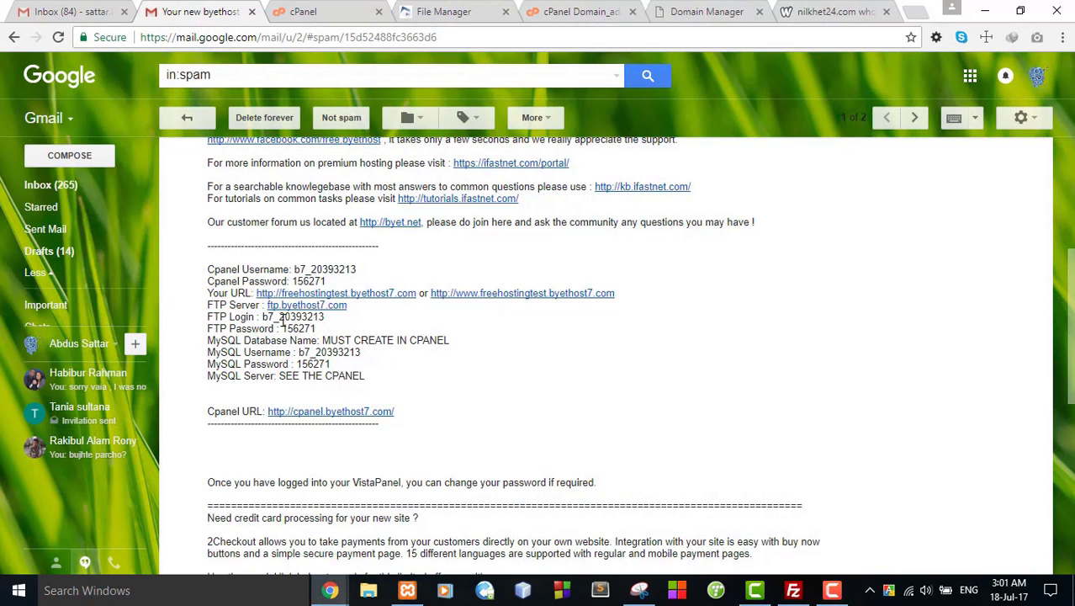
double_click(289, 318)
key("ctrl+c")
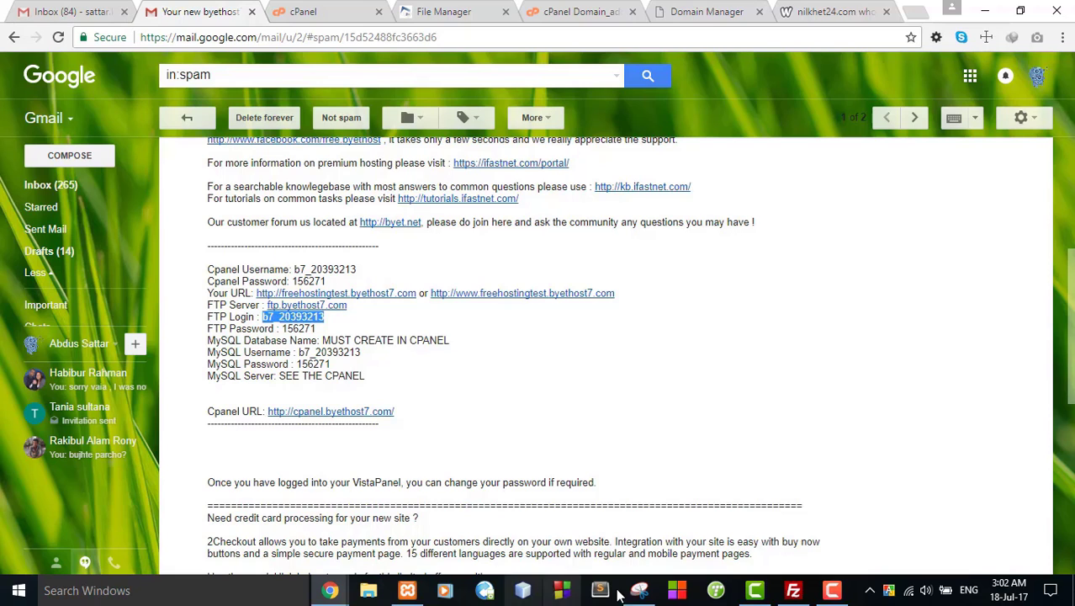
left_click(794, 591)
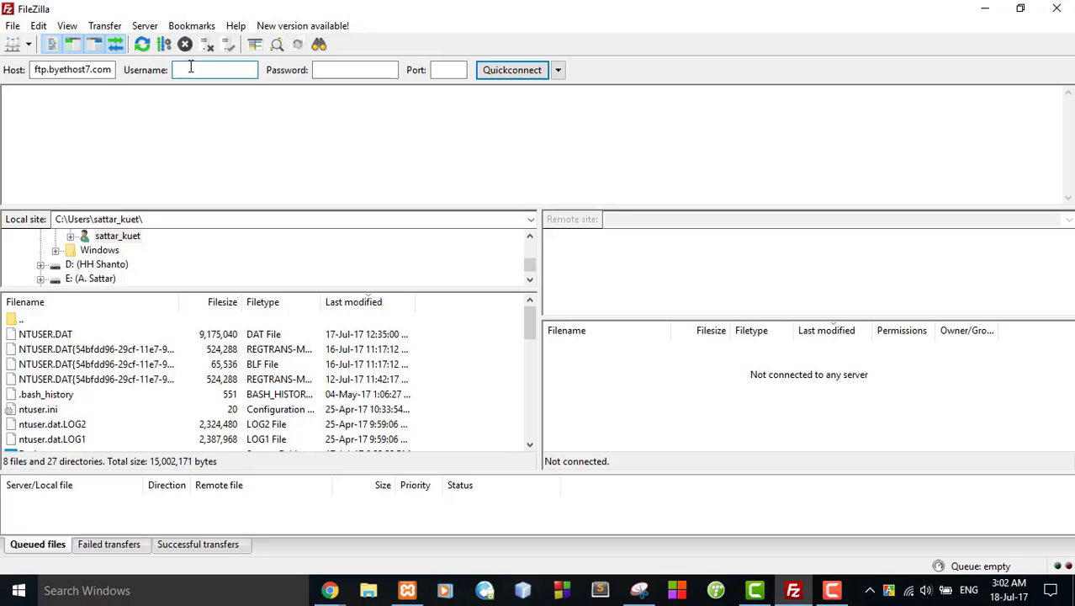
key("ctrl+v")
Copy the FTP password from the welcome email into FileZilla's Password field
left_click(330, 591)
double_click(299, 328)
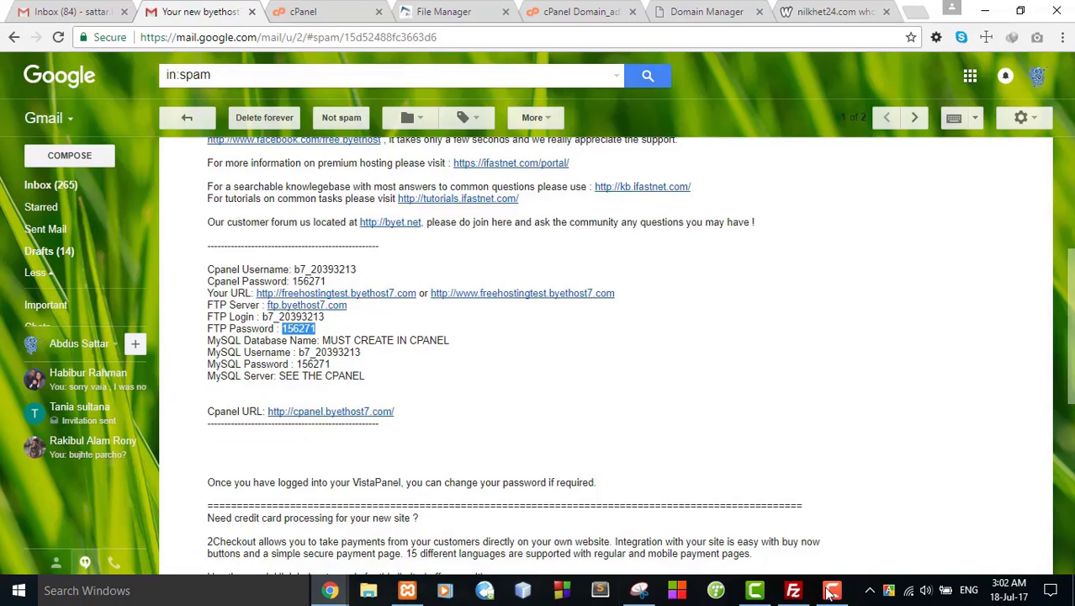
left_click(793, 591)
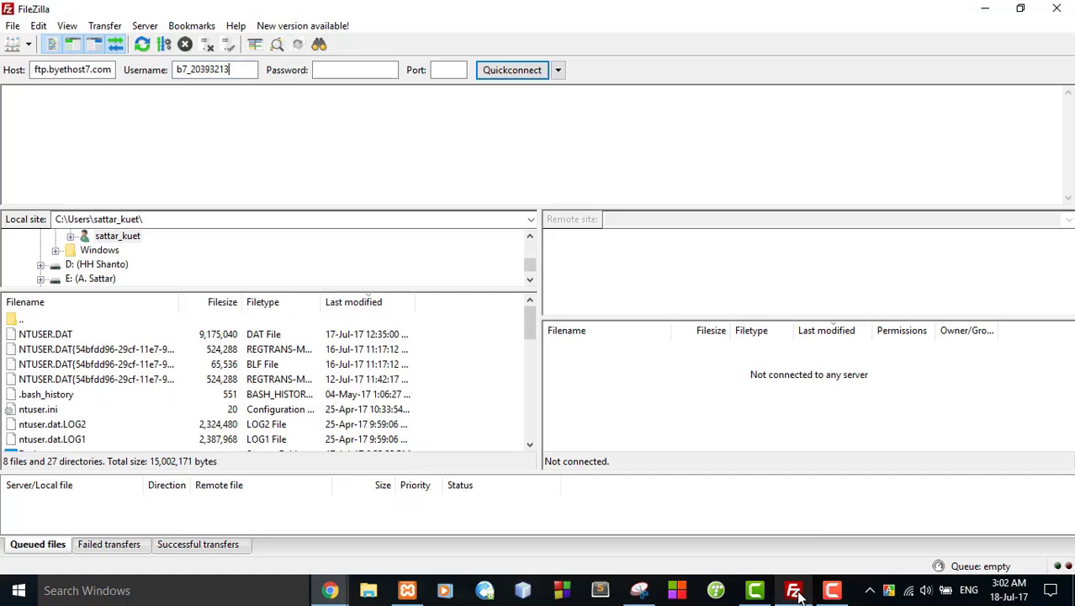
left_click(334, 72)
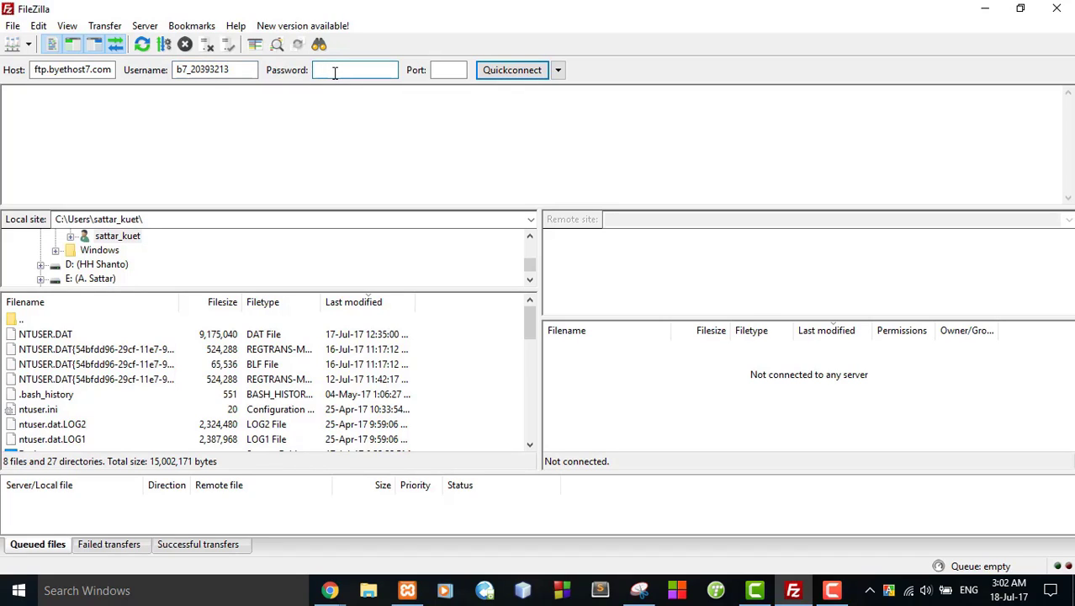
key("ctrl+v")
key("ctrl+a")
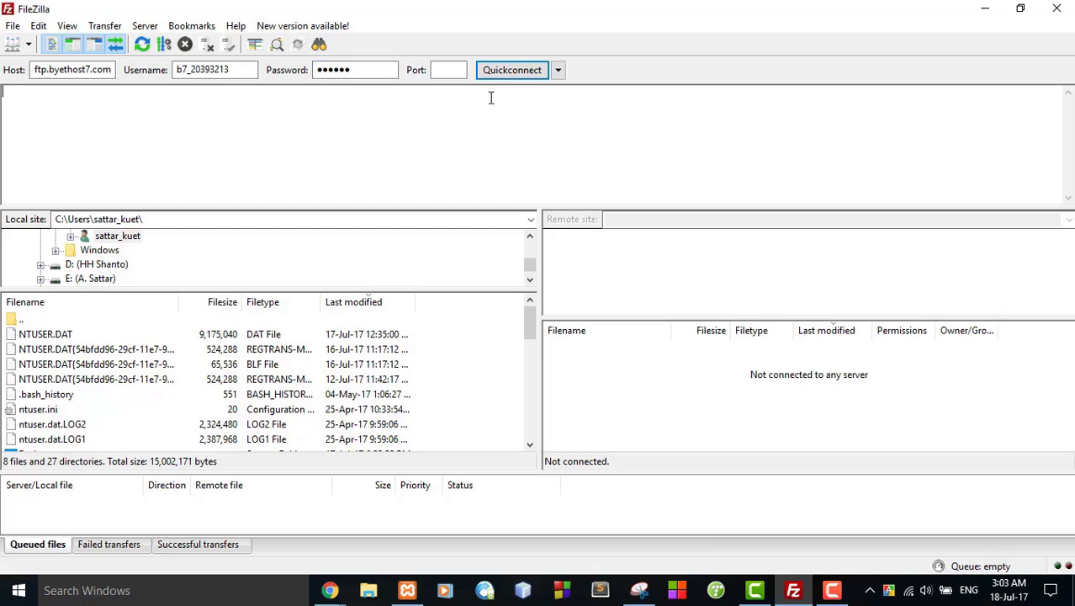
left_click(508, 74)
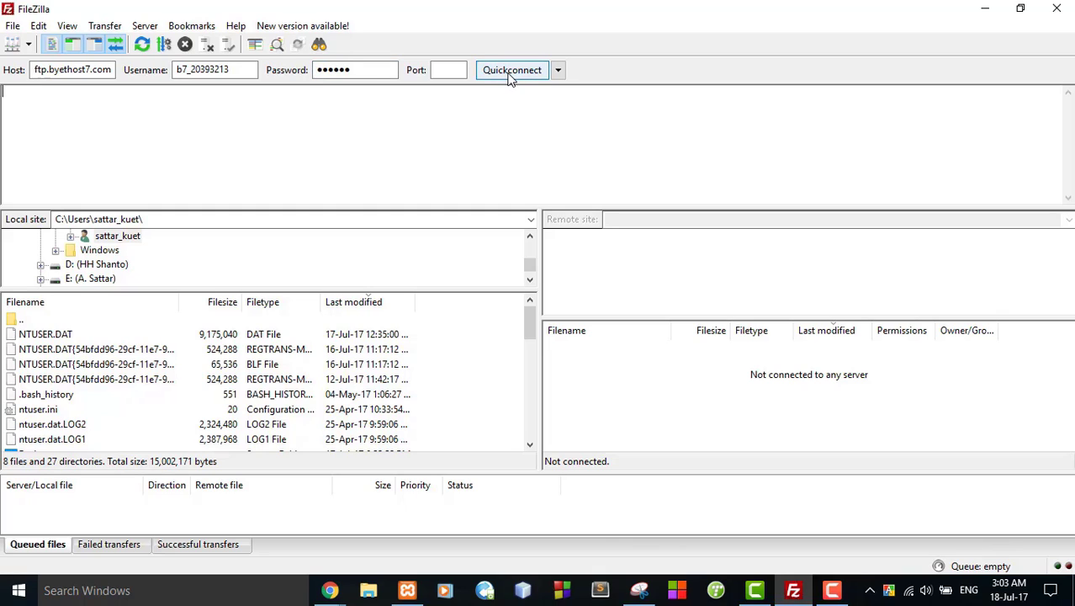
Quickconnect to the FTP server and open the remote /nilkhet24.com/htdocs folder
left_click(510, 73)
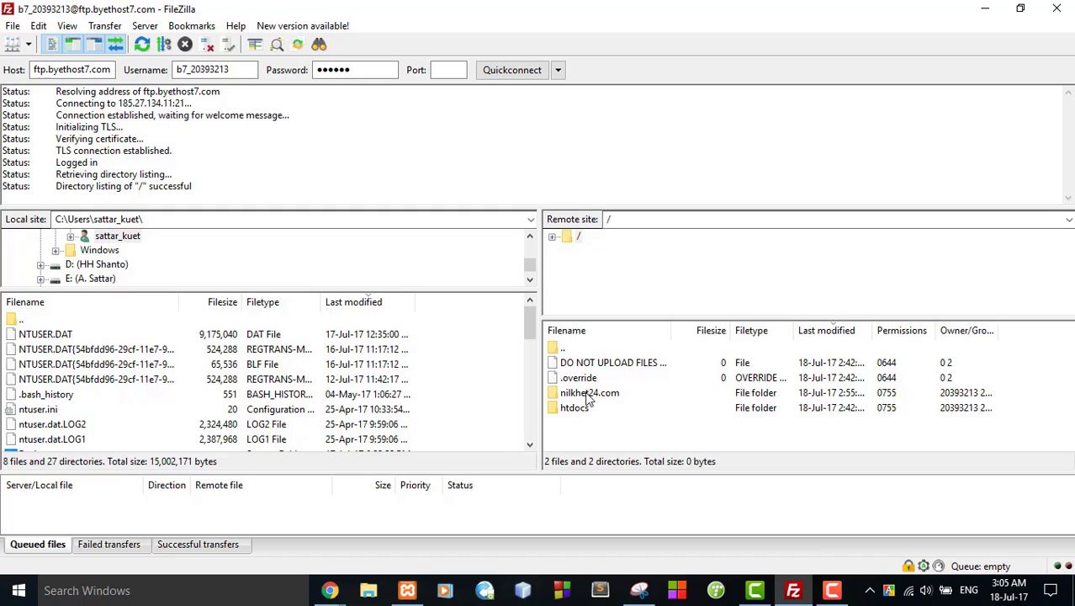
double_click(587, 394)
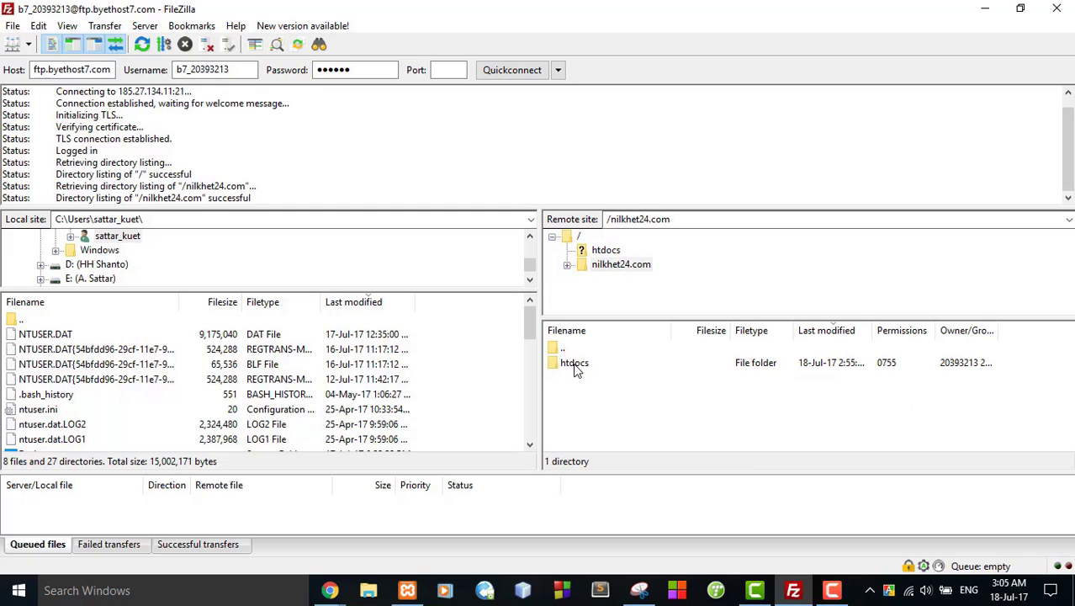
double_click(575, 367)
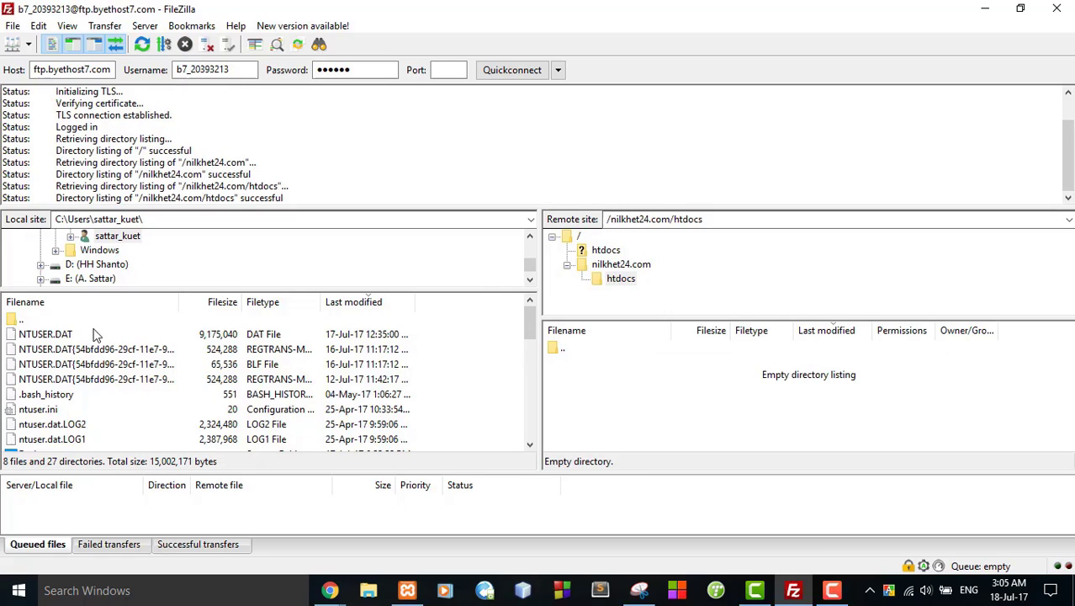
Browse locally to E:\My Web Apps\nilkhet24.com and upload it into remote htdocs
scroll(512, 282, "up", 3)
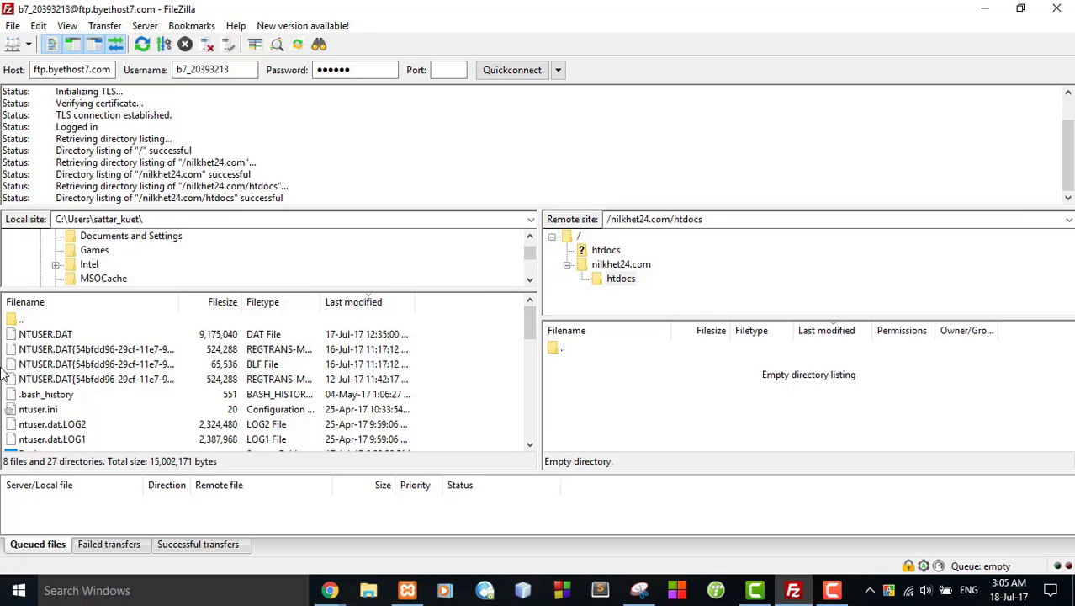
double_click(15, 321)
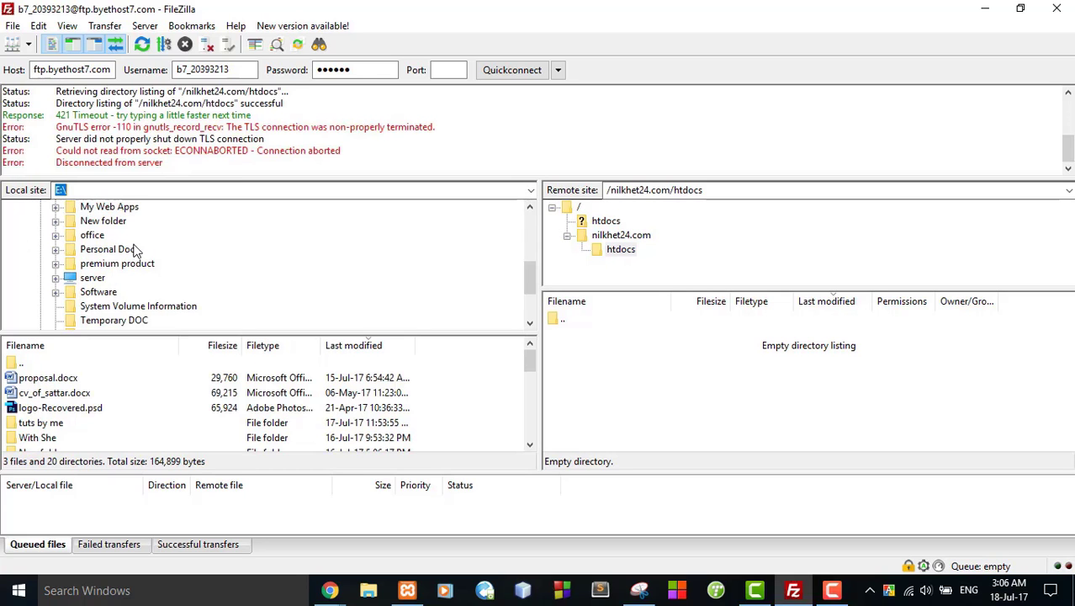
scroll(160, 256, "up", 1)
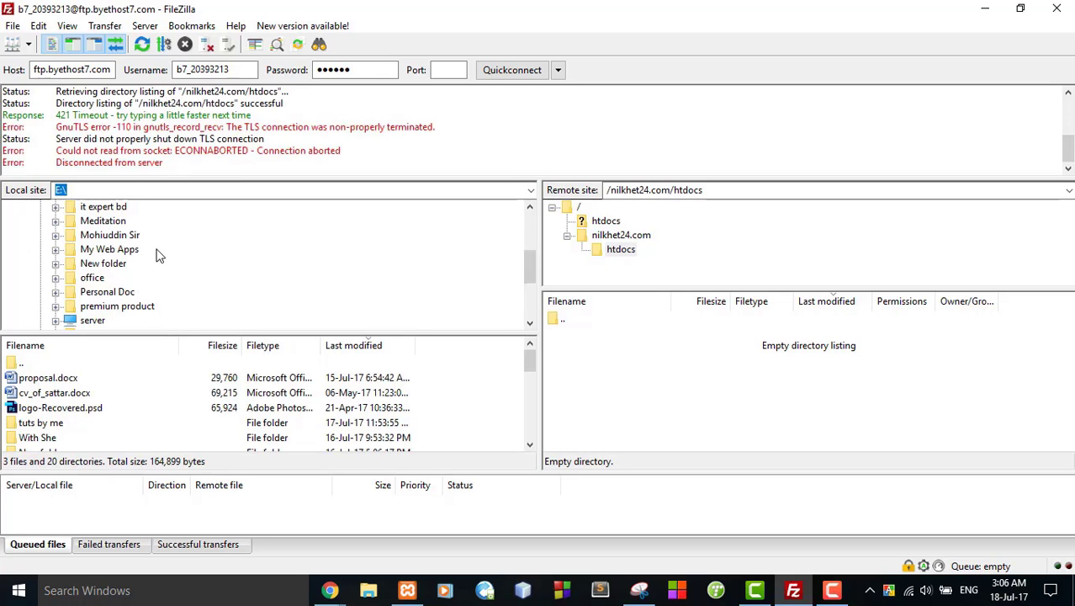
left_click(110, 251)
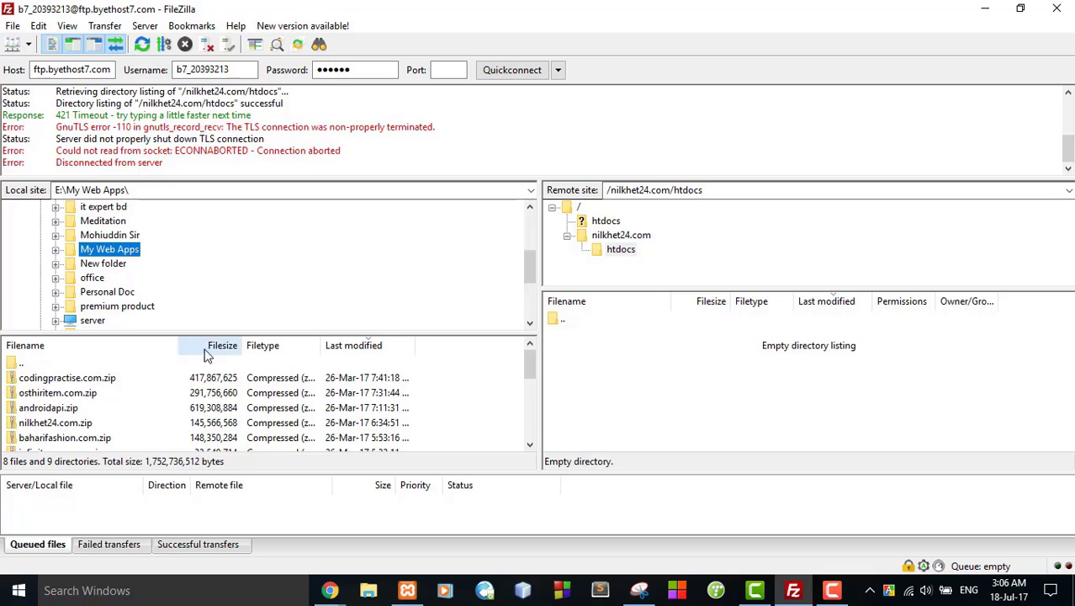
left_click_drag(181, 334, 192, 274)
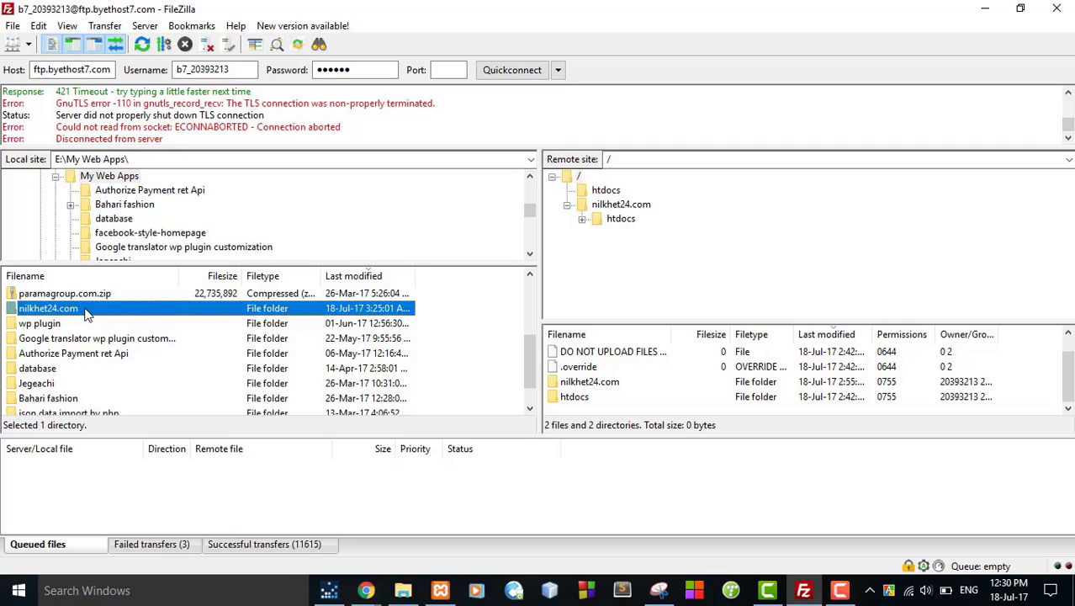
left_click(579, 175)
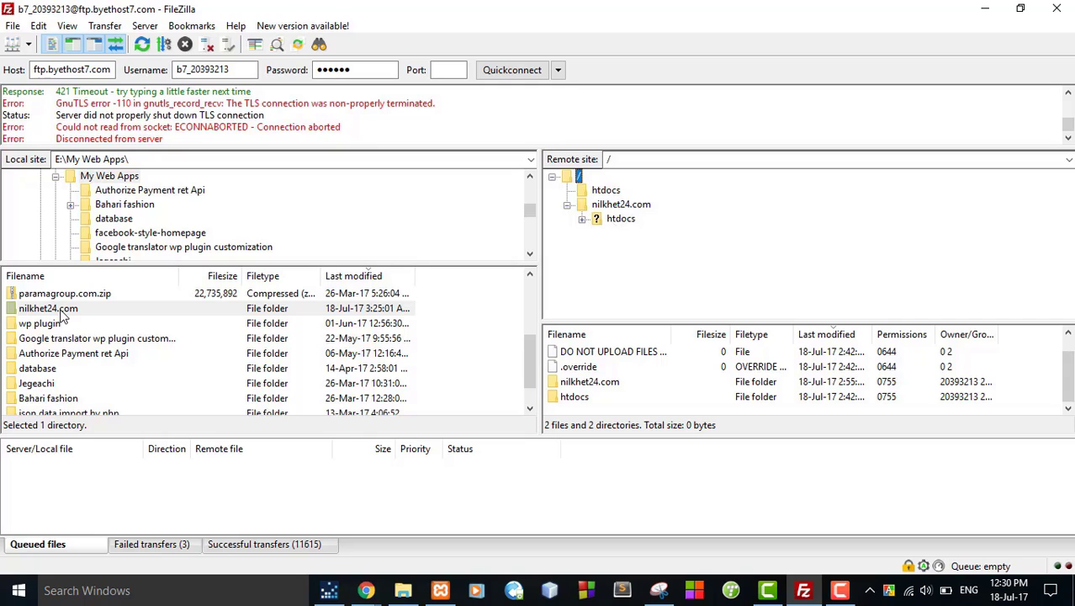
double_click(53, 309)
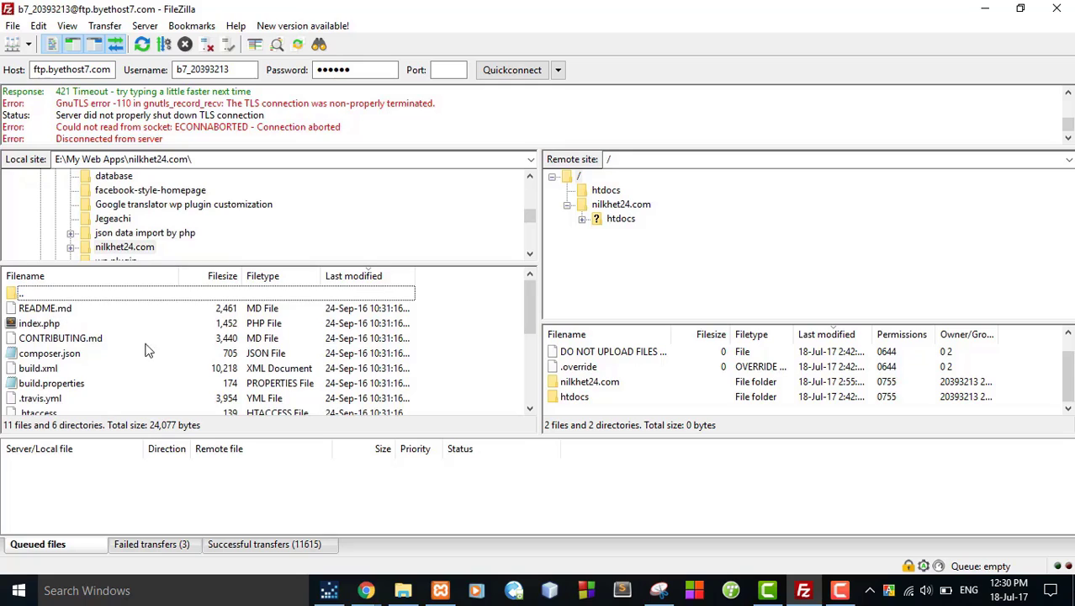
left_click(615, 222)
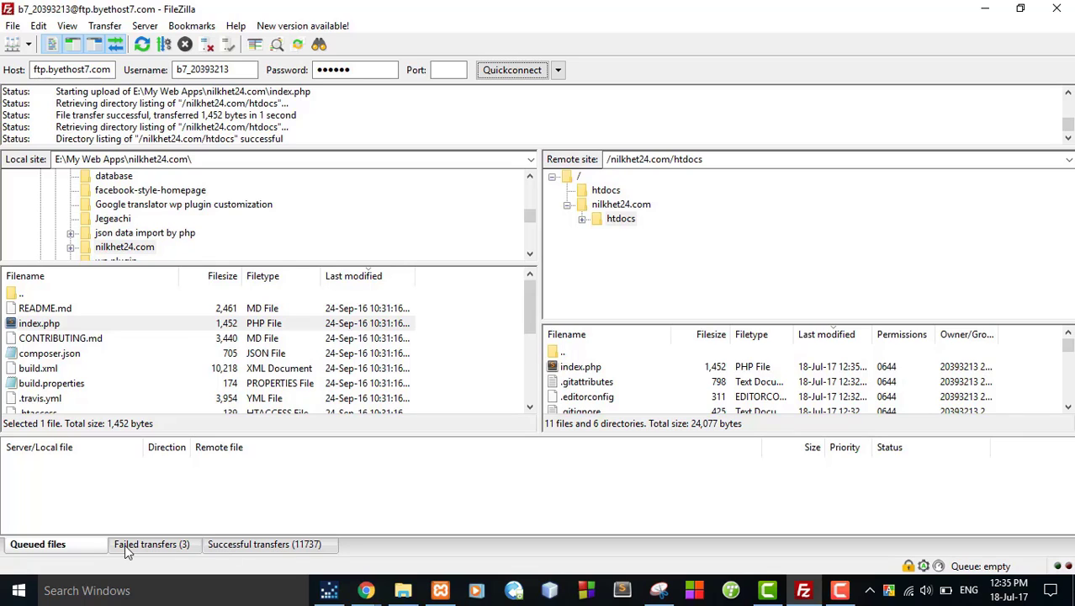
Reset and requeue the three failed file transfers
left_click(175, 547)
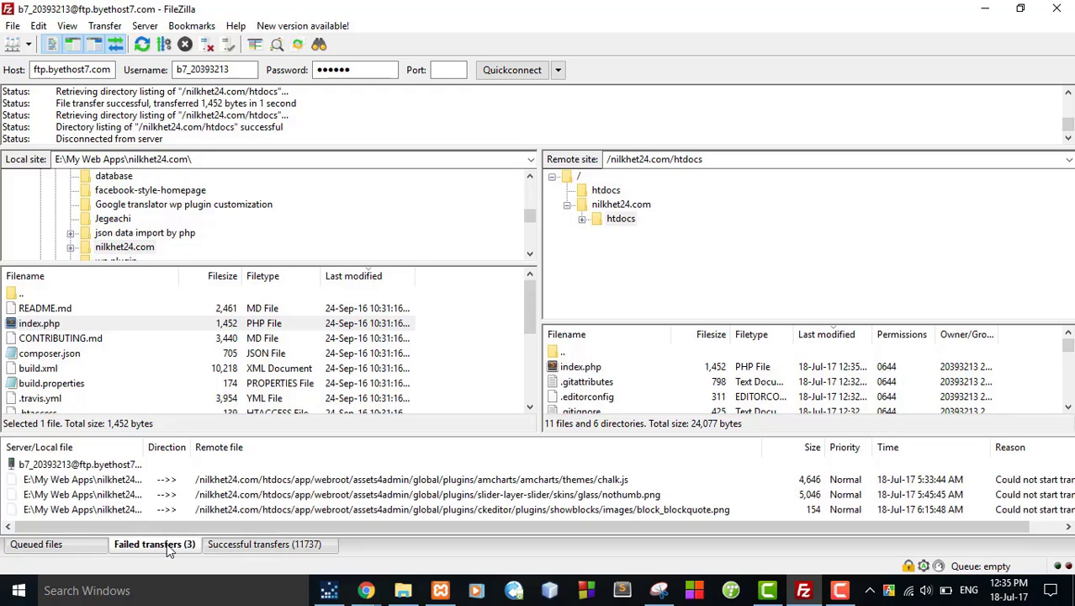
left_click(132, 486)
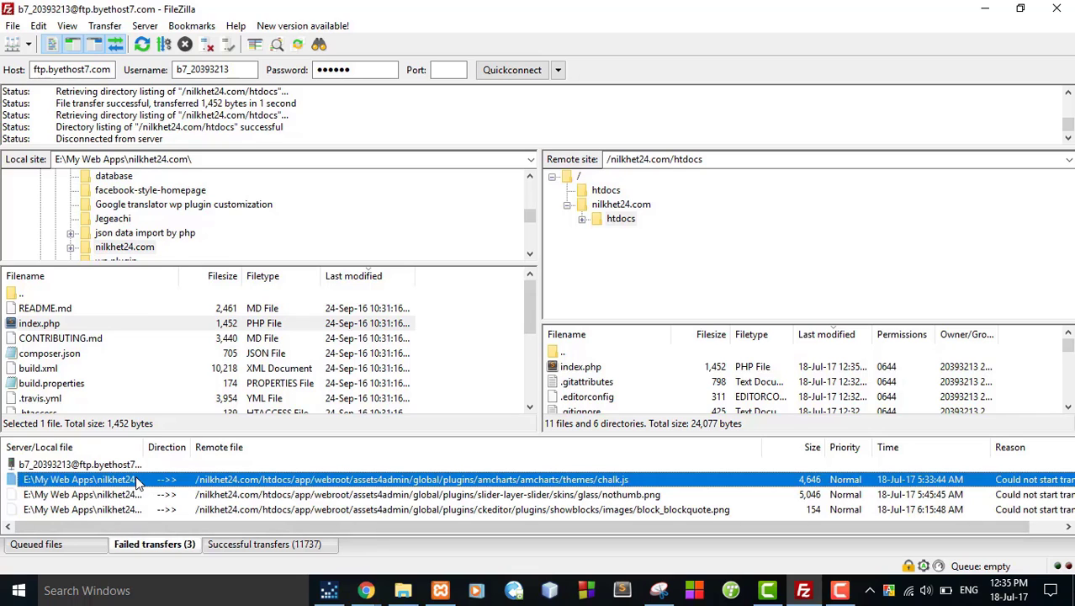
key("ctrl+a")
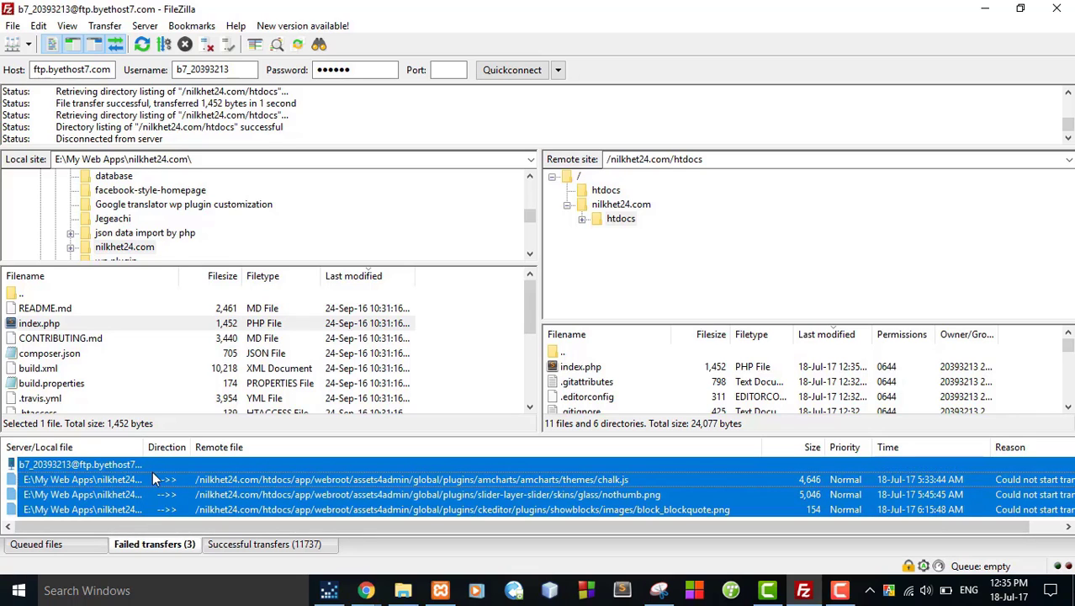
left_click(151, 463, "ctrl")
right_click(141, 487)
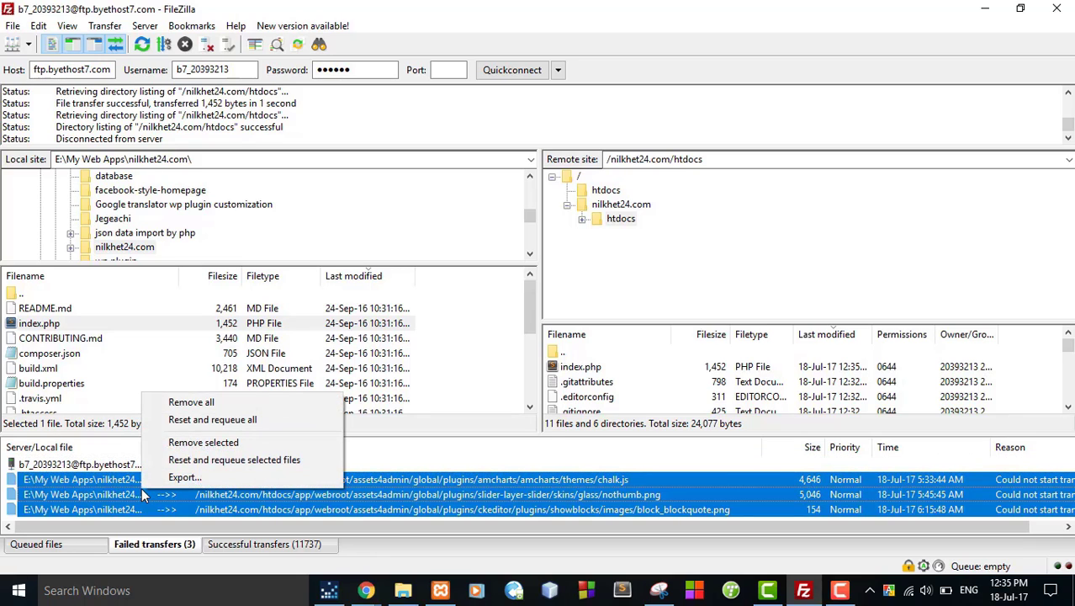
left_click(278, 464)
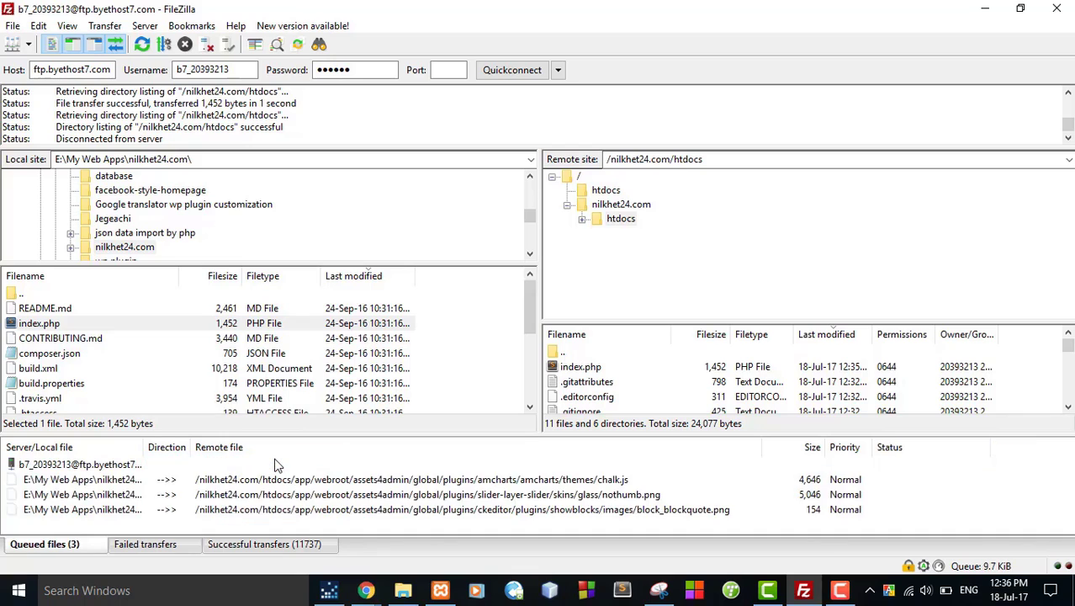
Process the queue to upload the three requeued files
key("ctrl+a")
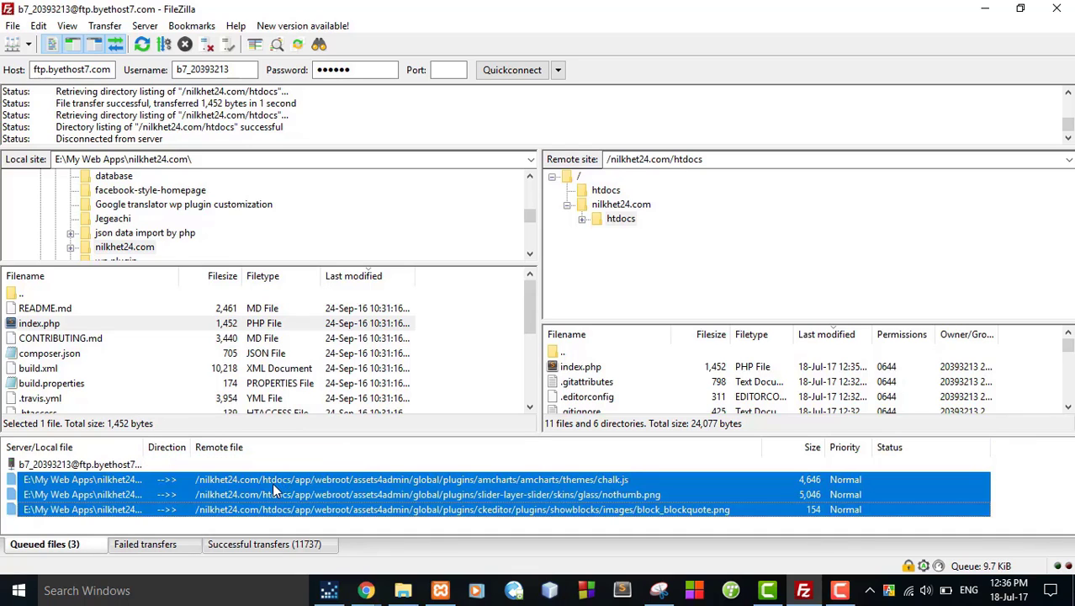
right_click(280, 485)
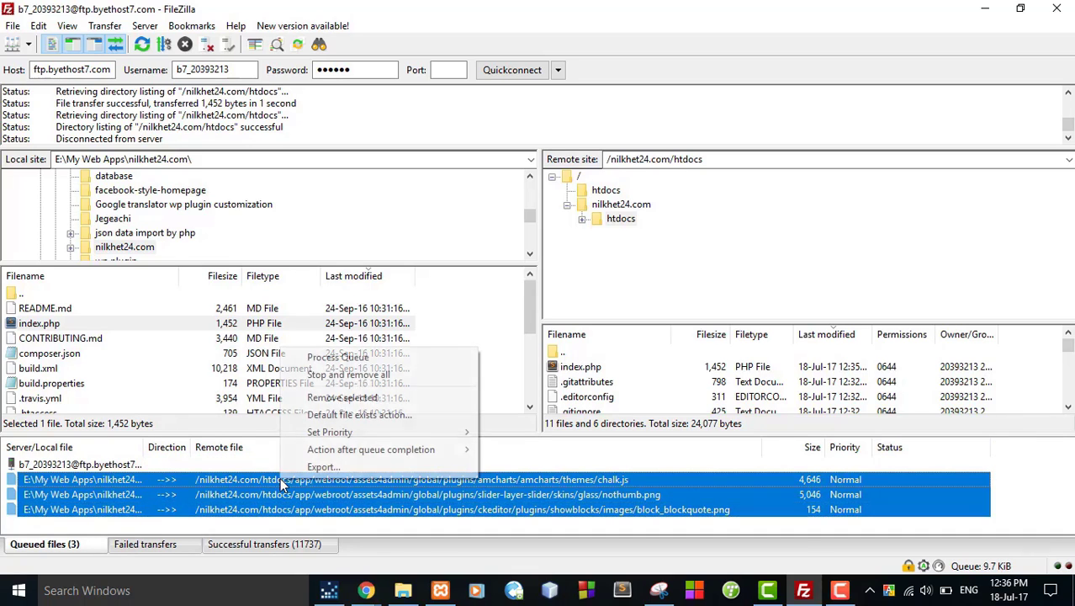
left_click(385, 362)
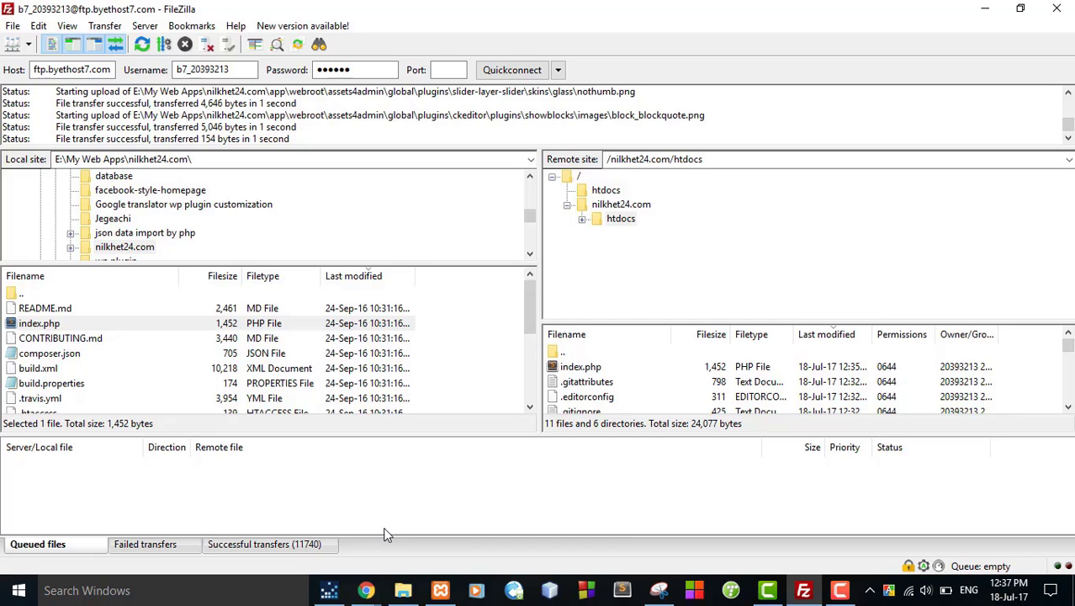
Bring the hosting control panel window forward and open its MySQL Databases page
left_click(365, 590)
left_click(429, 530)
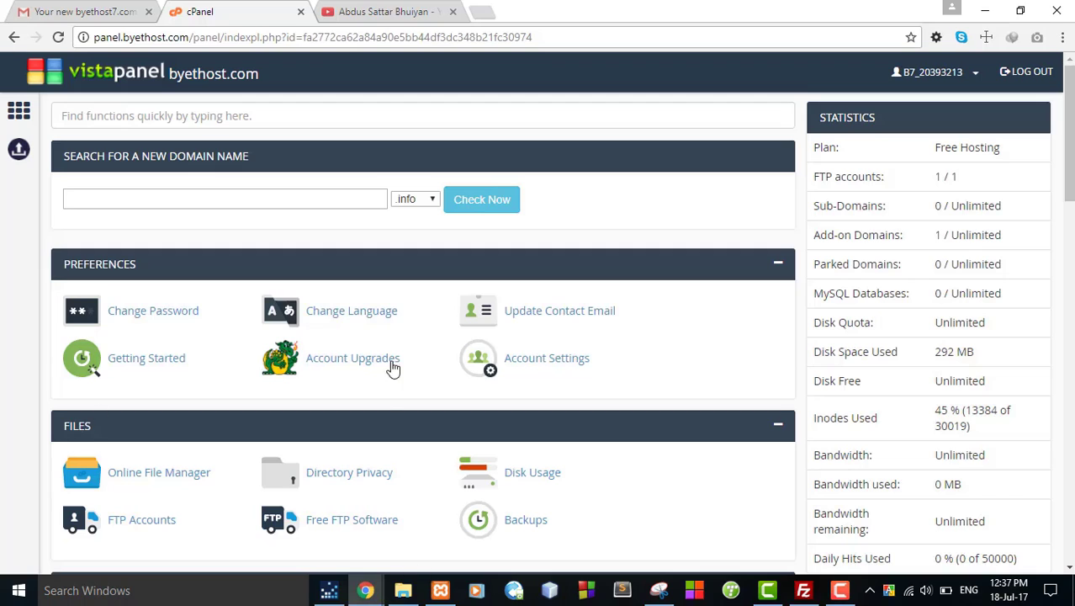
scroll(252, 450, "down", 3)
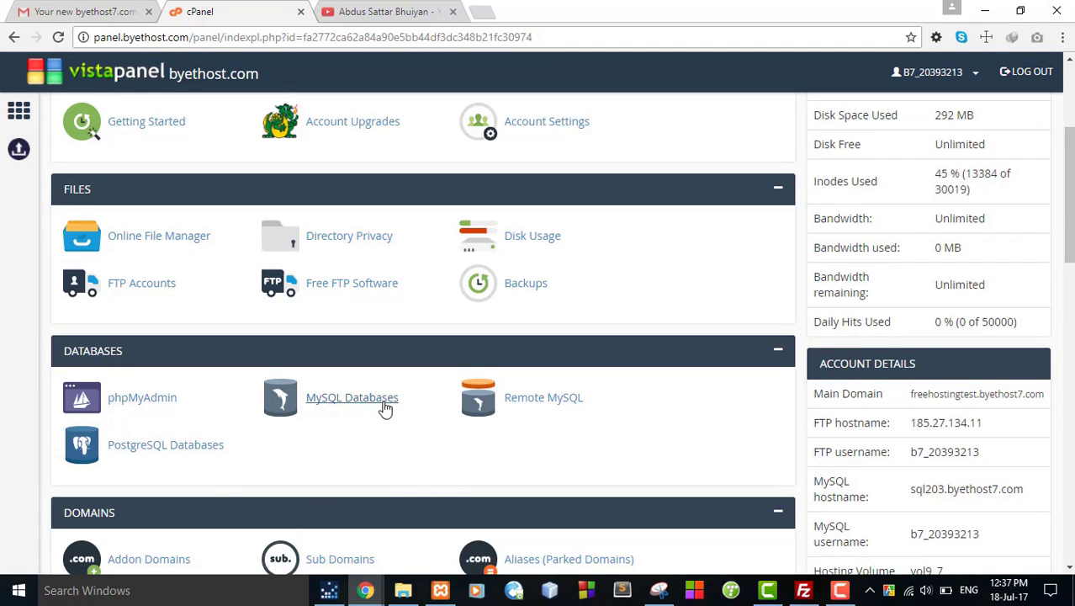
left_click(345, 407)
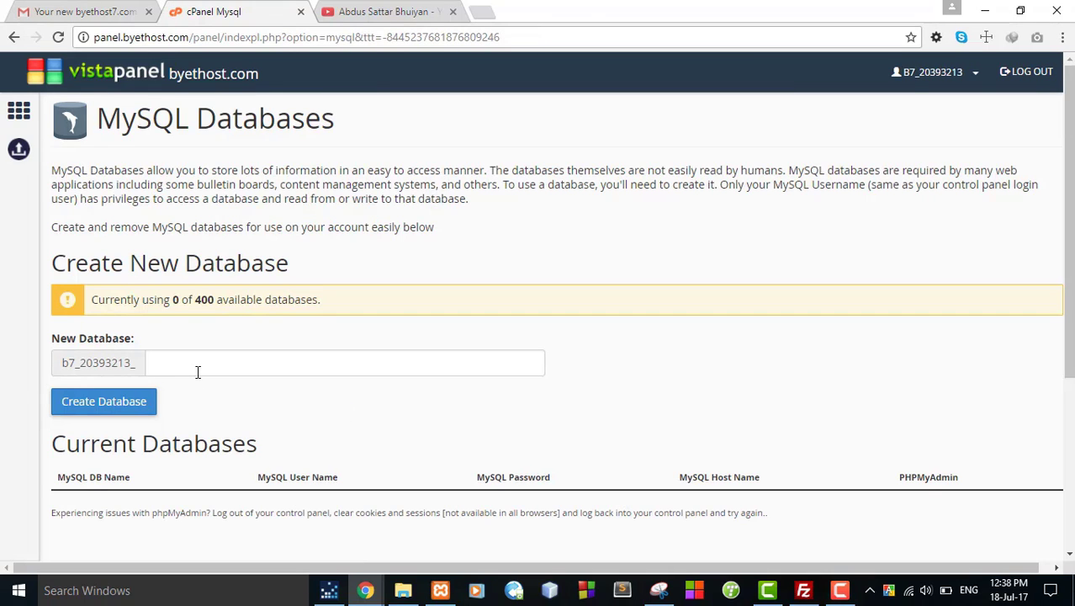
Create a MySQL database named nilkhet24 and check it is listed under Current Databases
left_click(195, 372)
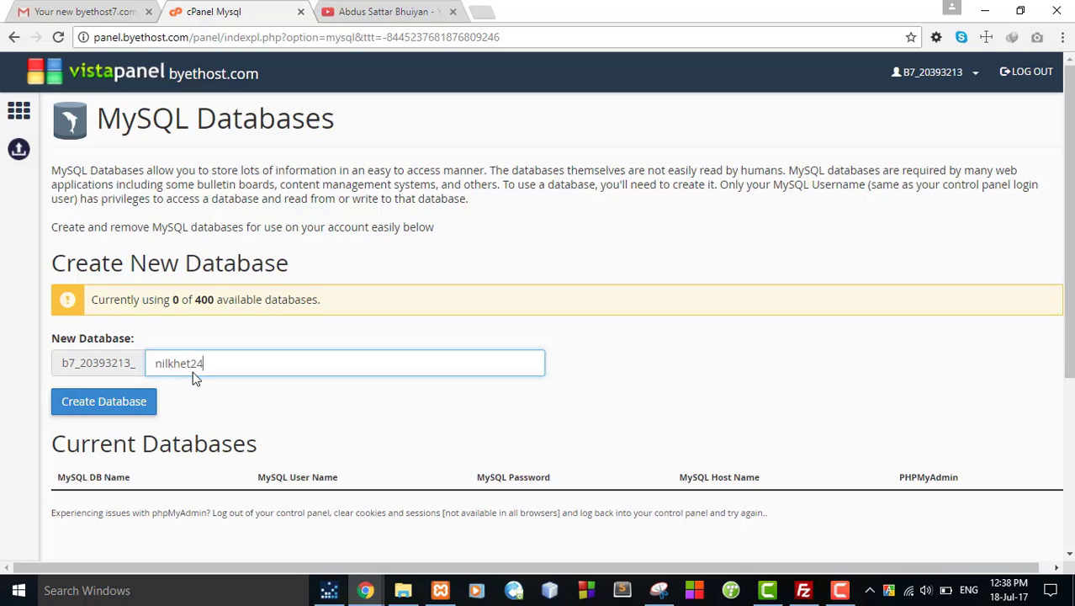
left_click(114, 411)
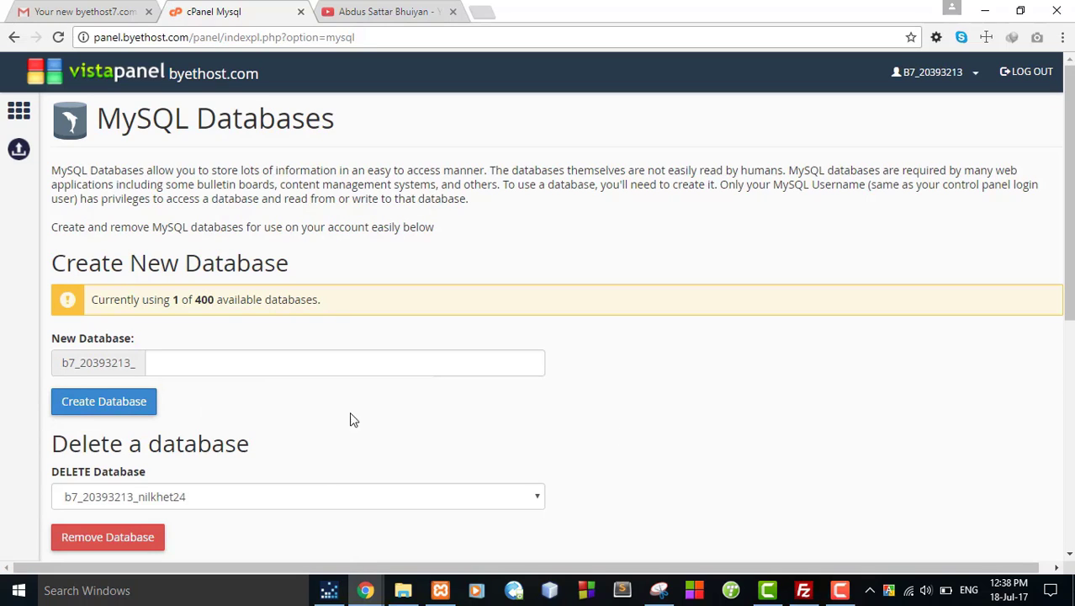
scroll(334, 408, "down", 5)
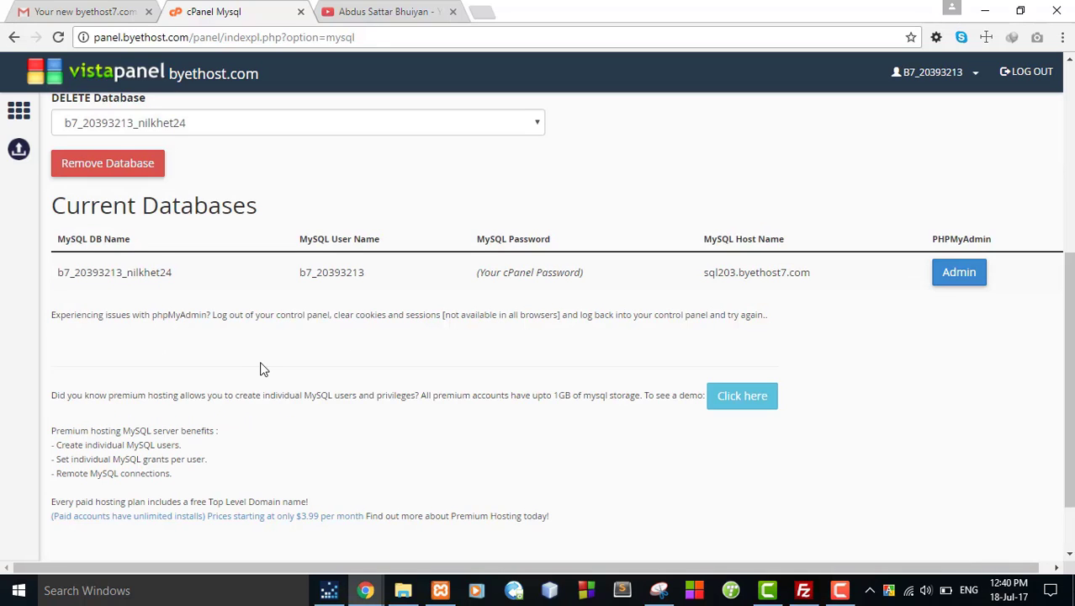
scroll(261, 367, "up", 5)
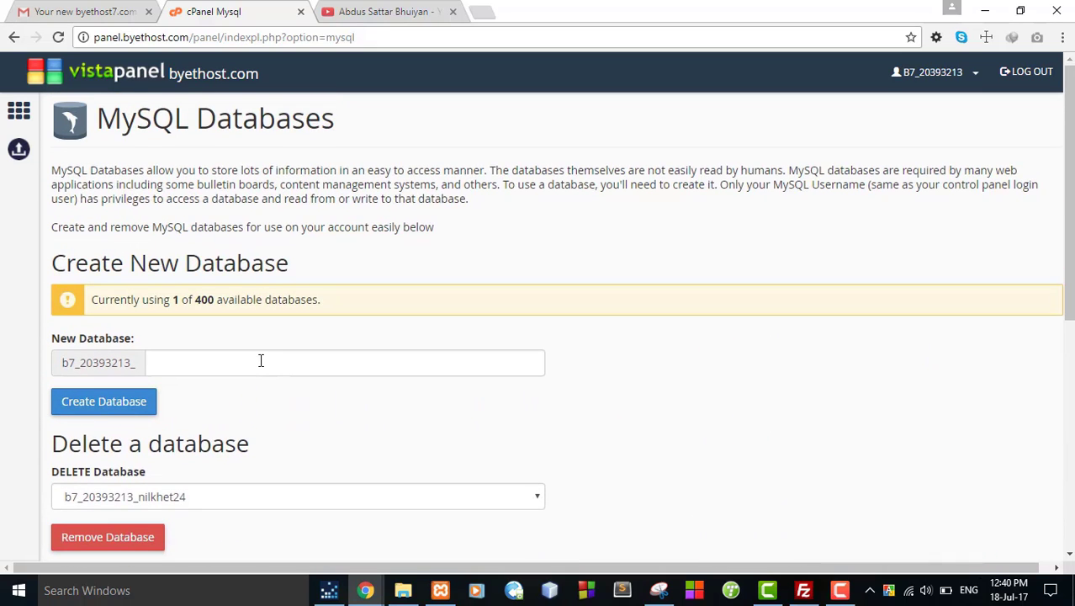
scroll(261, 360, "down", 2)
scroll(259, 344, "up", 2)
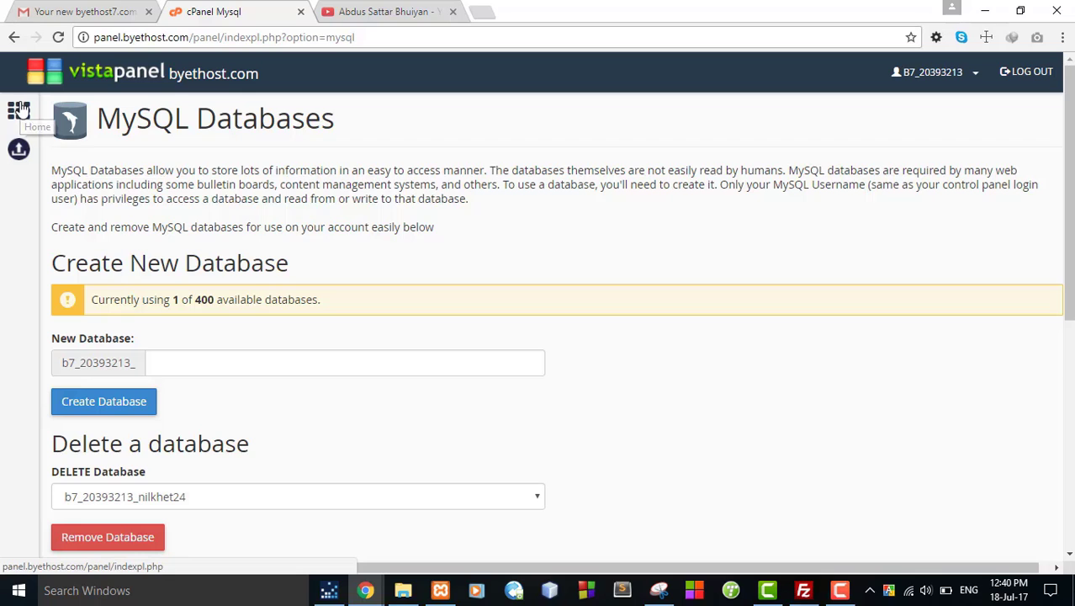
Open phpMyAdmin from the control panel home and connect to the nilkhet24 database
left_click(20, 112)
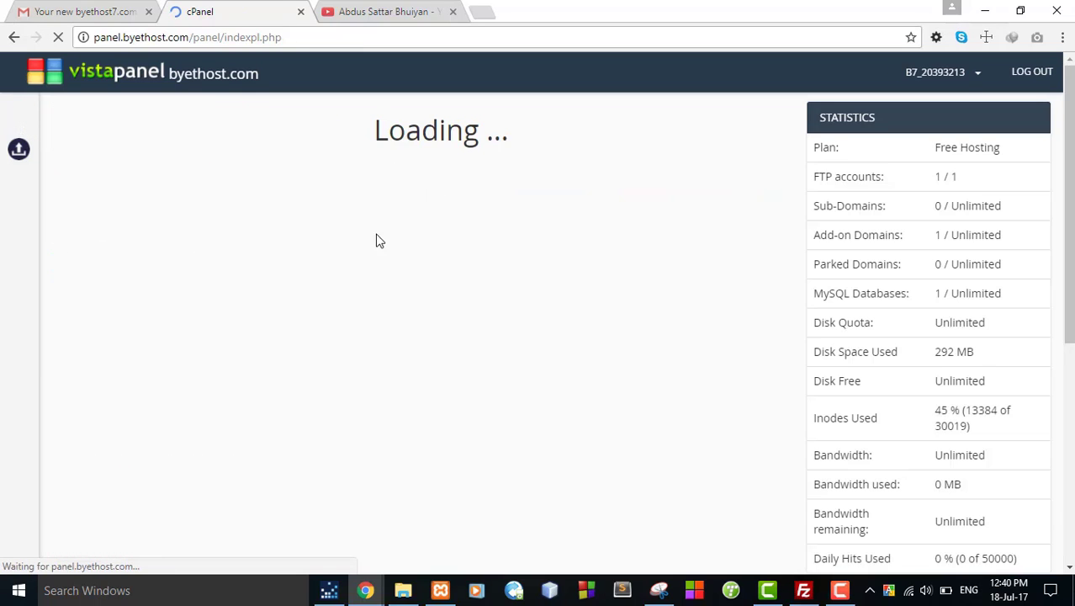
scroll(177, 395, "down", 4)
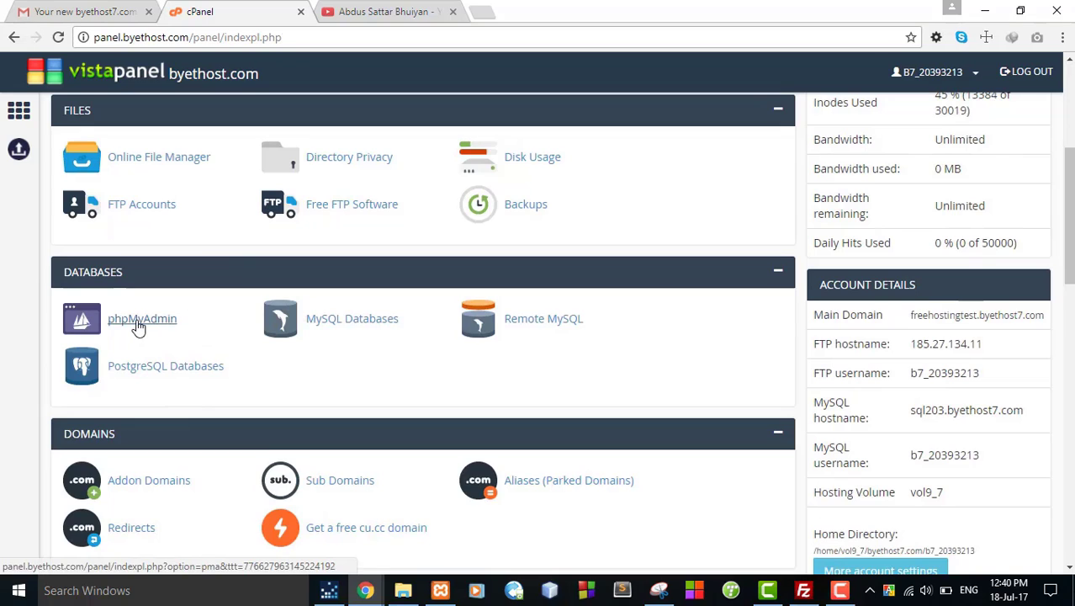
left_click(137, 324)
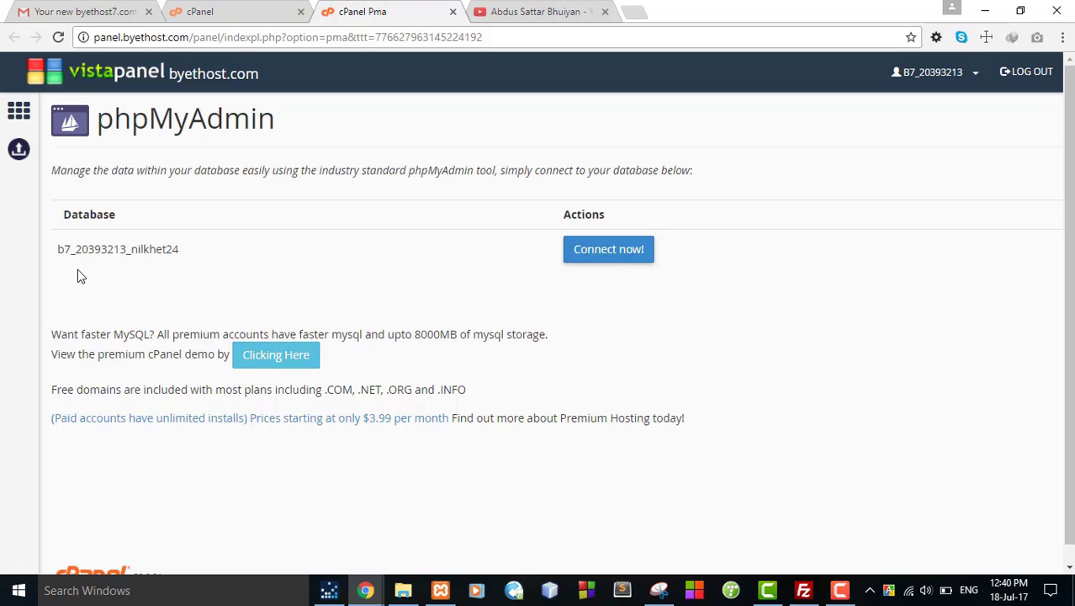
left_click(619, 257)
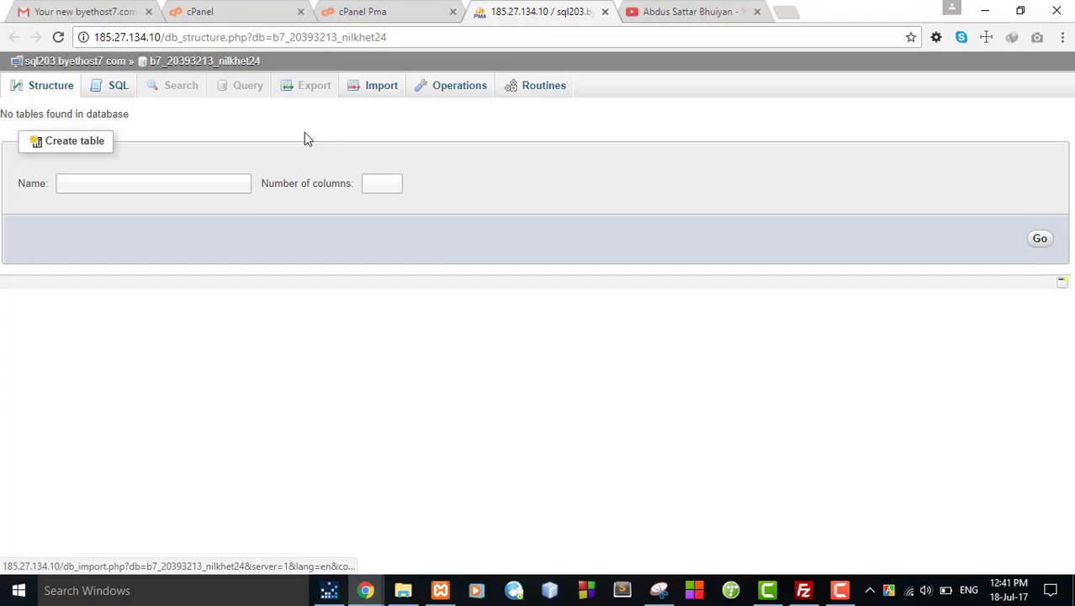
Choose jegeachi_nilkhet24.sql from the database folder as the import file for nilkhet24
left_click(376, 91)
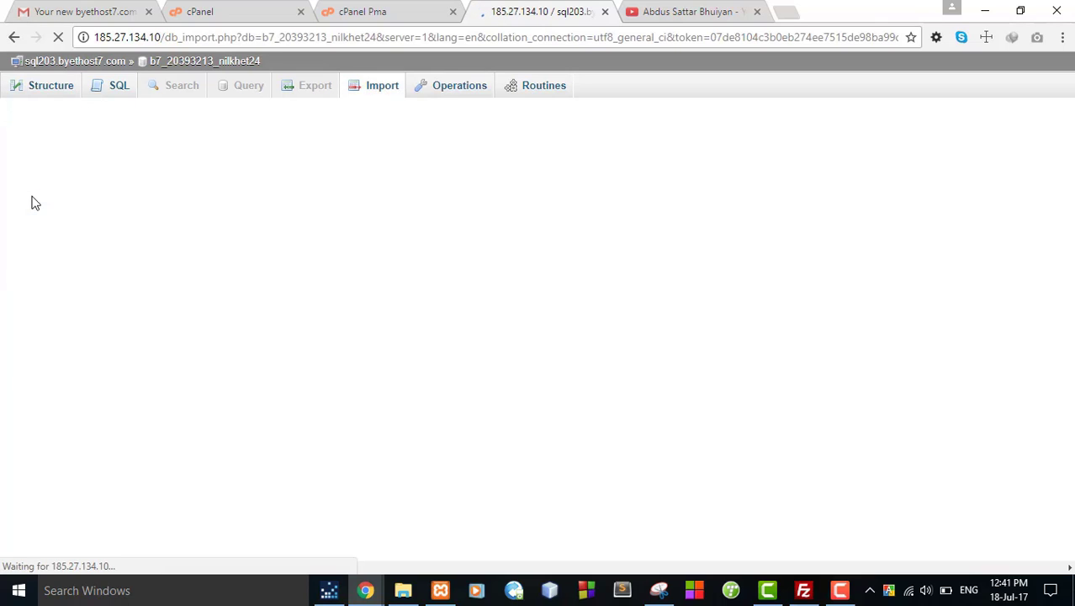
left_click(157, 245)
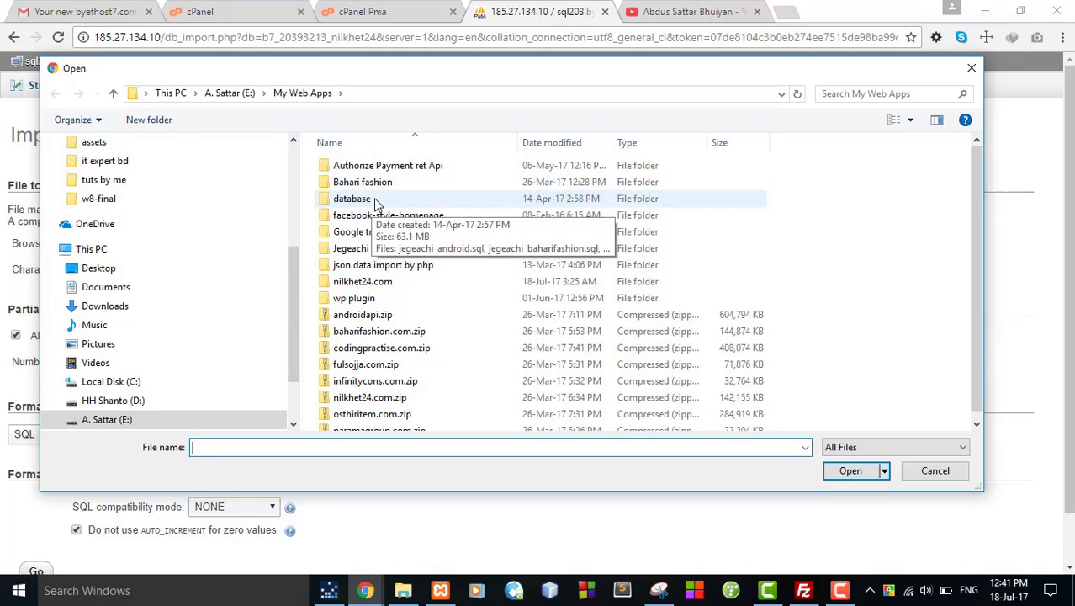
double_click(375, 203)
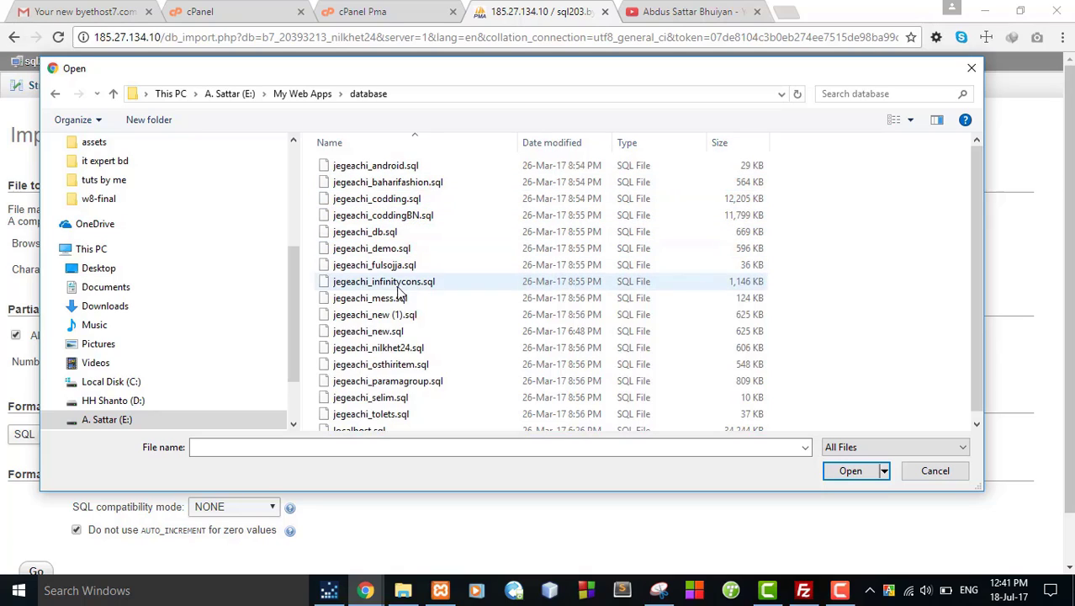
left_click(389, 350)
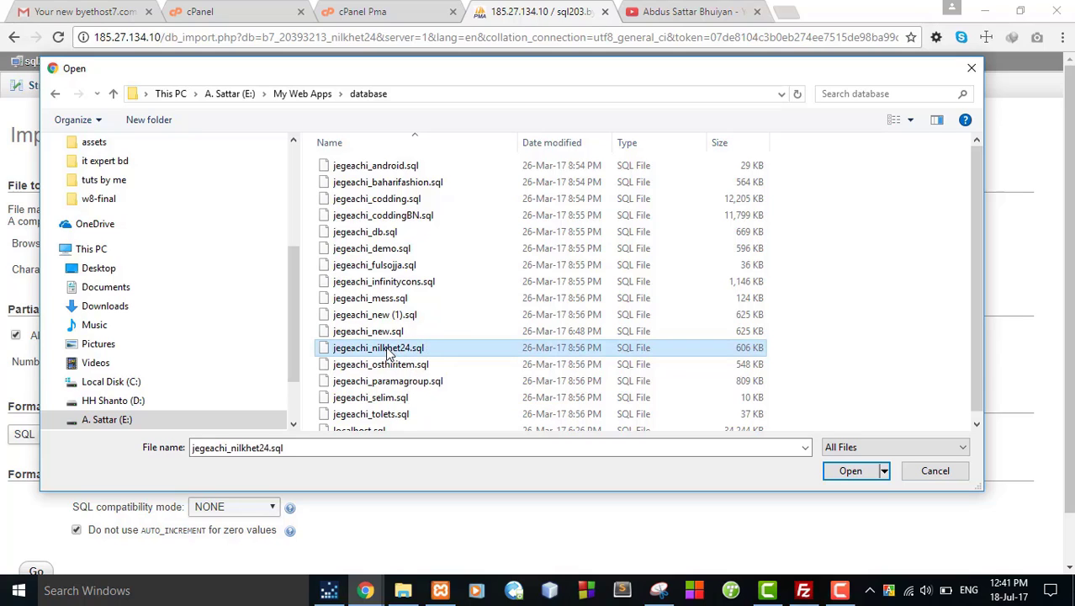
left_click(851, 471)
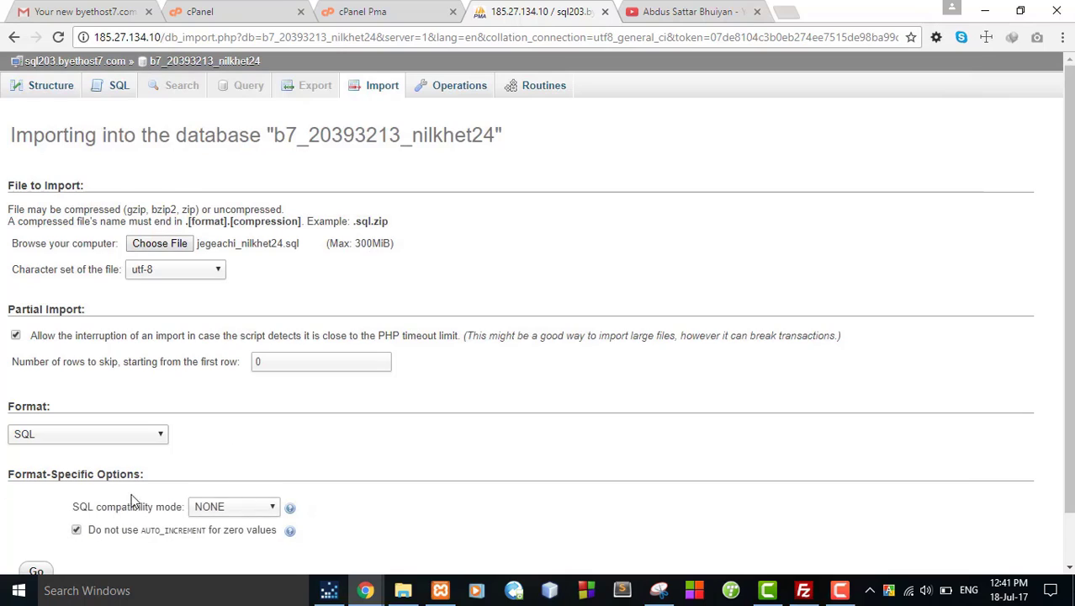
scroll(253, 392, "down", 1)
Import jegeachi_nilkhet24.sql, verify the 33 tables, and return to the panel's phpMyAdmin page
left_click(36, 516)
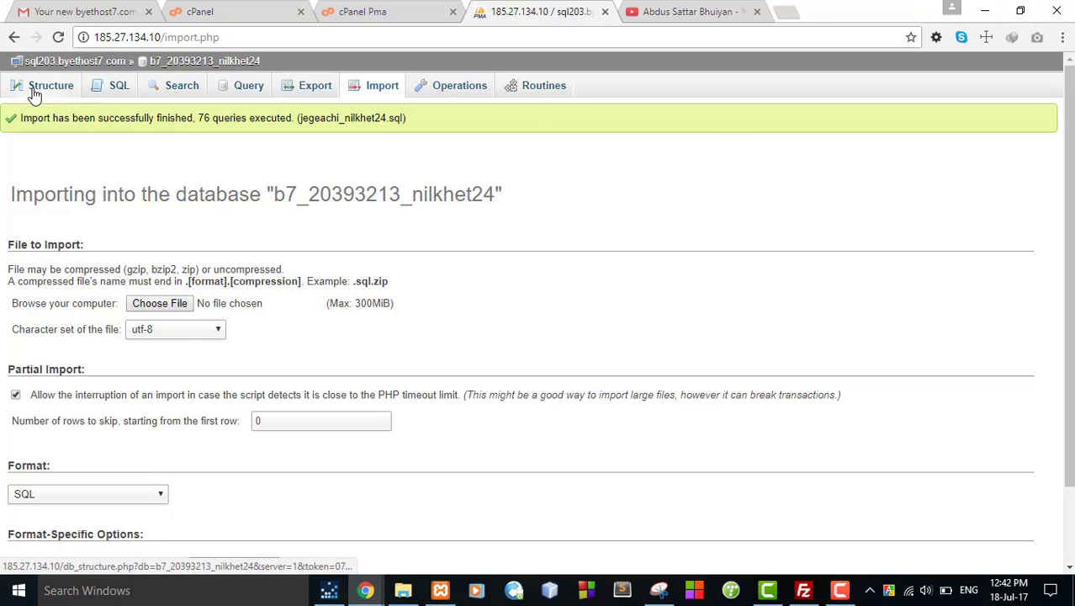
left_click(219, 64)
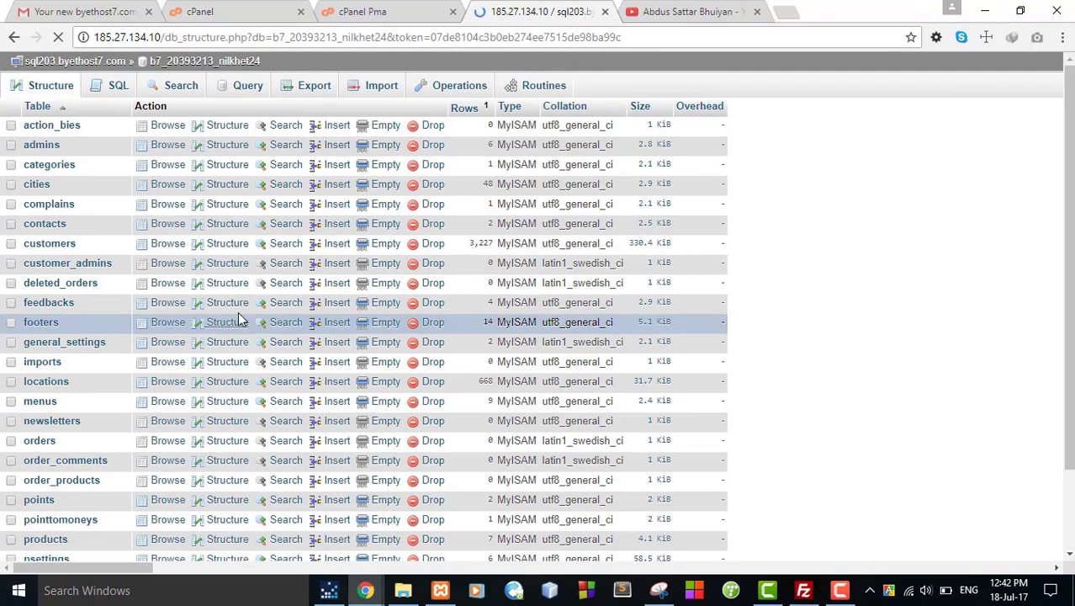
scroll(239, 316, "down", 5)
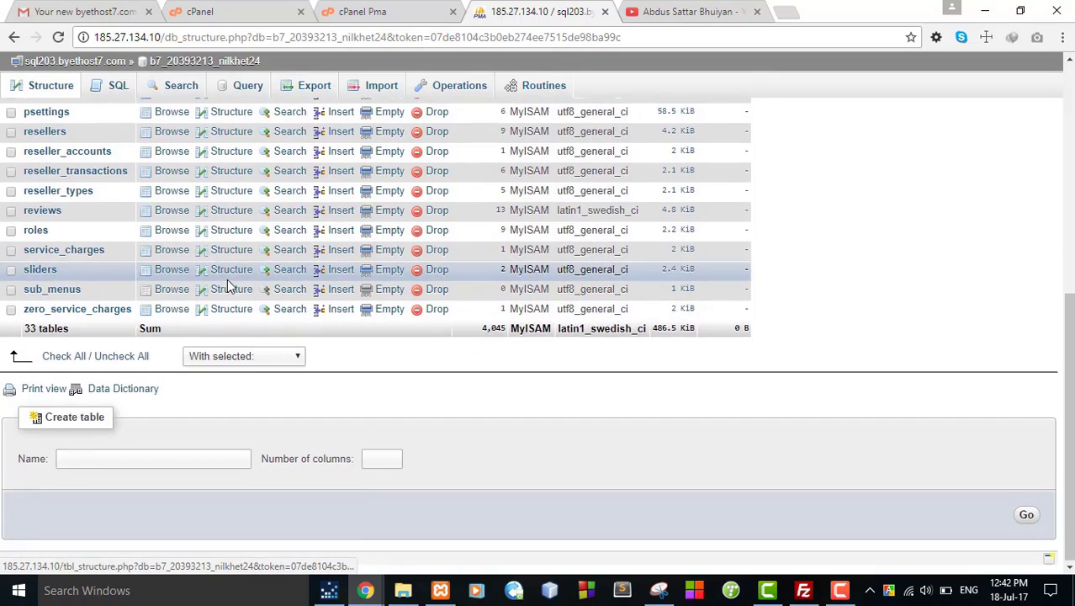
scroll(227, 286, "up", 5)
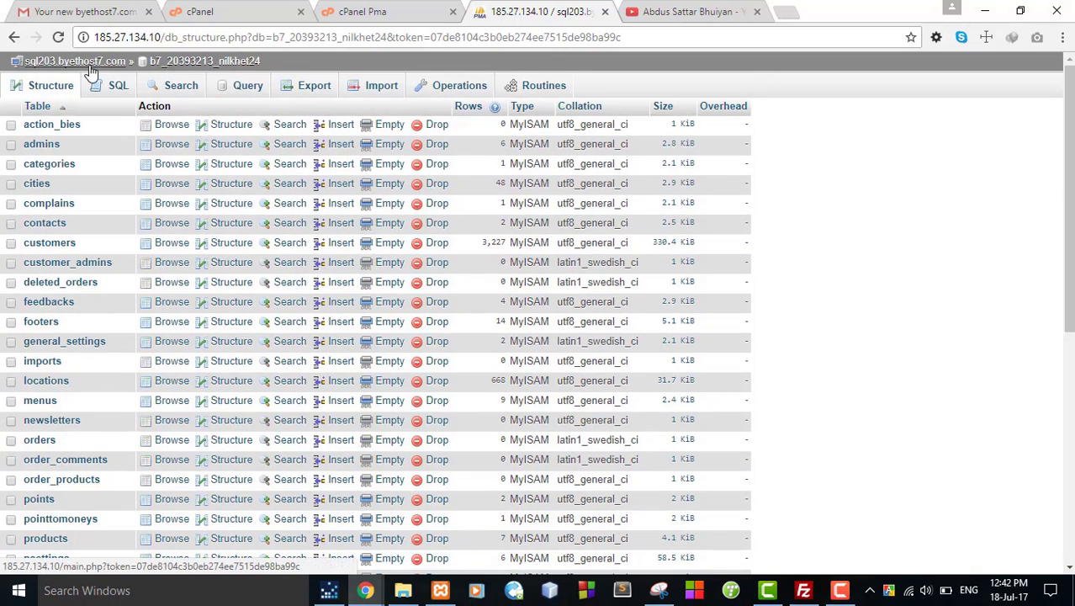
left_click(370, 11)
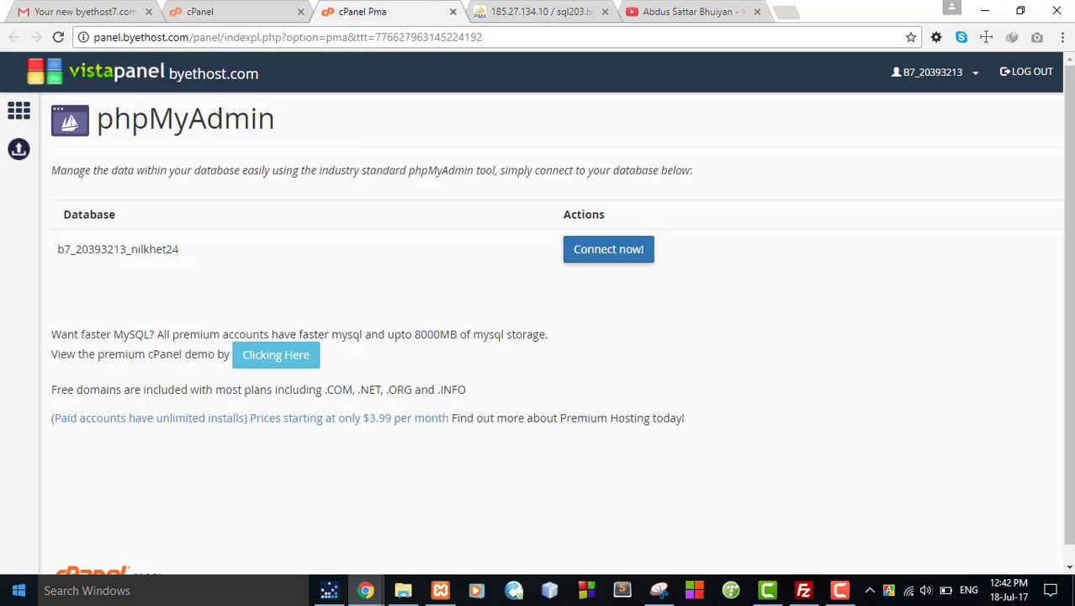
Switch to the control panel dashboard and launch the Online File Manager
left_click(257, 9)
left_click(364, 7)
left_click(231, 10)
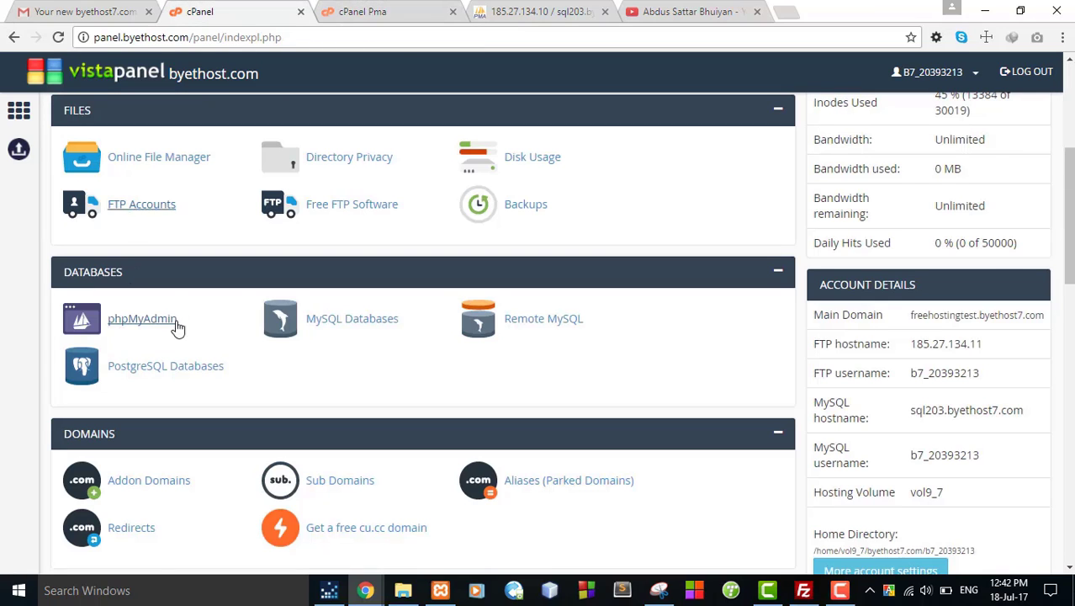
left_click(165, 168)
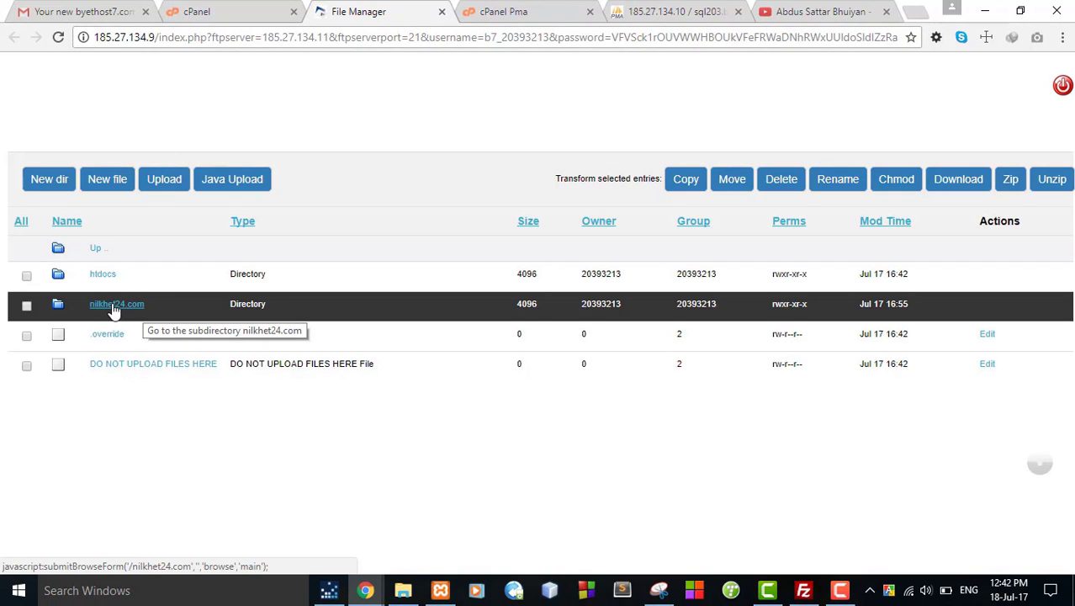
Browse to the nilkhet24.com/htdocs/app/Config folder
left_click(118, 305)
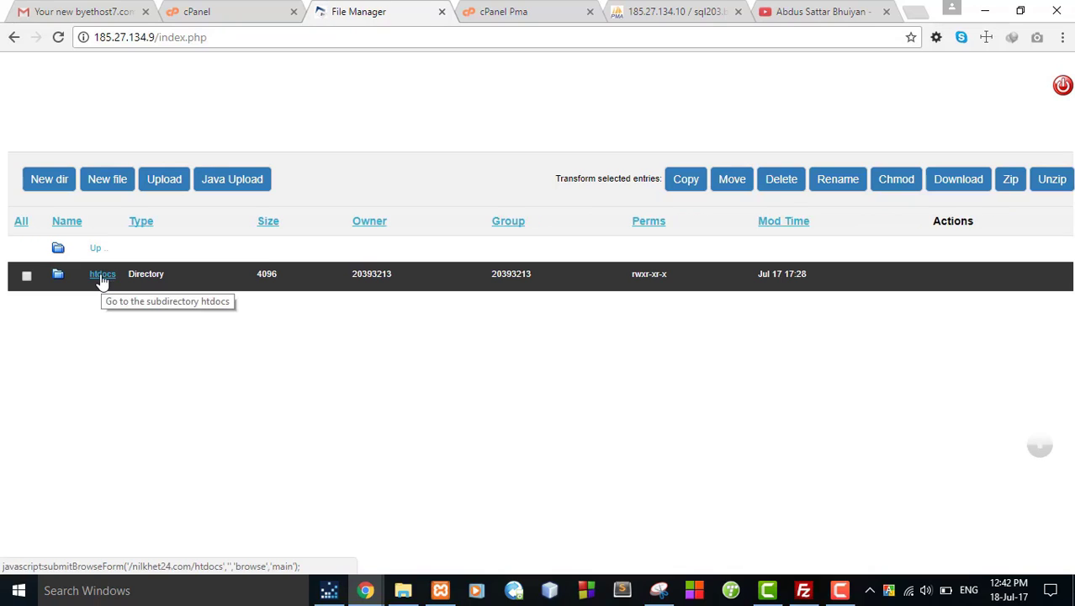
left_click(102, 276)
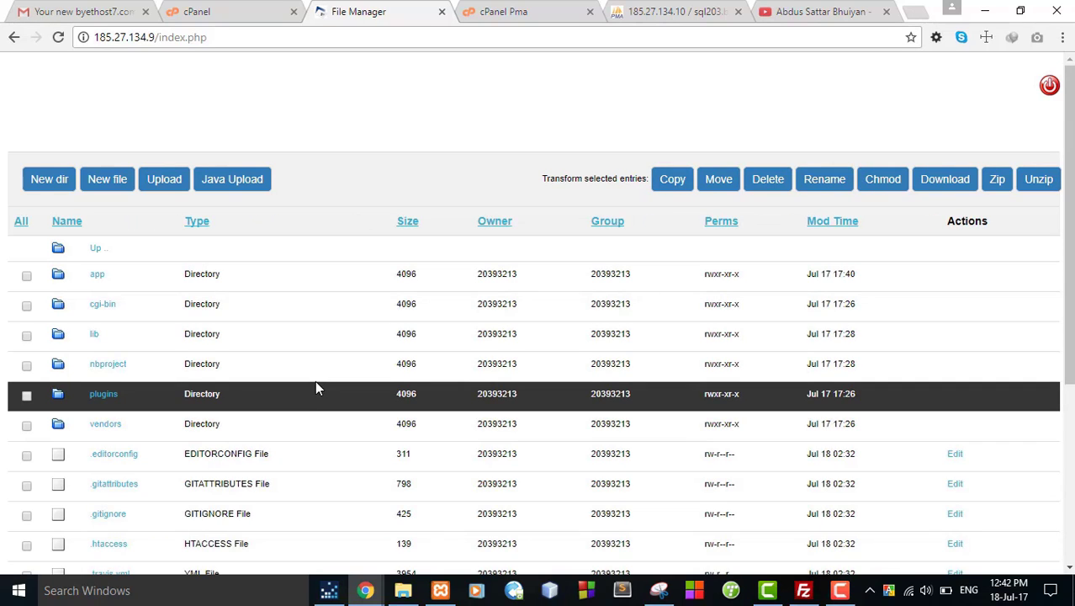
scroll(317, 385, "down", 1)
scroll(315, 382, "up", 1)
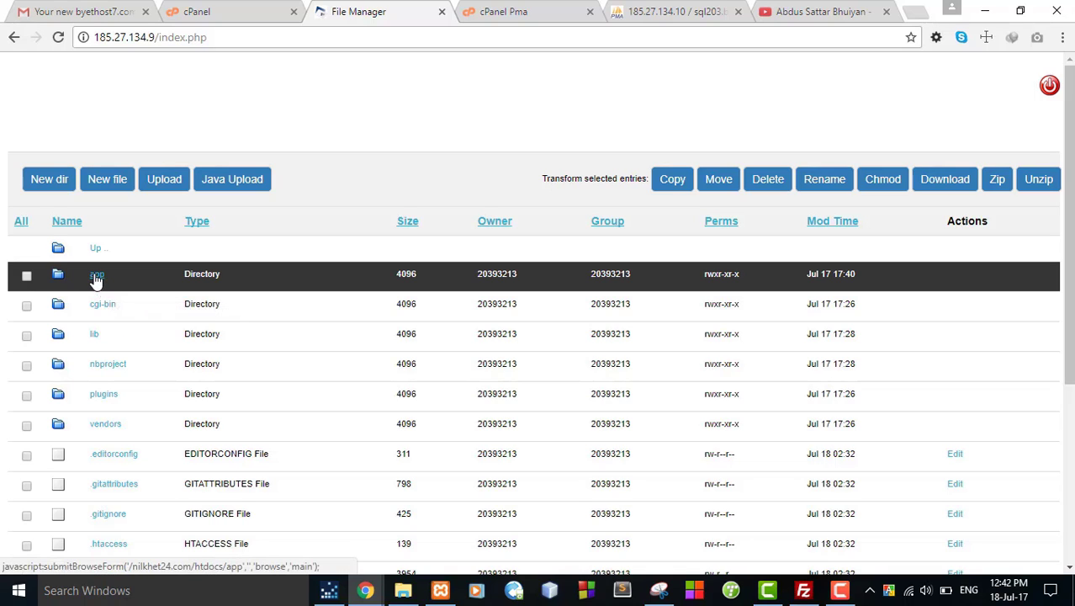
left_click(97, 278)
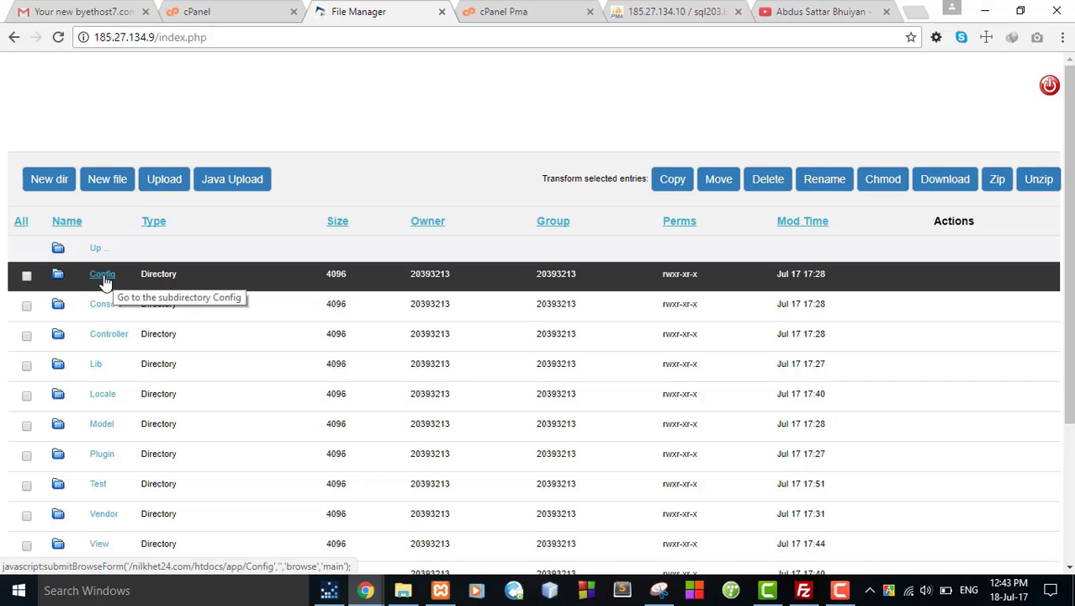
left_click(104, 278)
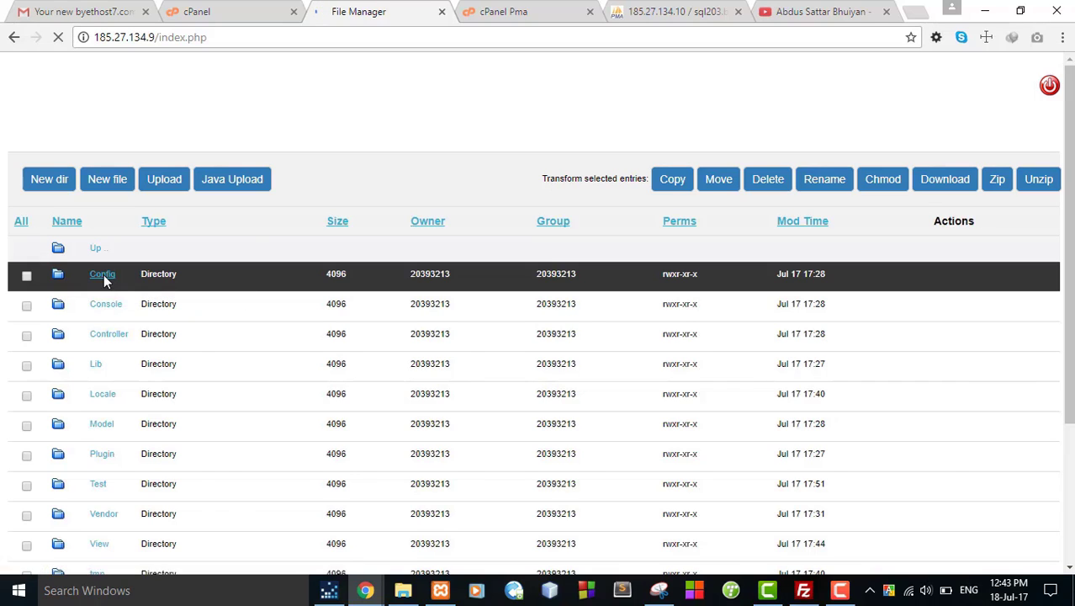
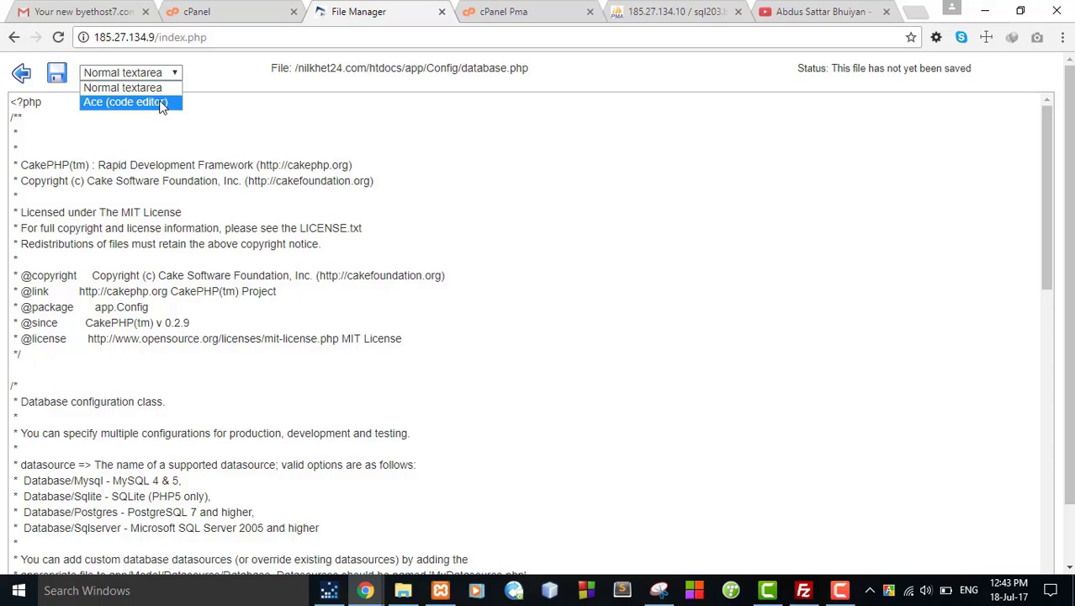
In the code editor, replace the old 'database' value with the hosting MySQL database name copied from VistaPanel
left_click(162, 103)
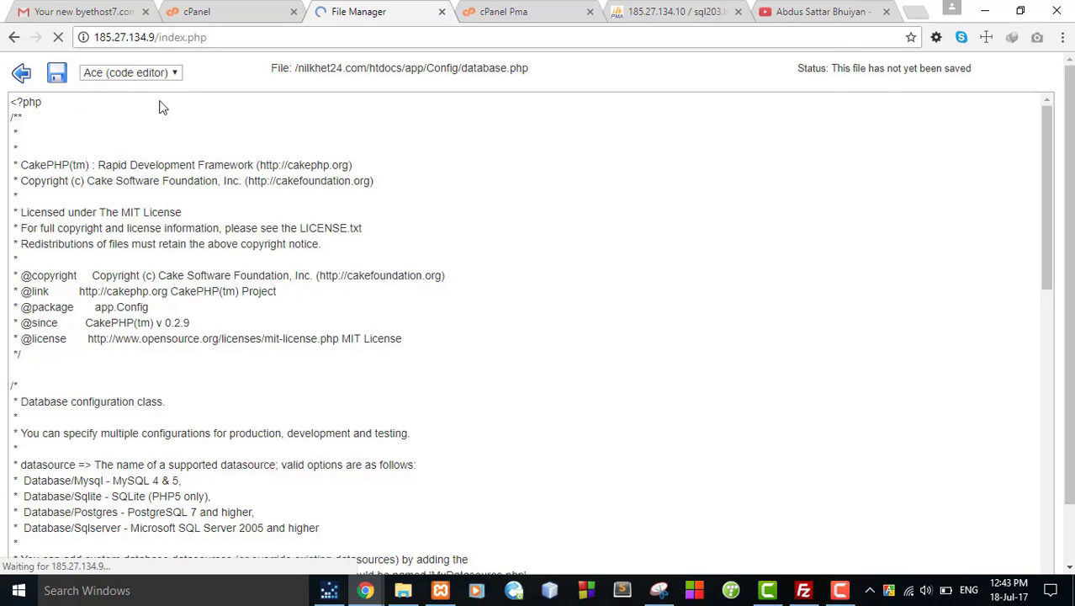
scroll(286, 256, "down", 4)
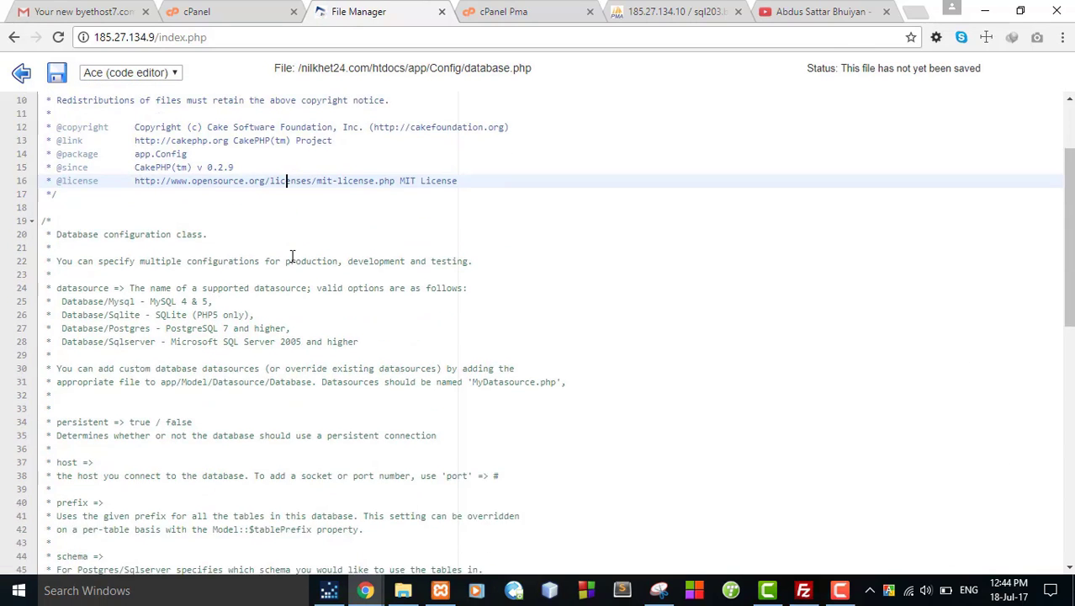
scroll(286, 256, "down", 5)
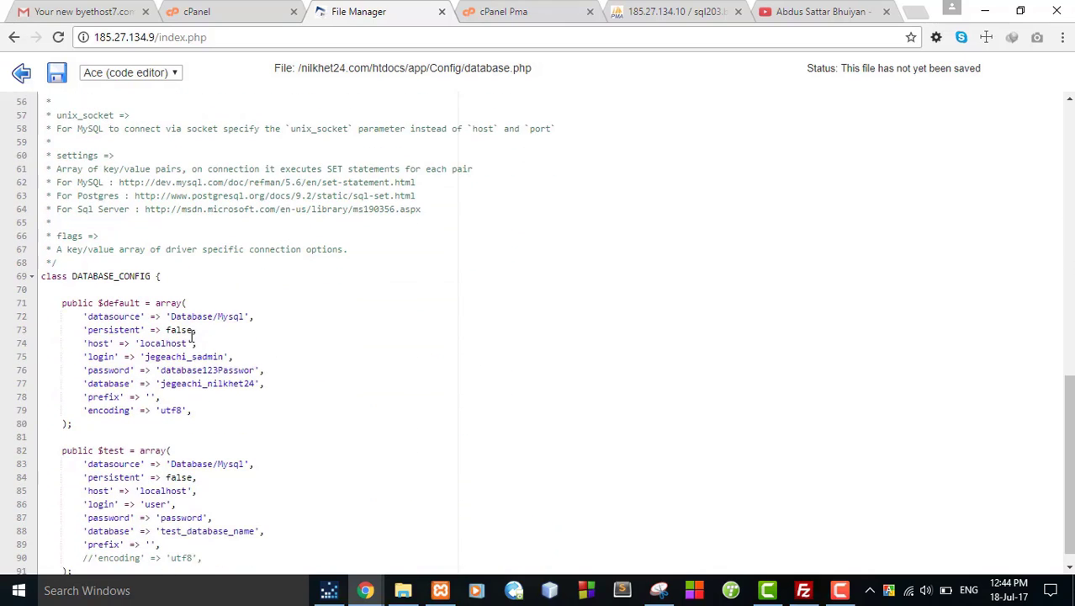
key("ctrl+shift+Tab")
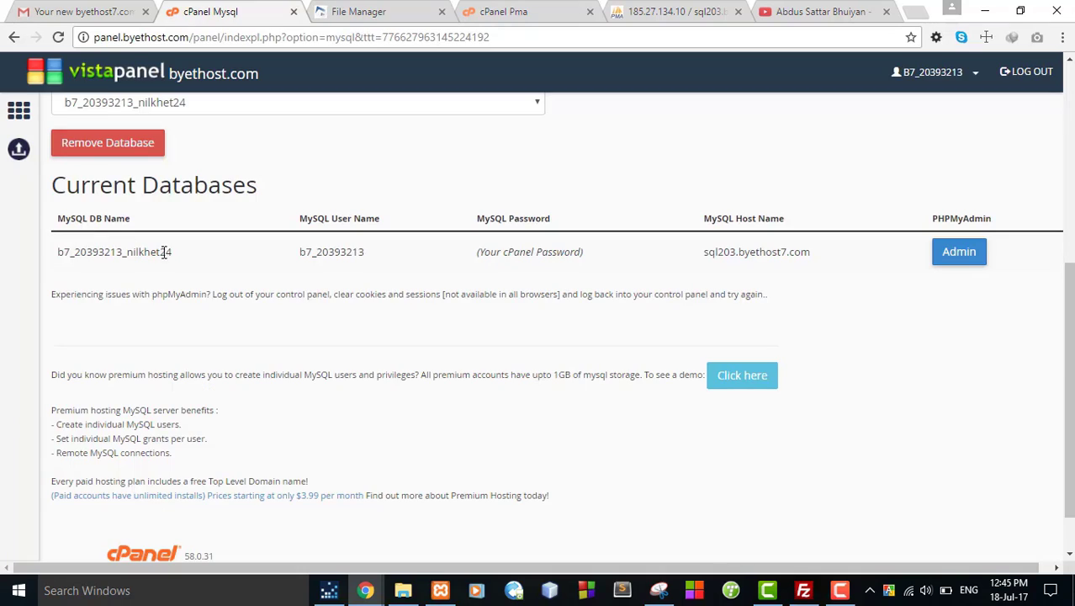
left_click_drag(168, 252, 56, 252)
key("ctrl+c")
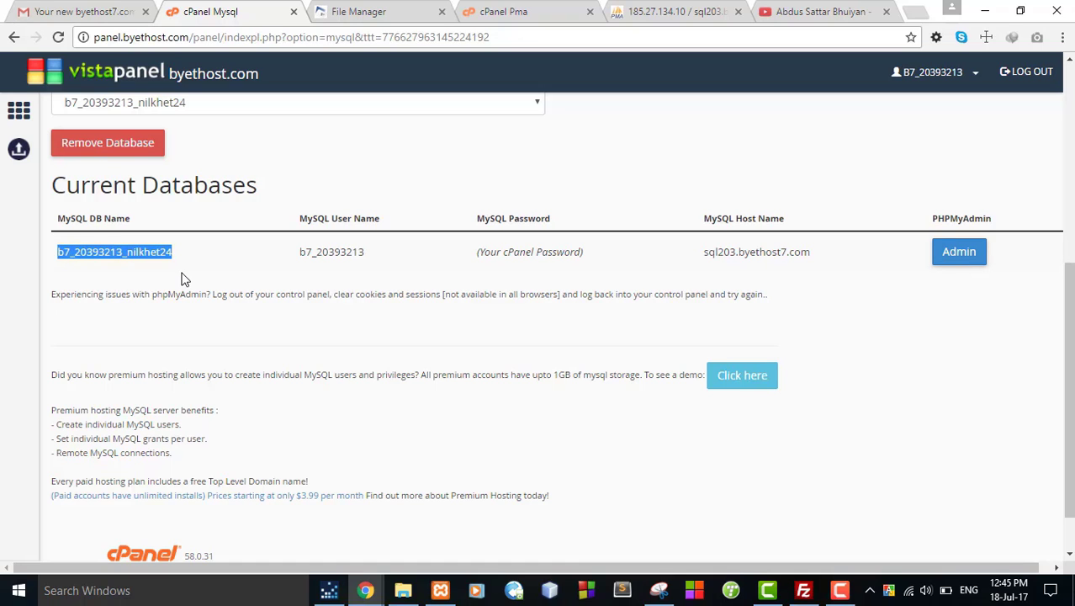
left_click(392, 10)
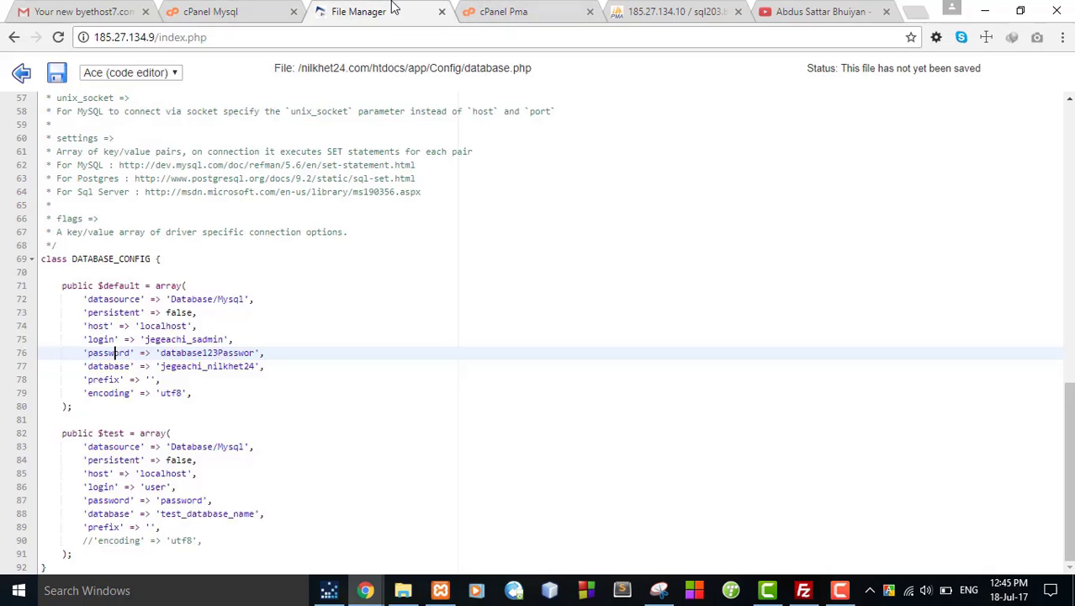
double_click(191, 367)
key("BackSpace")
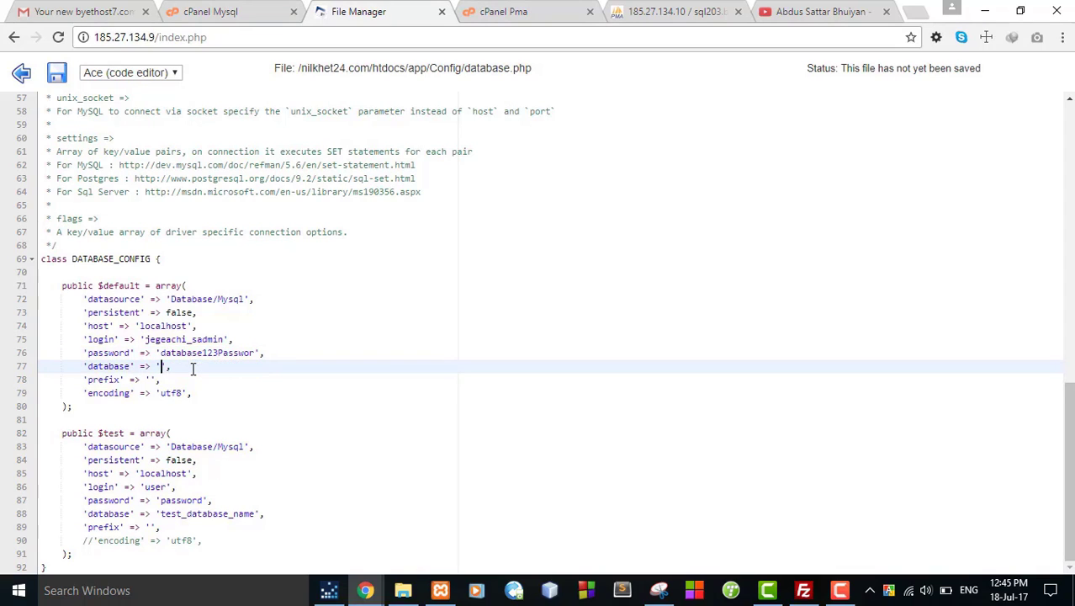
key("ctrl+v")
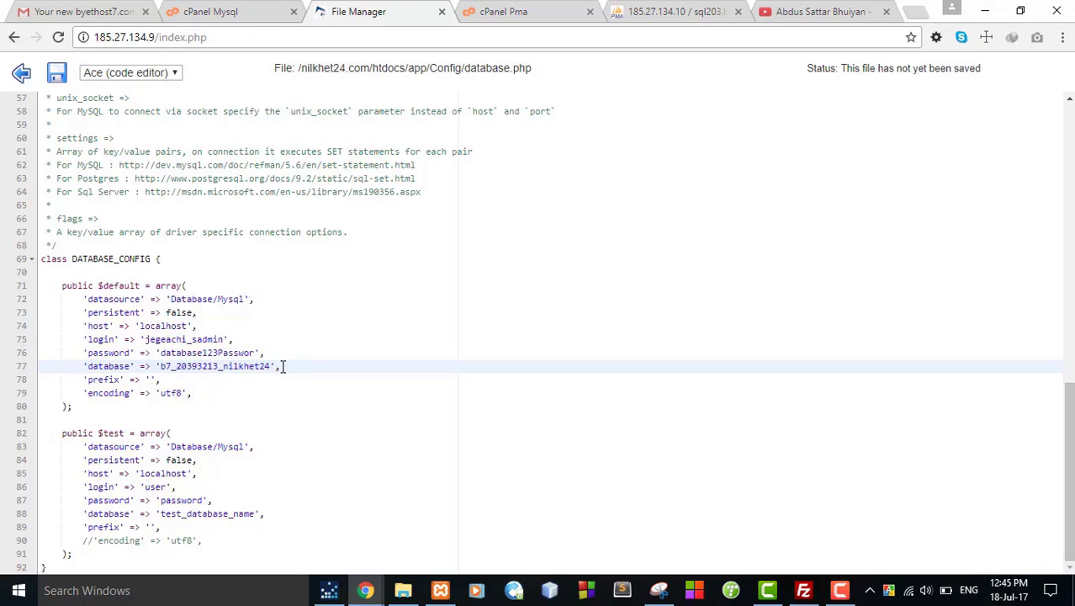
Delete the old 'password' value so it is left empty
left_click(244, 11)
left_click(352, 12)
left_click(221, 352)
double_click(221, 353)
key("BackSpace")
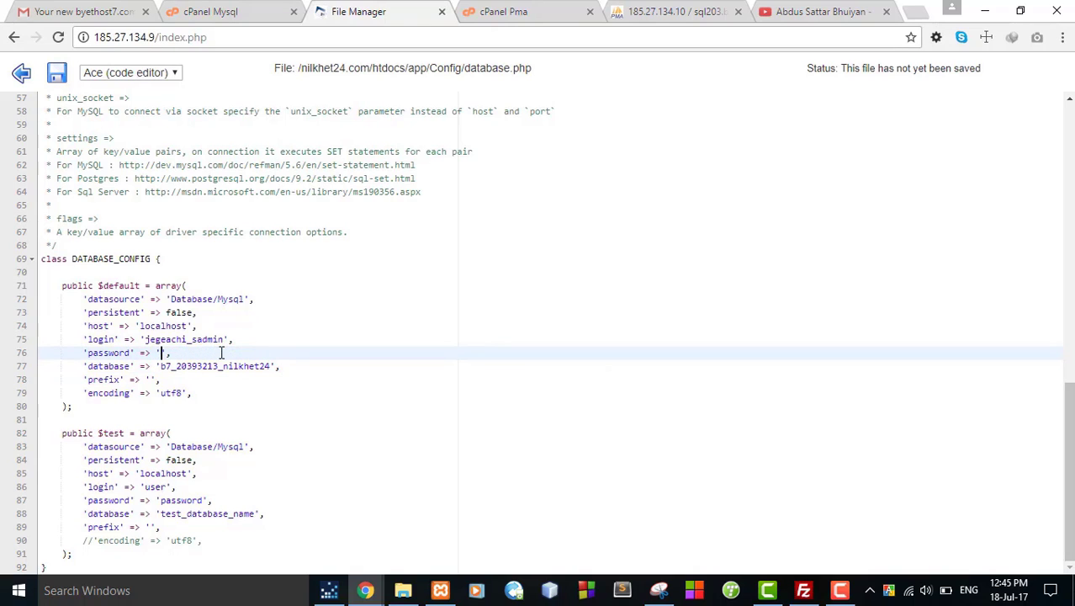
Replace the 'login' value with the MySQL user name copied from VistaPanel
left_click(243, 11)
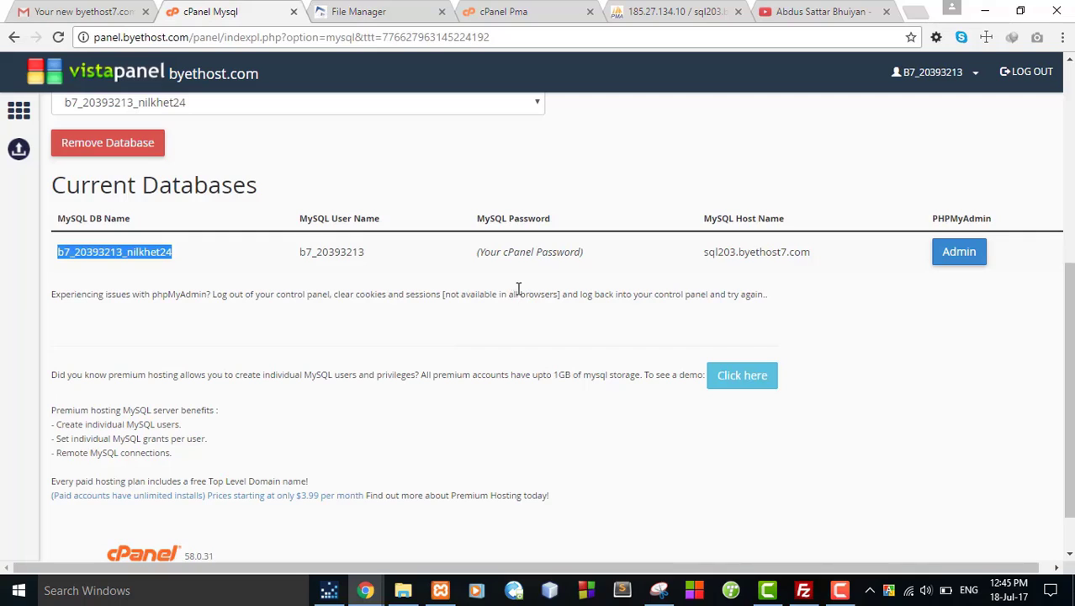
double_click(344, 249)
key("ctrl+c")
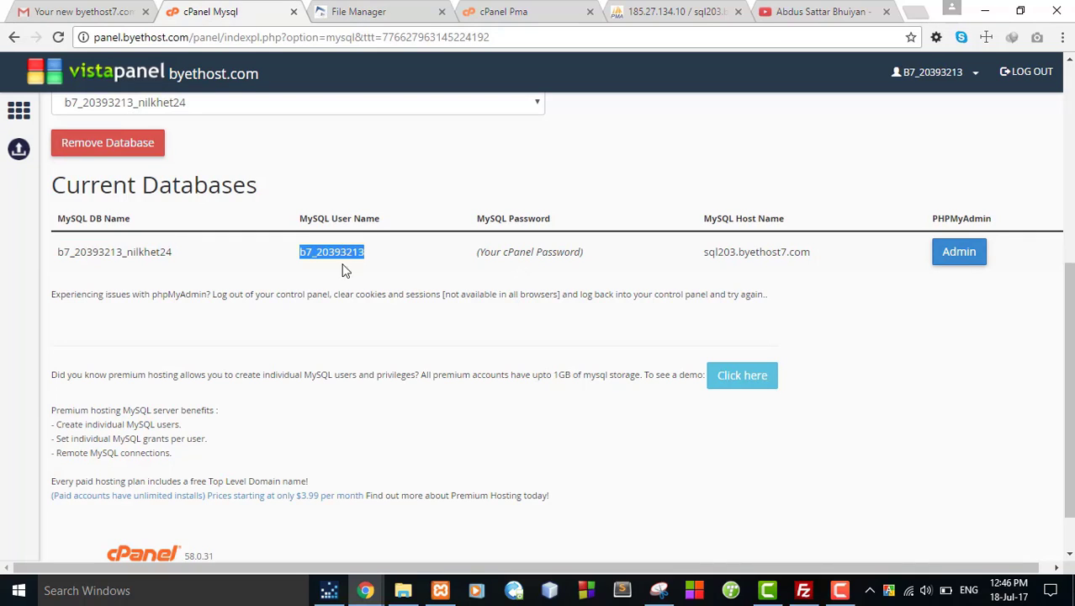
left_click(389, 10)
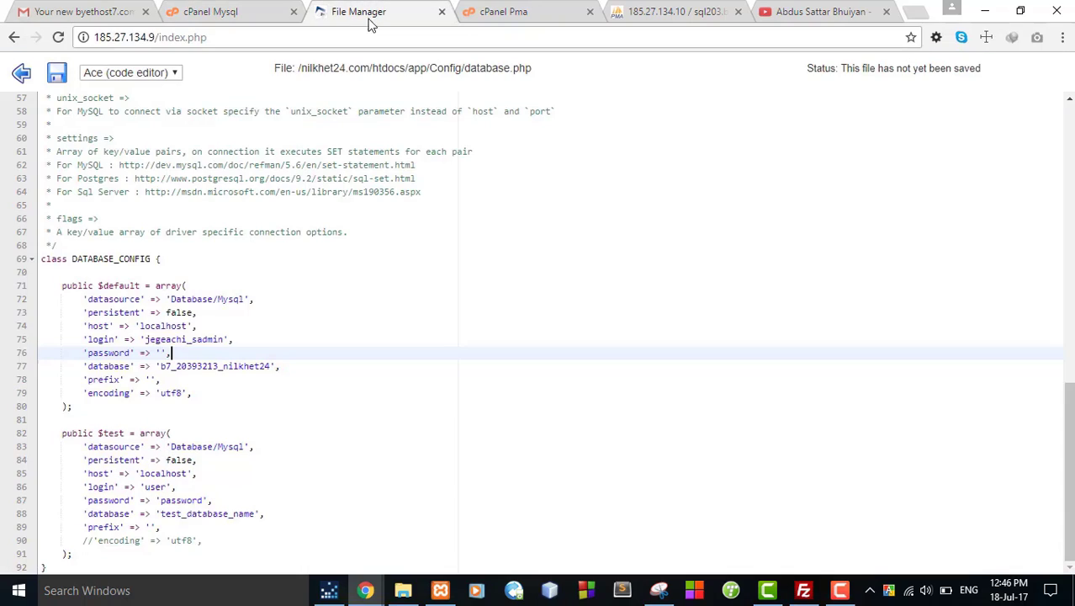
double_click(186, 339)
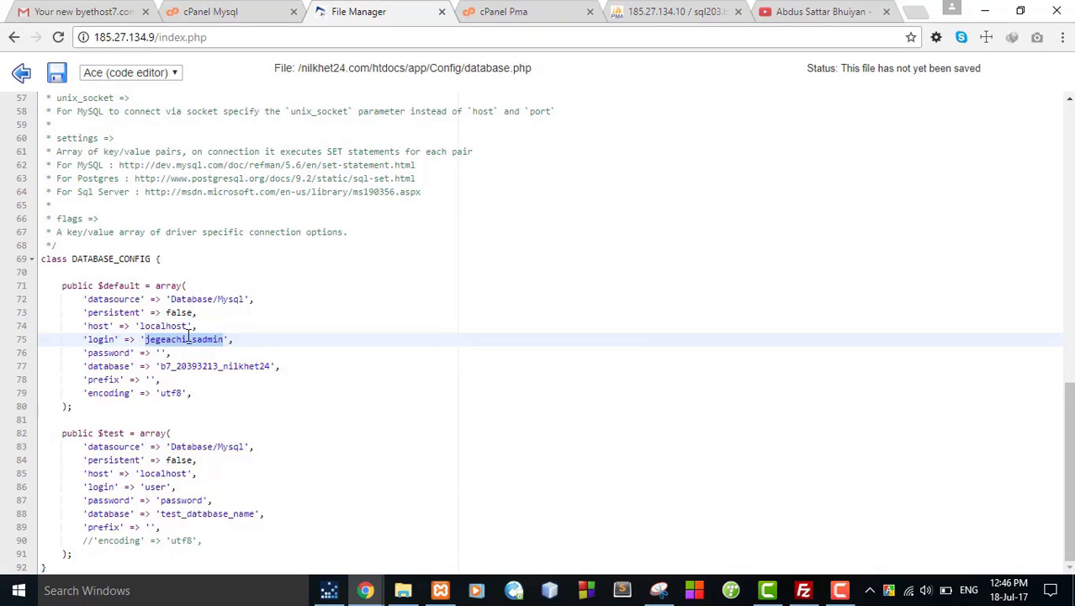
key("ctrl+v")
scroll(274, 402, "up", 5)
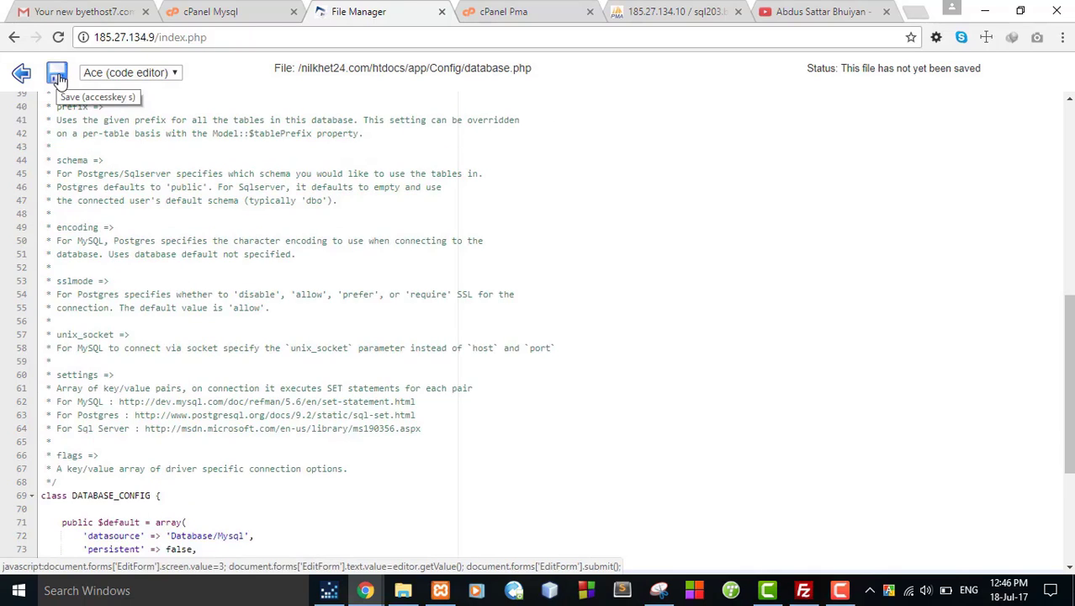
Save database.php and look up the account password in the hosting welcome email
left_click(57, 76)
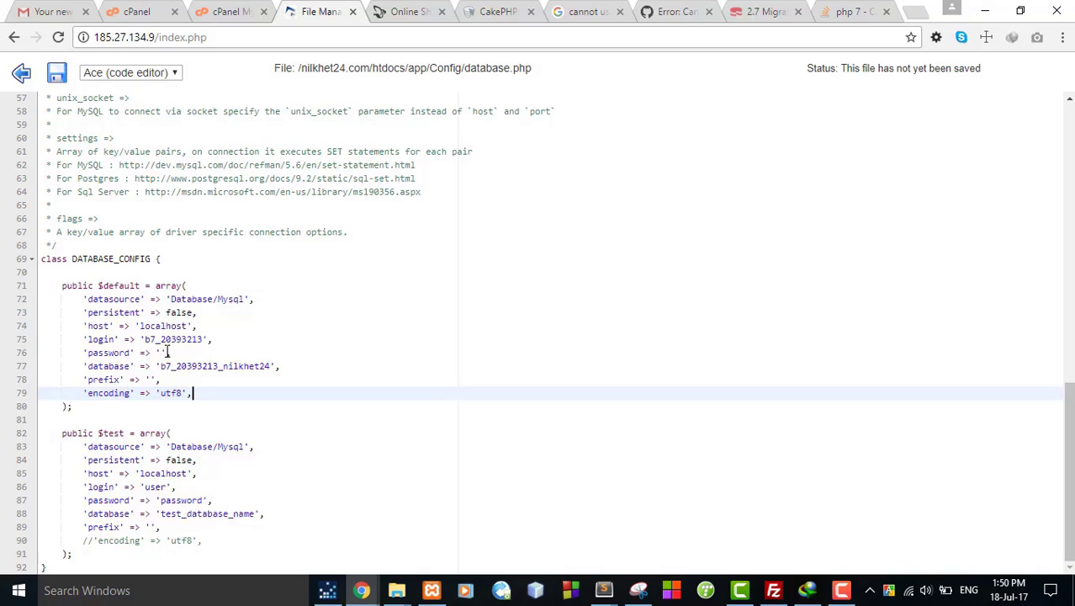
left_click(229, 11)
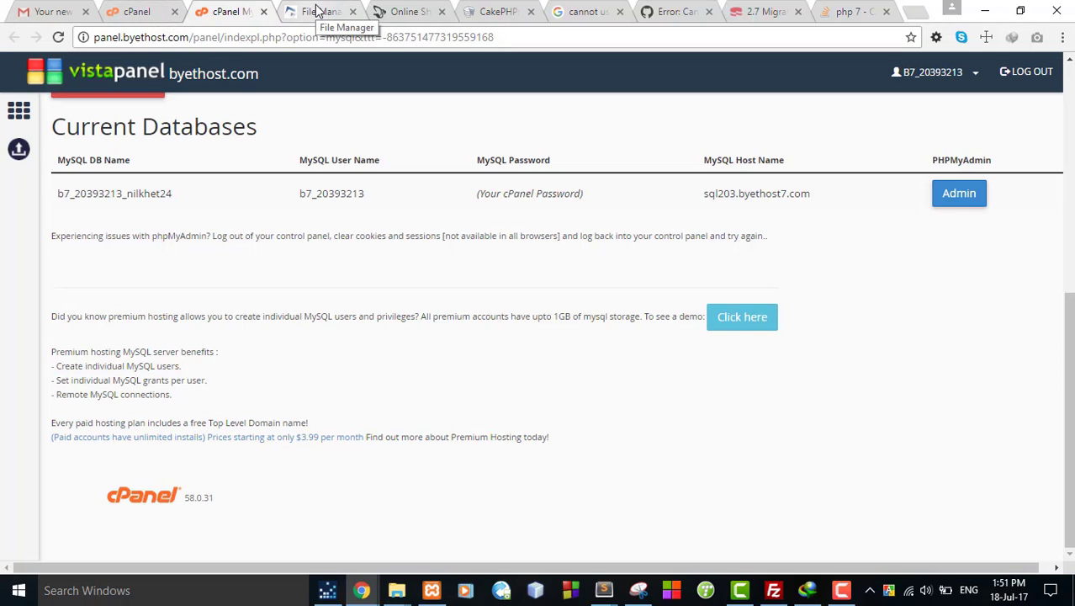
left_click(40, 9)
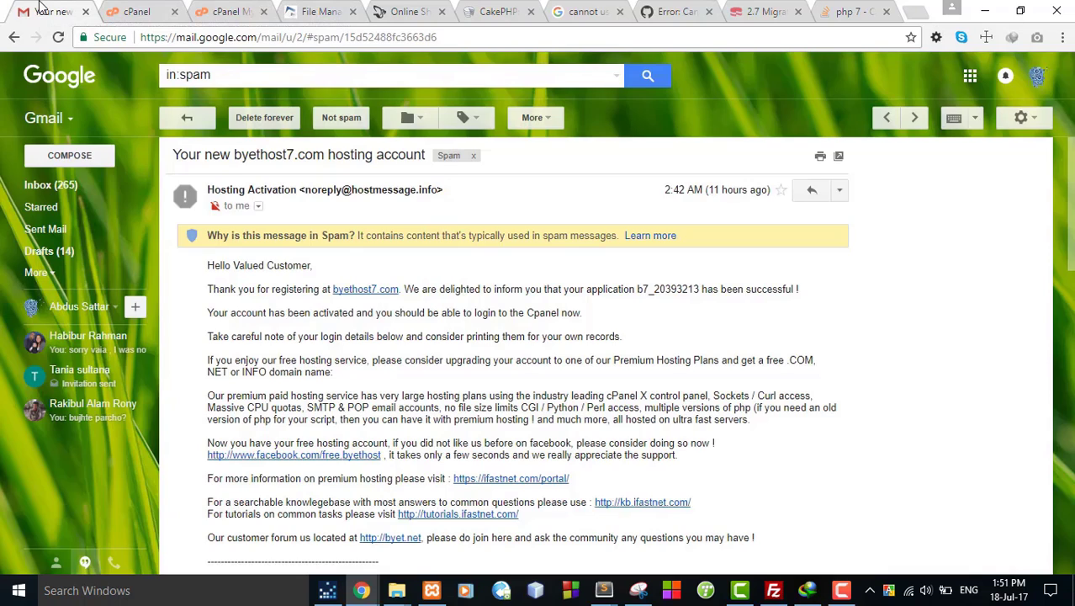
scroll(446, 388, "down", 3)
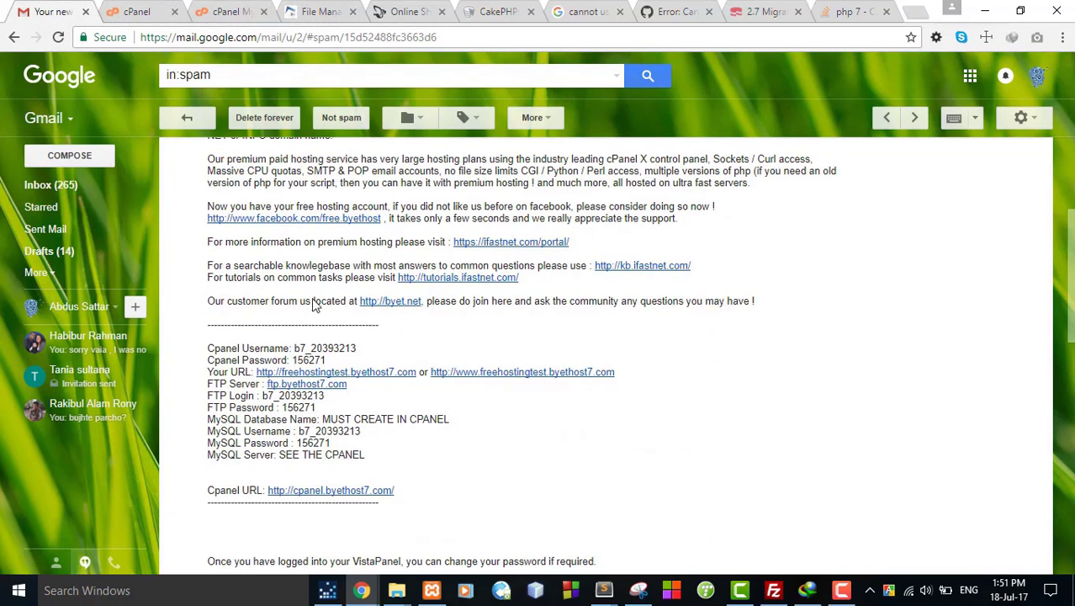
left_click(234, 9)
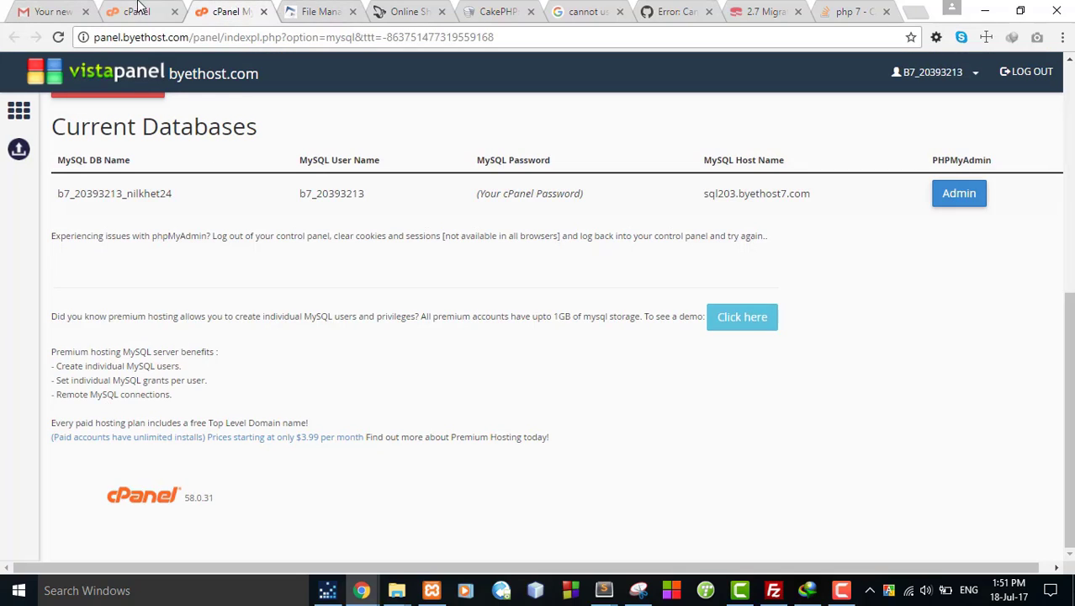
Type the account password between the empty 'password' quotes in database.php
left_click(327, 10)
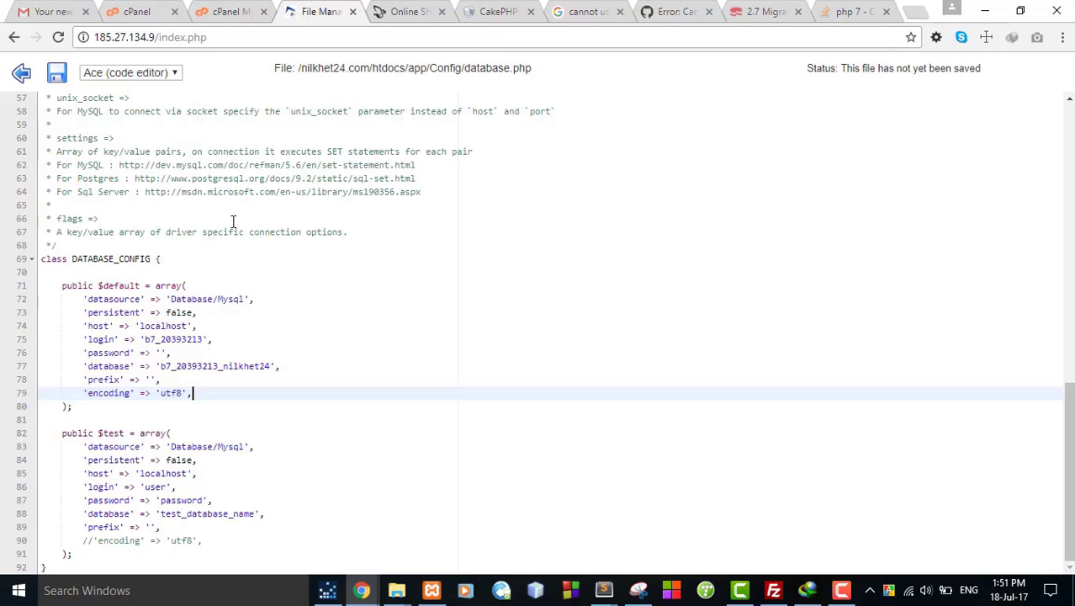
left_click(154, 378)
left_click(160, 353)
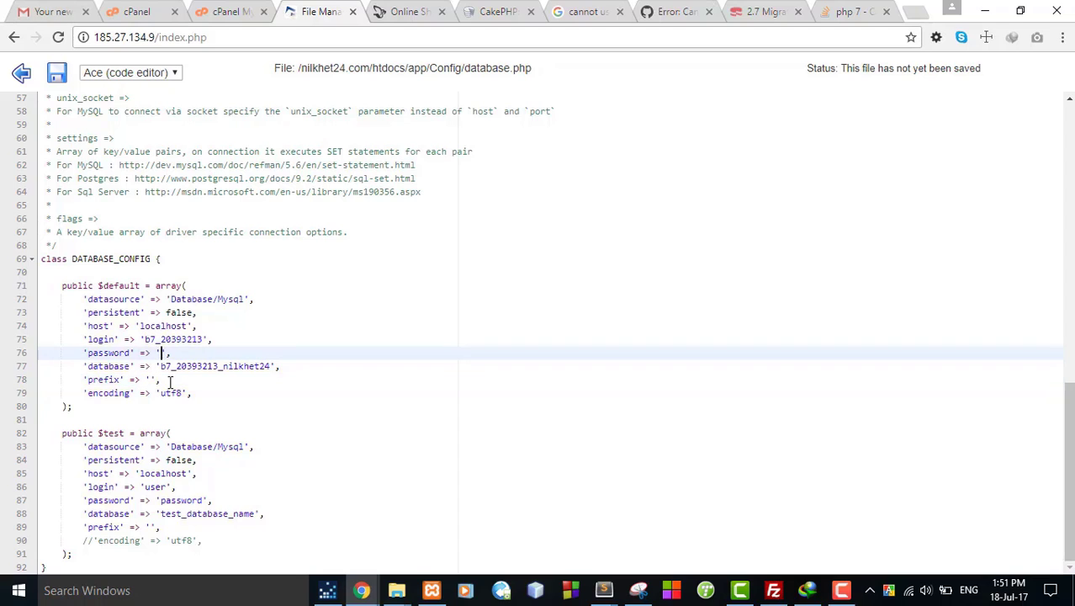
scroll(678, 332, "up", 5)
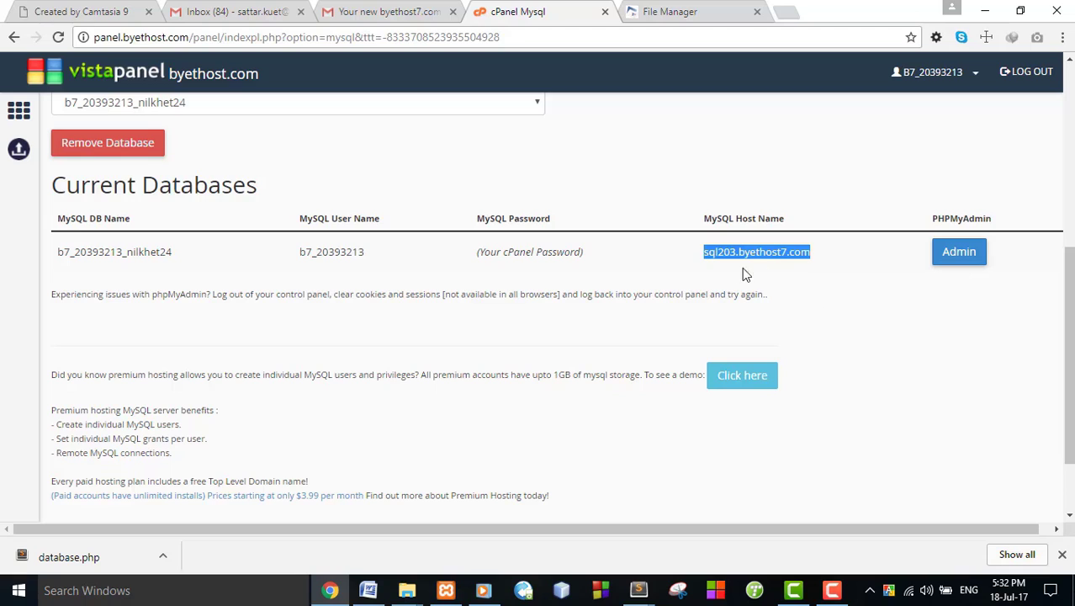
Replace the 'host' value with sql203.byethost7.com, then load nilkhet24.com to confirm the bookshop appears
left_click(802, 290)
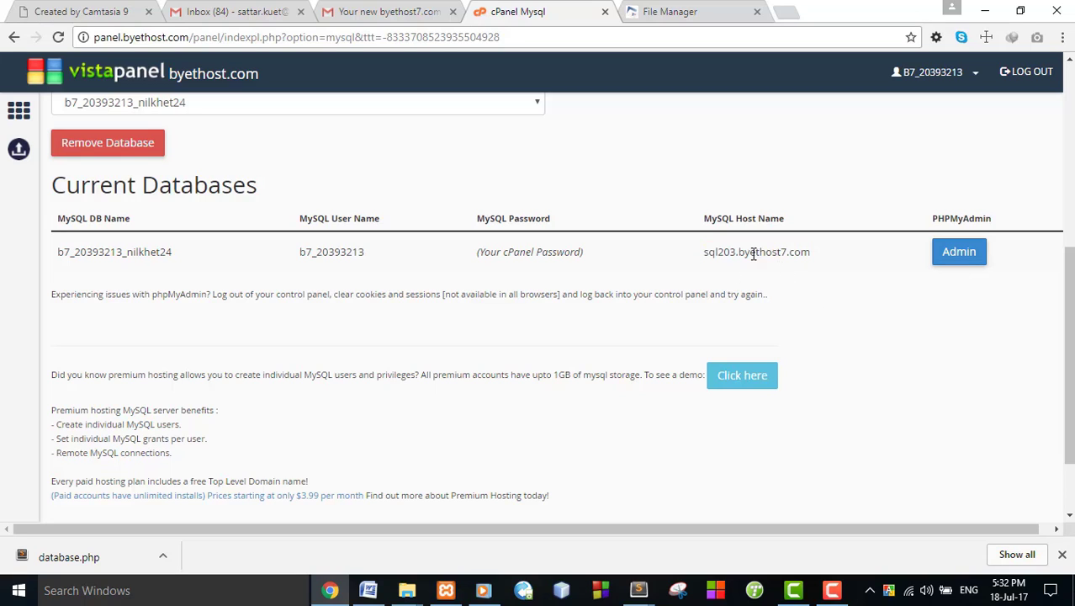
left_click_drag(705, 251, 818, 248)
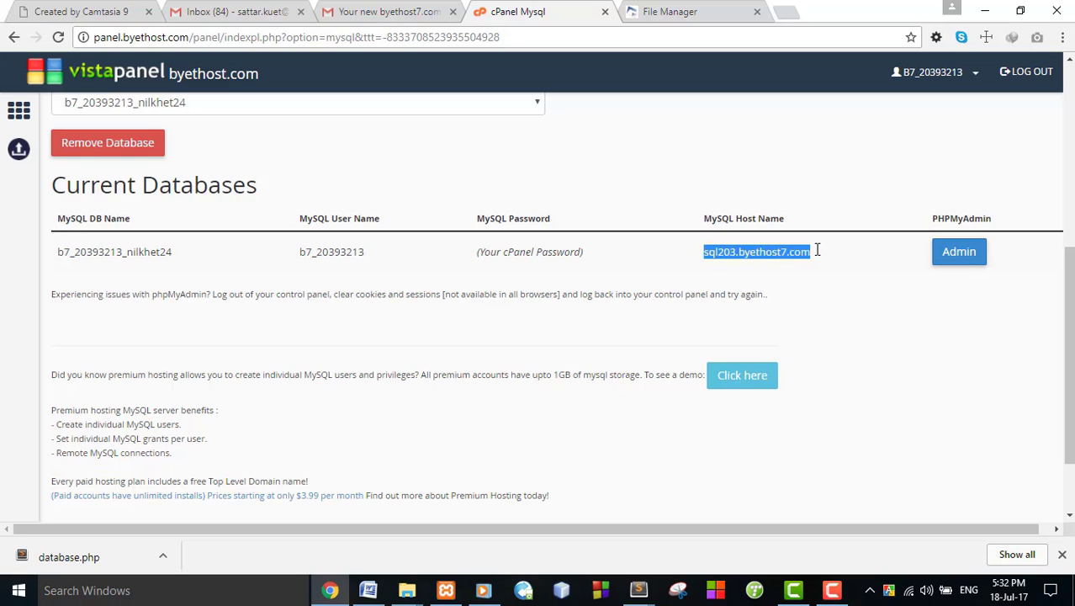
left_click(680, 12)
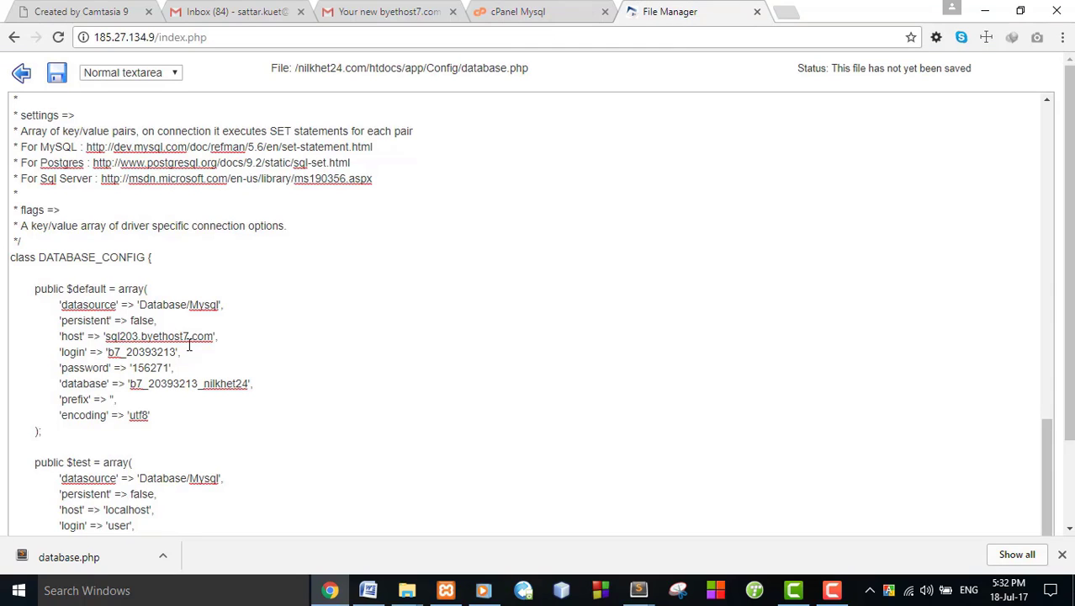
left_click_drag(212, 337, 104, 337)
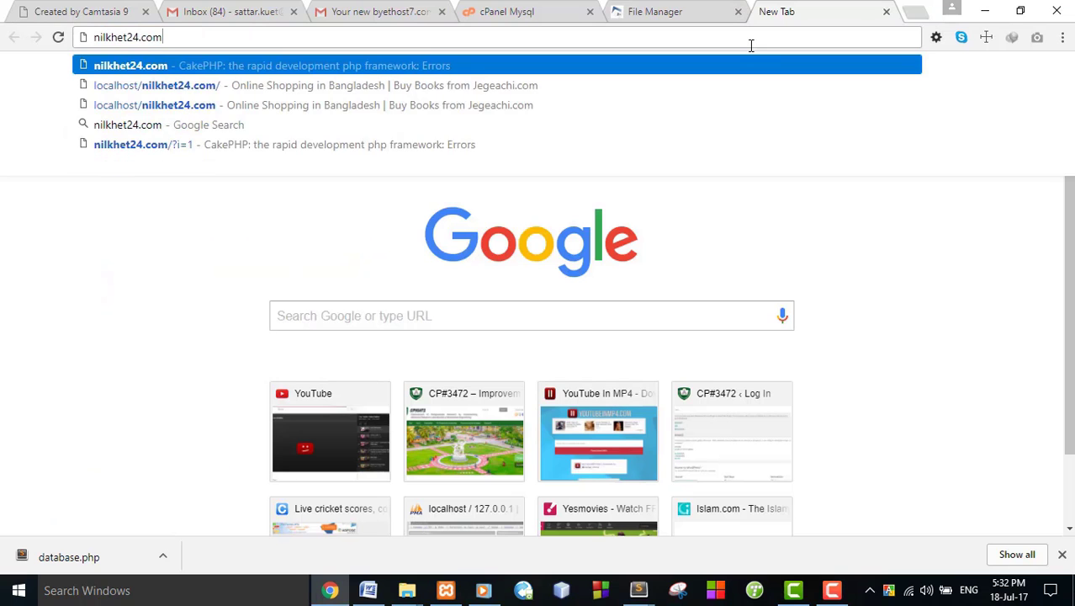
key("Return")
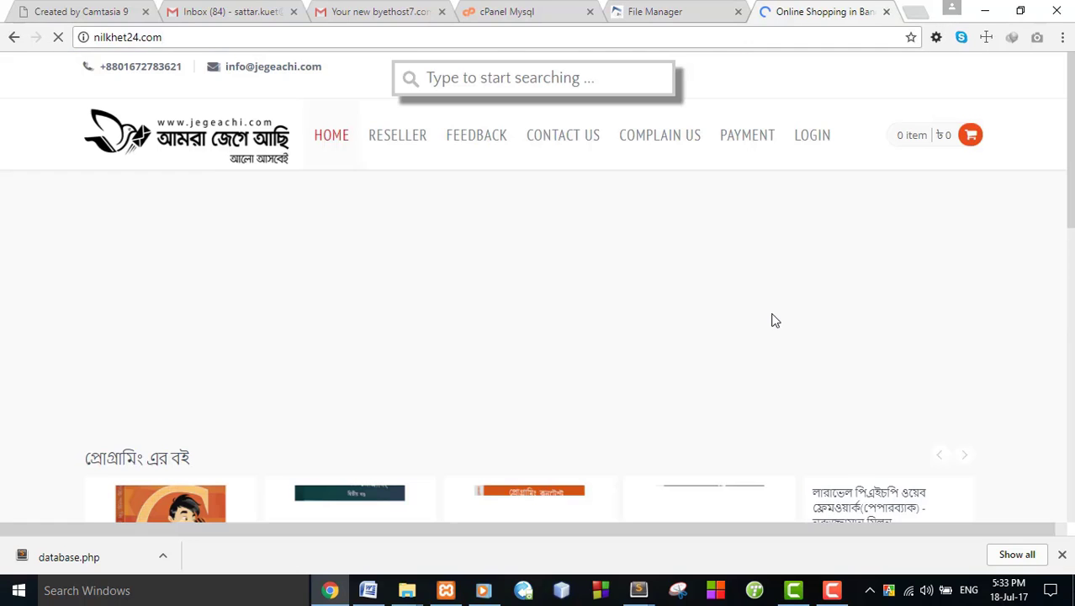